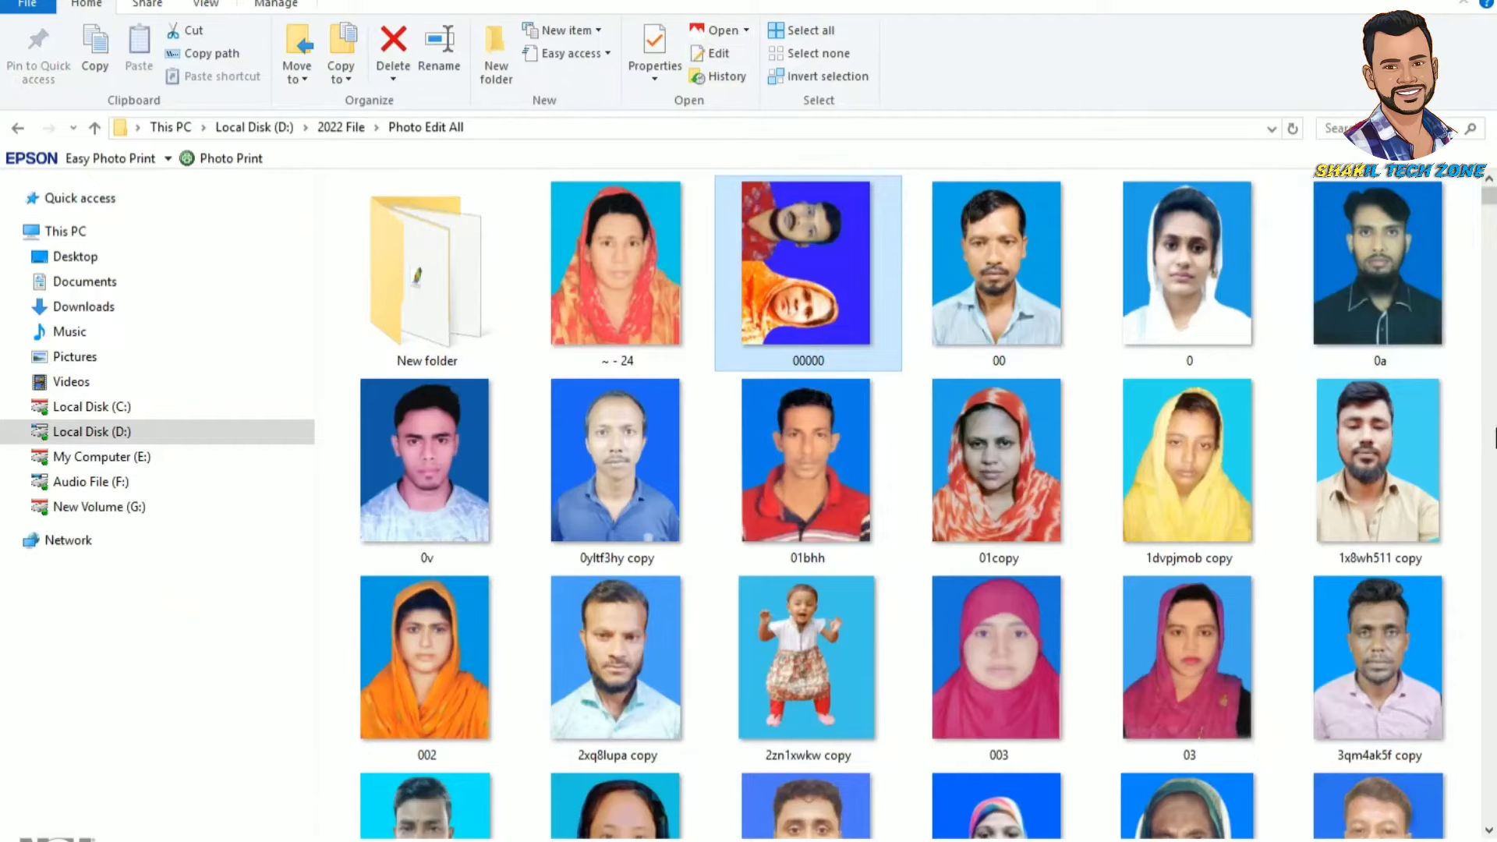
- Scroll through the passport photo thumbnails in the Photo Edit All folder and launch Photoshop
left_click(1488, 832)
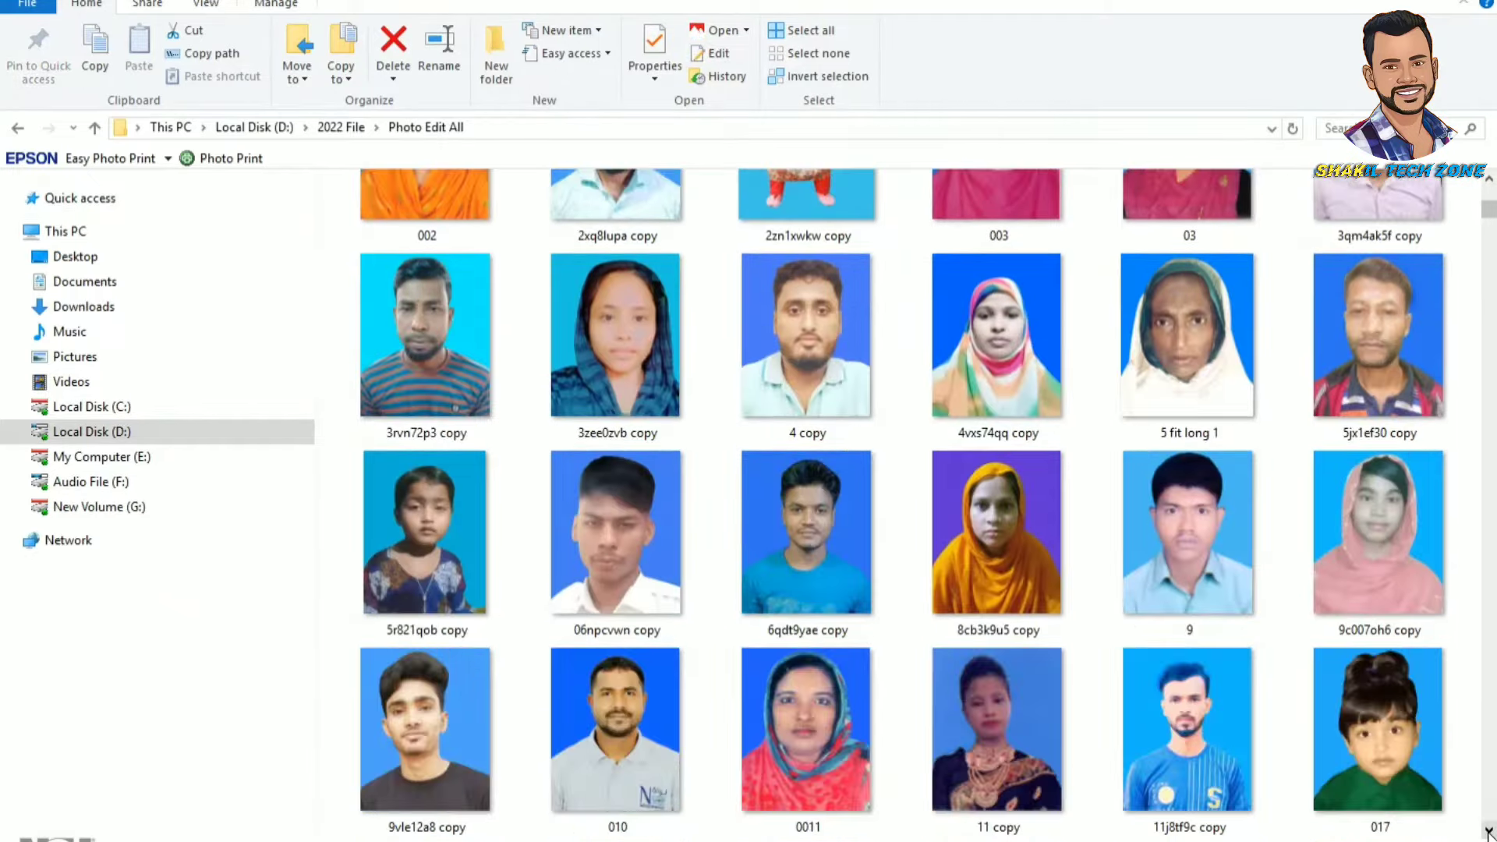
scroll(1487, 832, "down", 5)
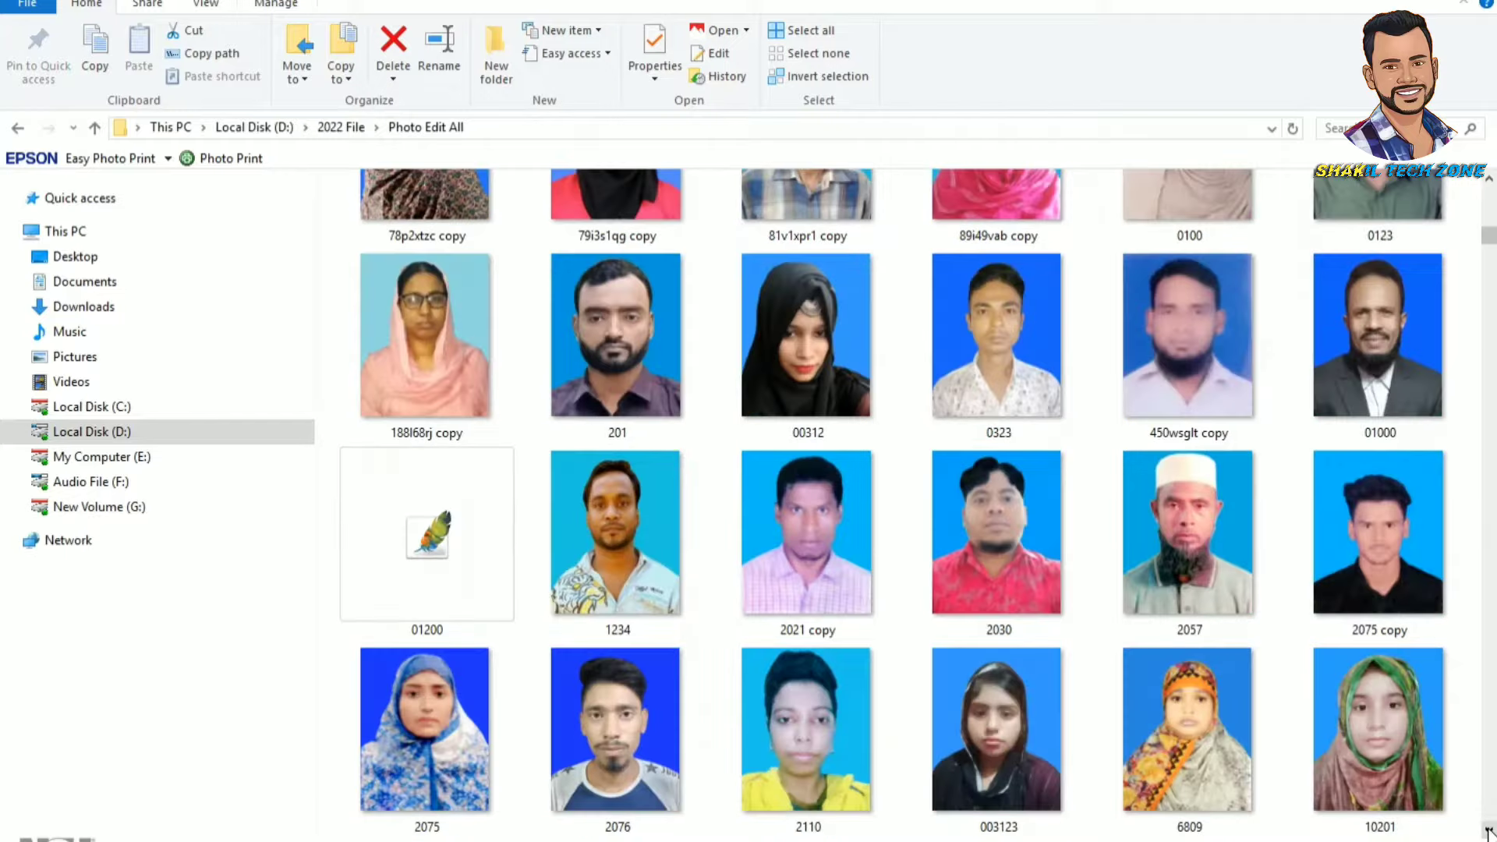
scroll(1415, 705, "down", 5)
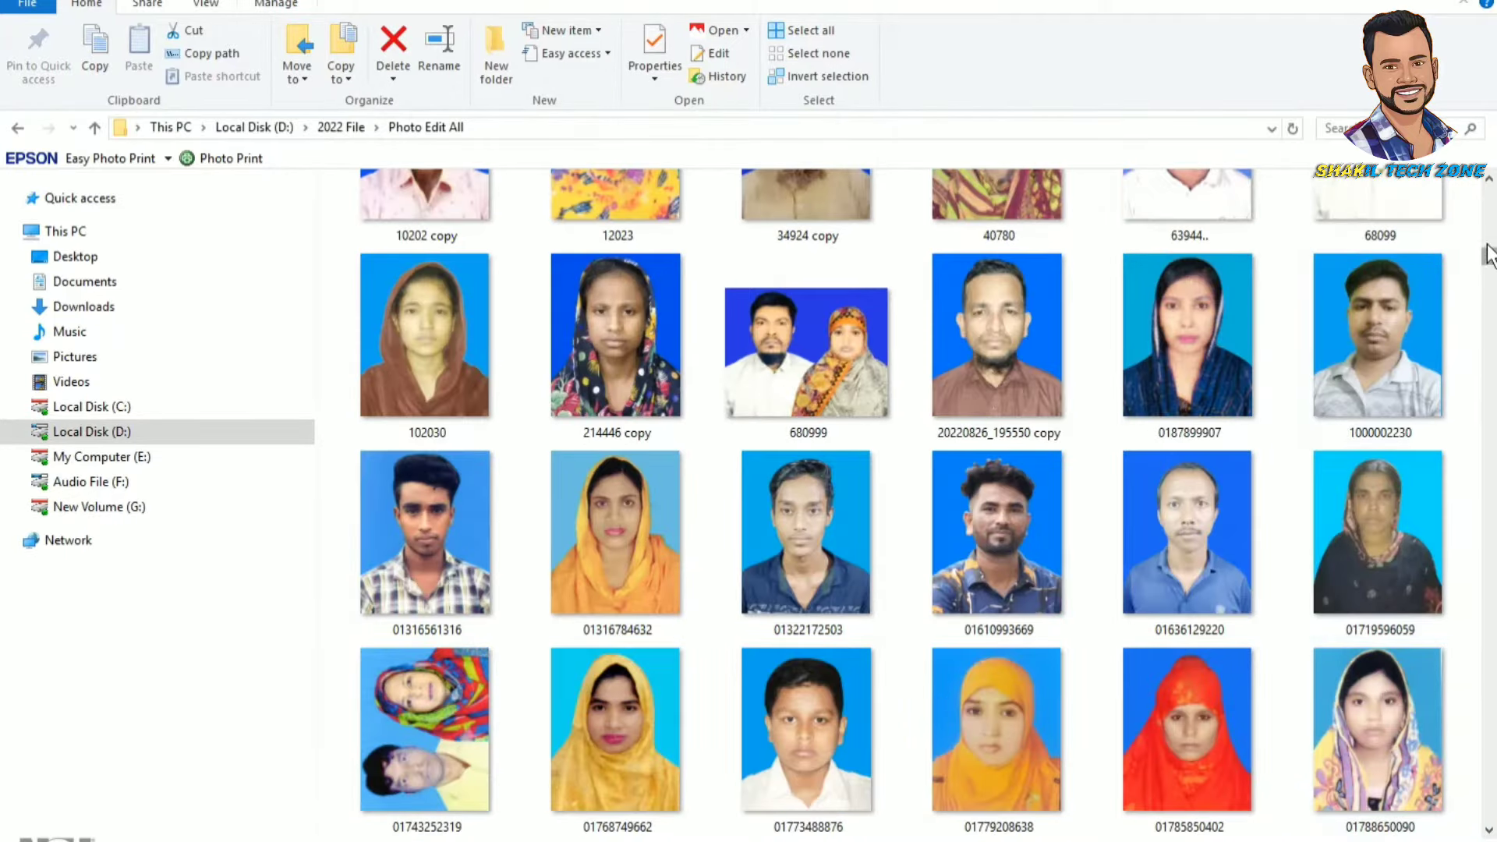
left_click_drag(1490, 261, 1491, 665)
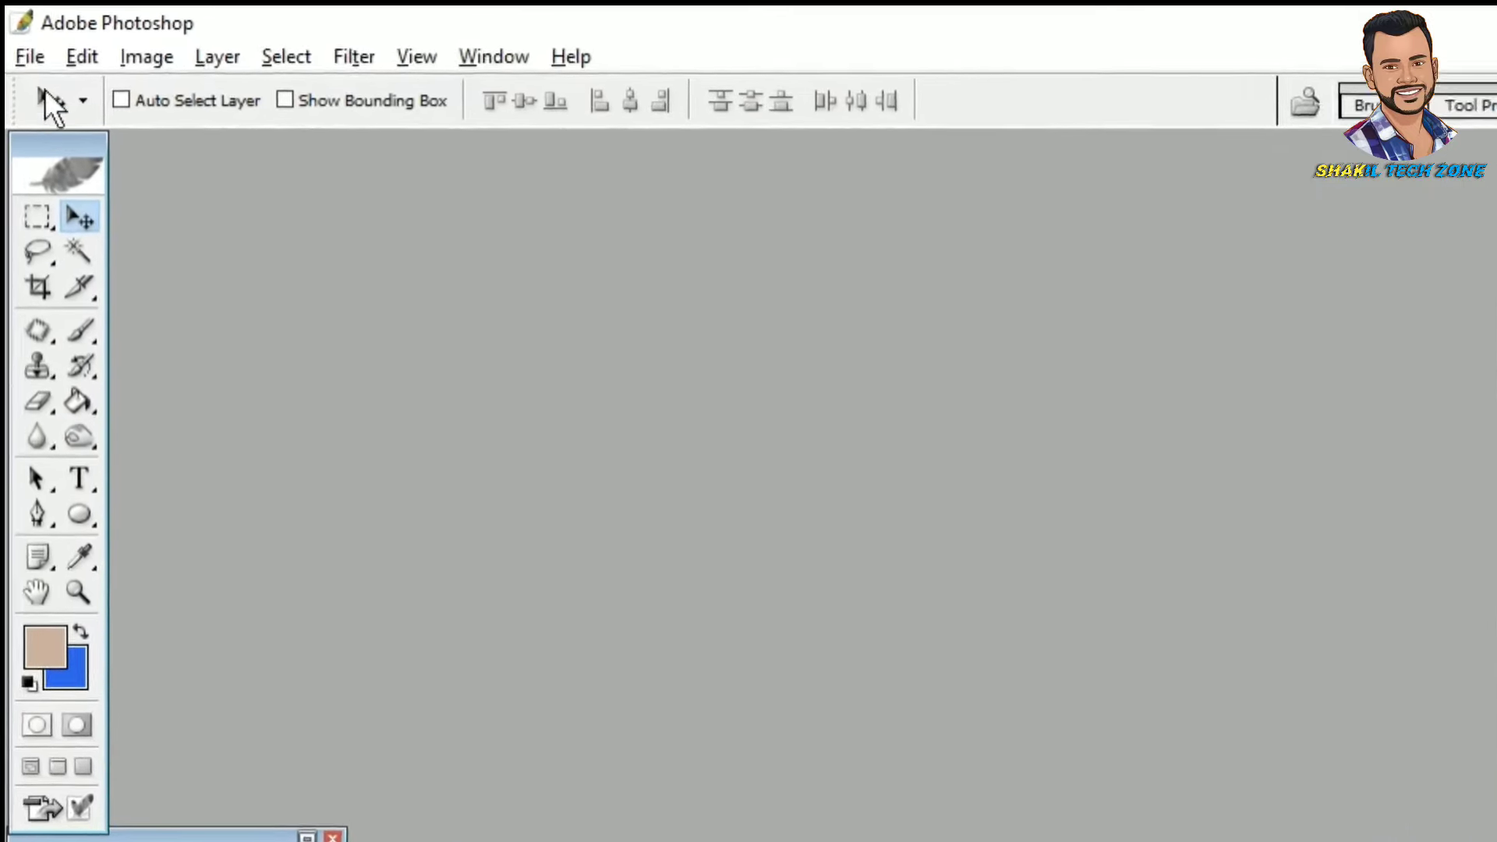
- Import from the EPSON L3110 Series scanner to bring up Epson Scan 2
left_click(11, 64)
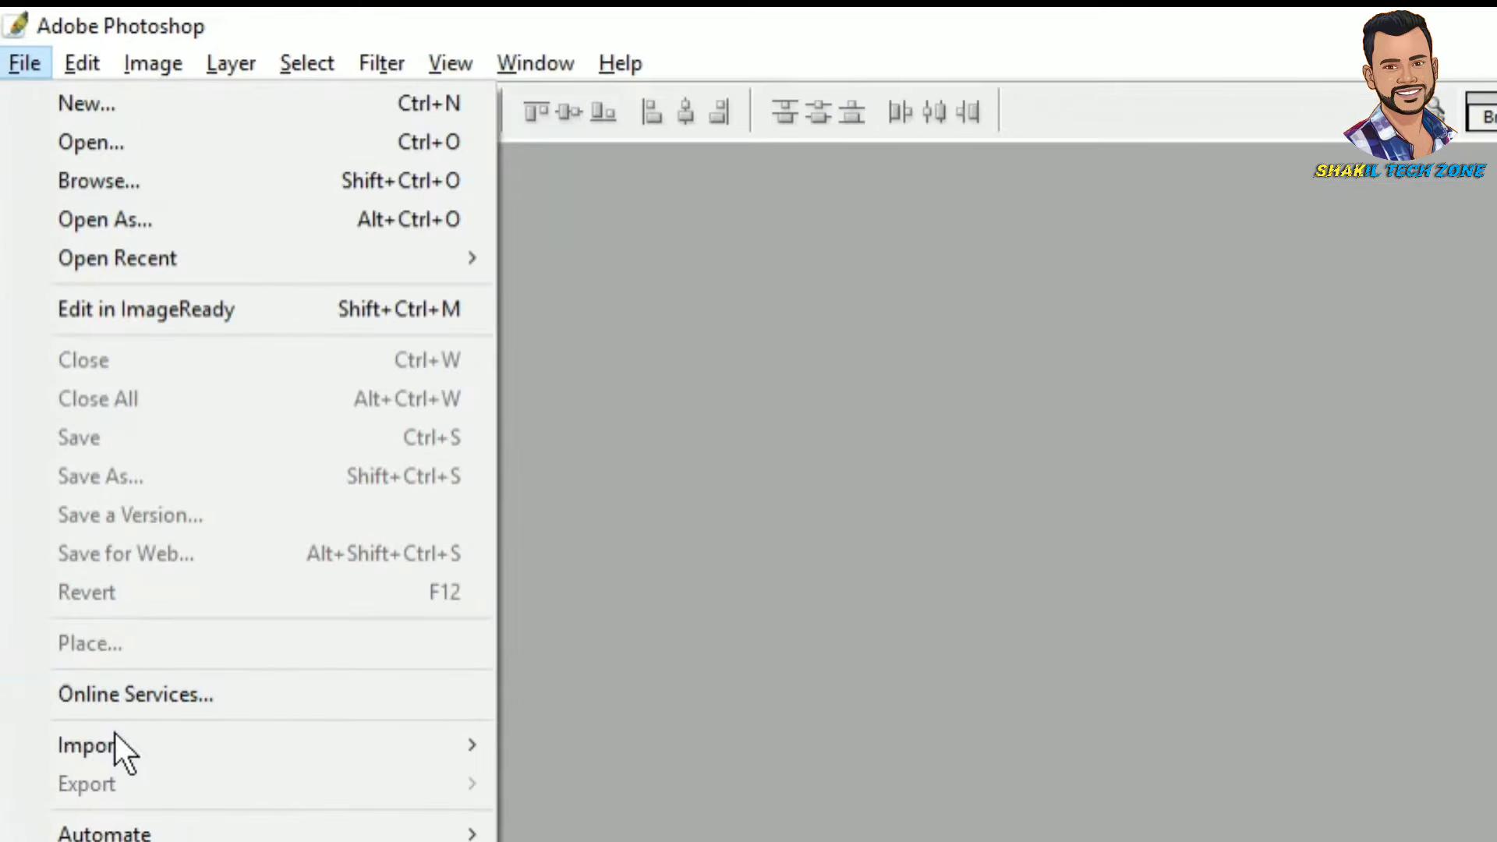
mouse_move(176, 502)
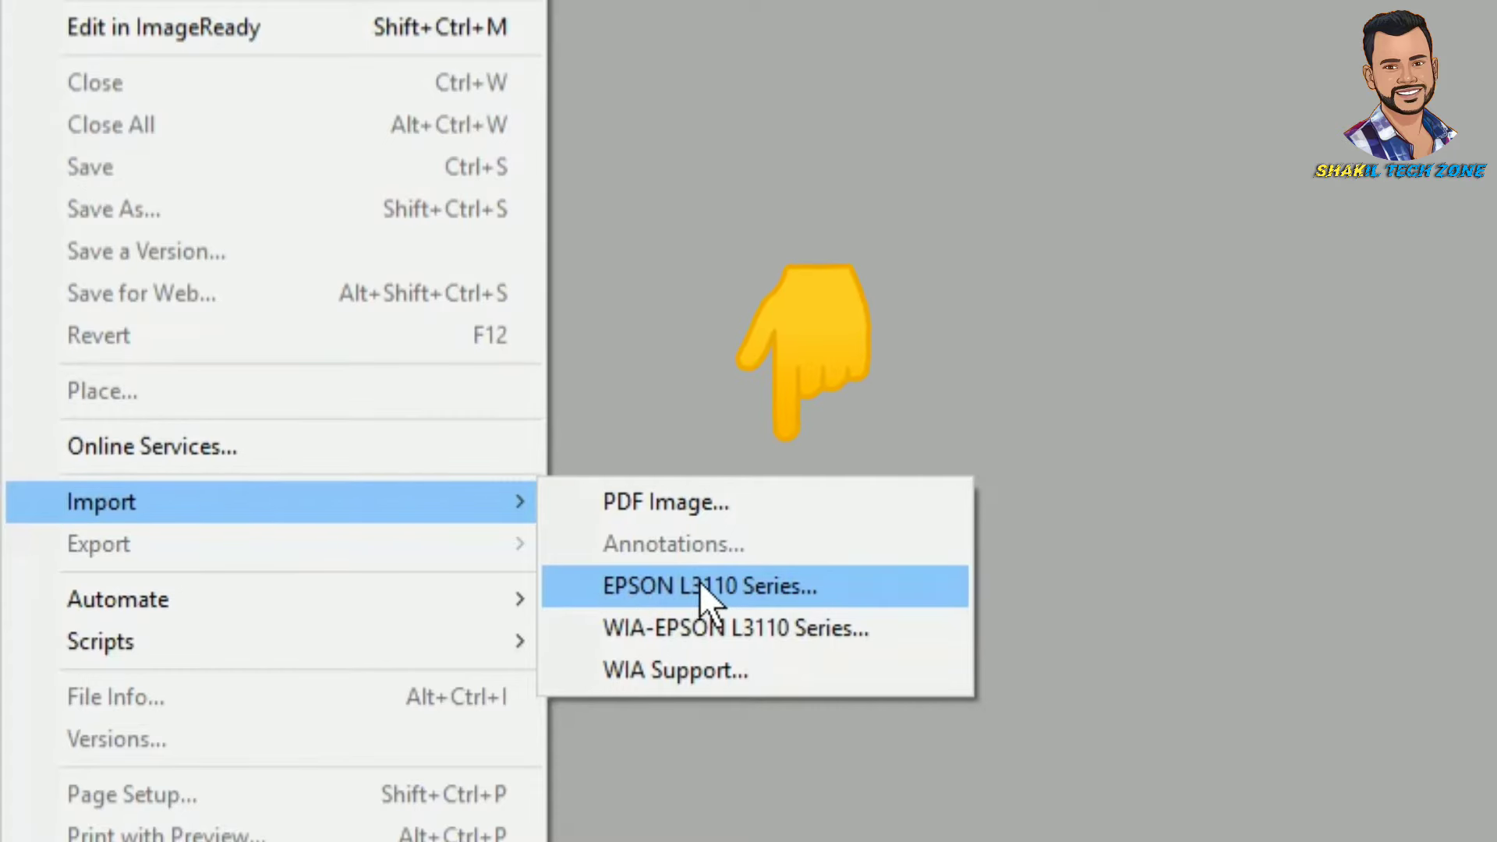
left_click(653, 583)
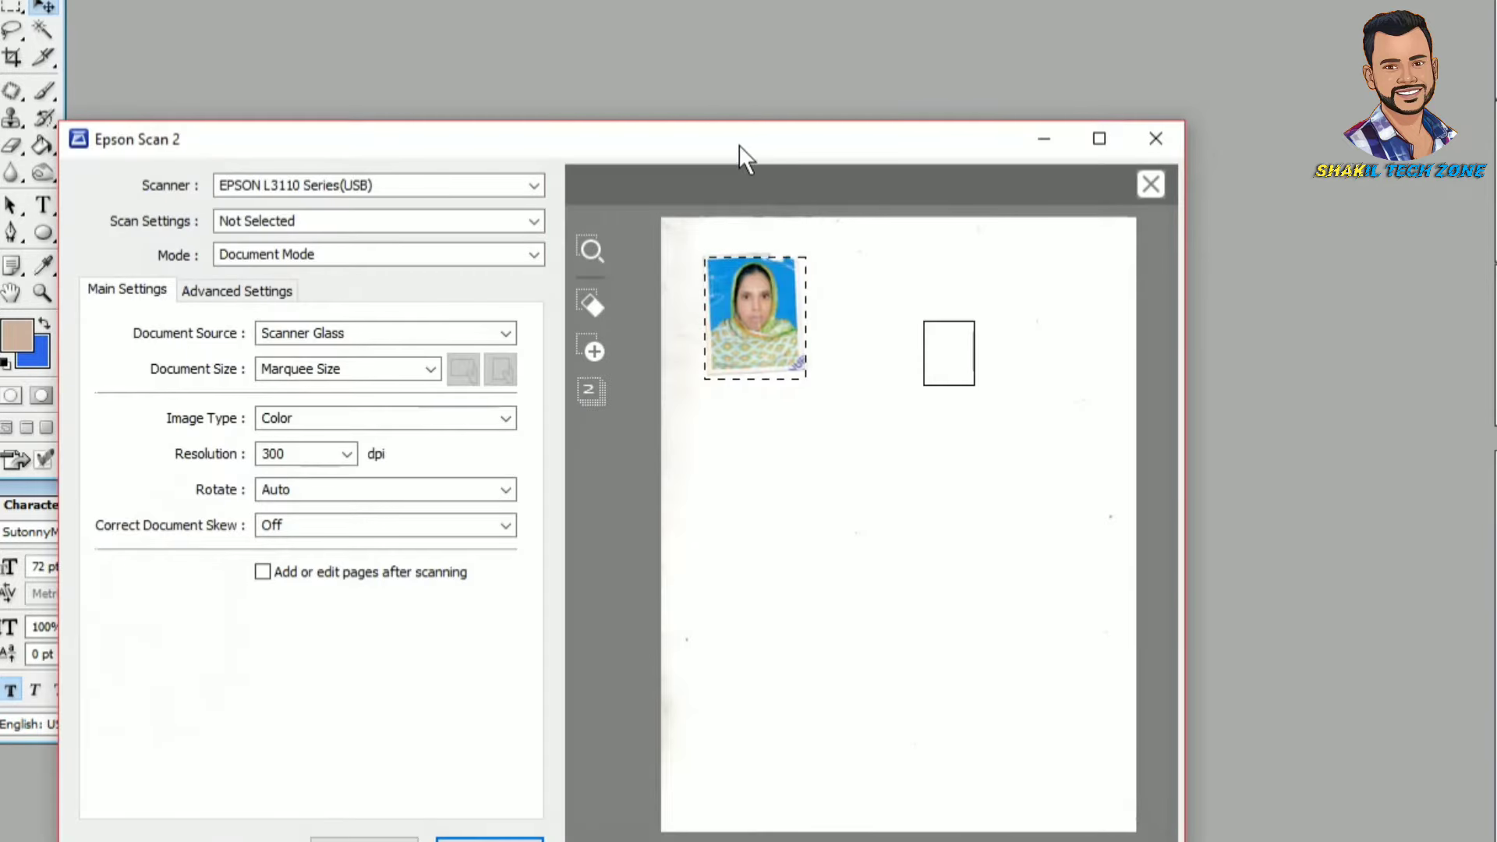
- Preview the glass, frame the passport photo, scan it at 300 dpi colour, and close Epson Scan 2
left_click_drag(737, 143, 789, 32)
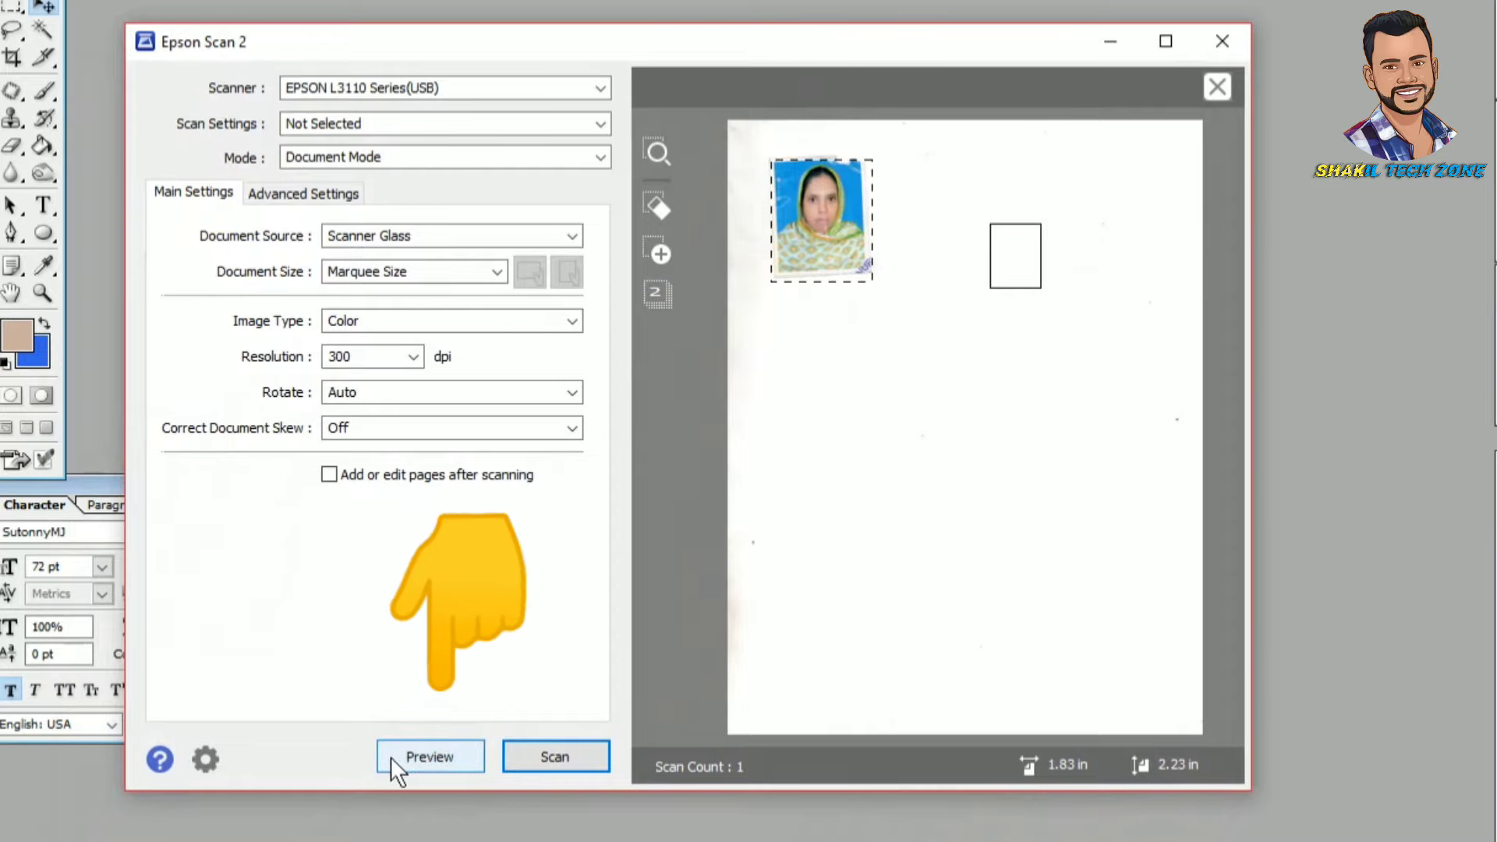
left_click(413, 757)
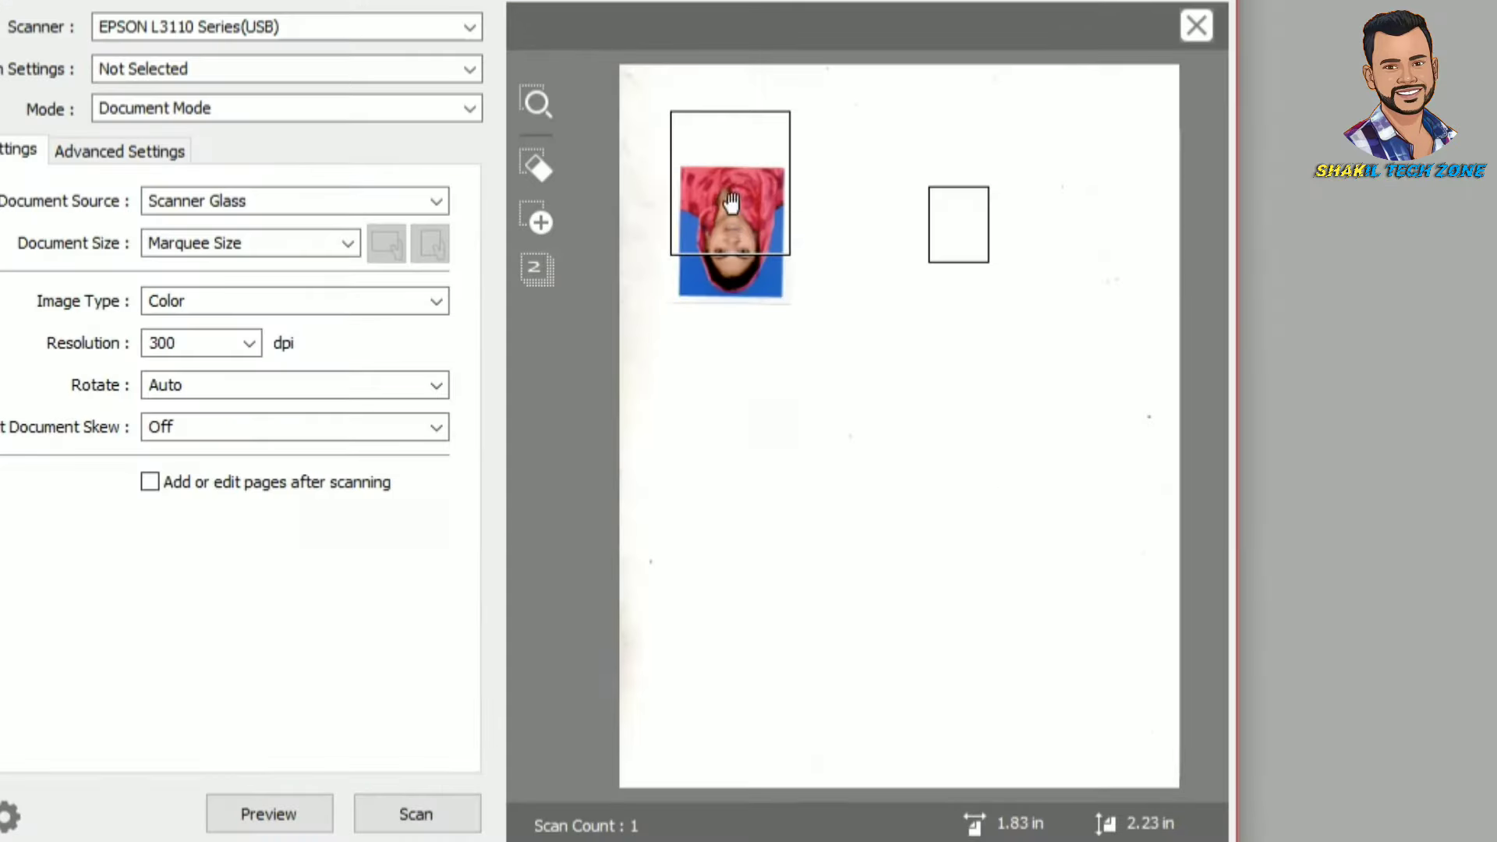
left_click_drag(706, 340, 707, 378)
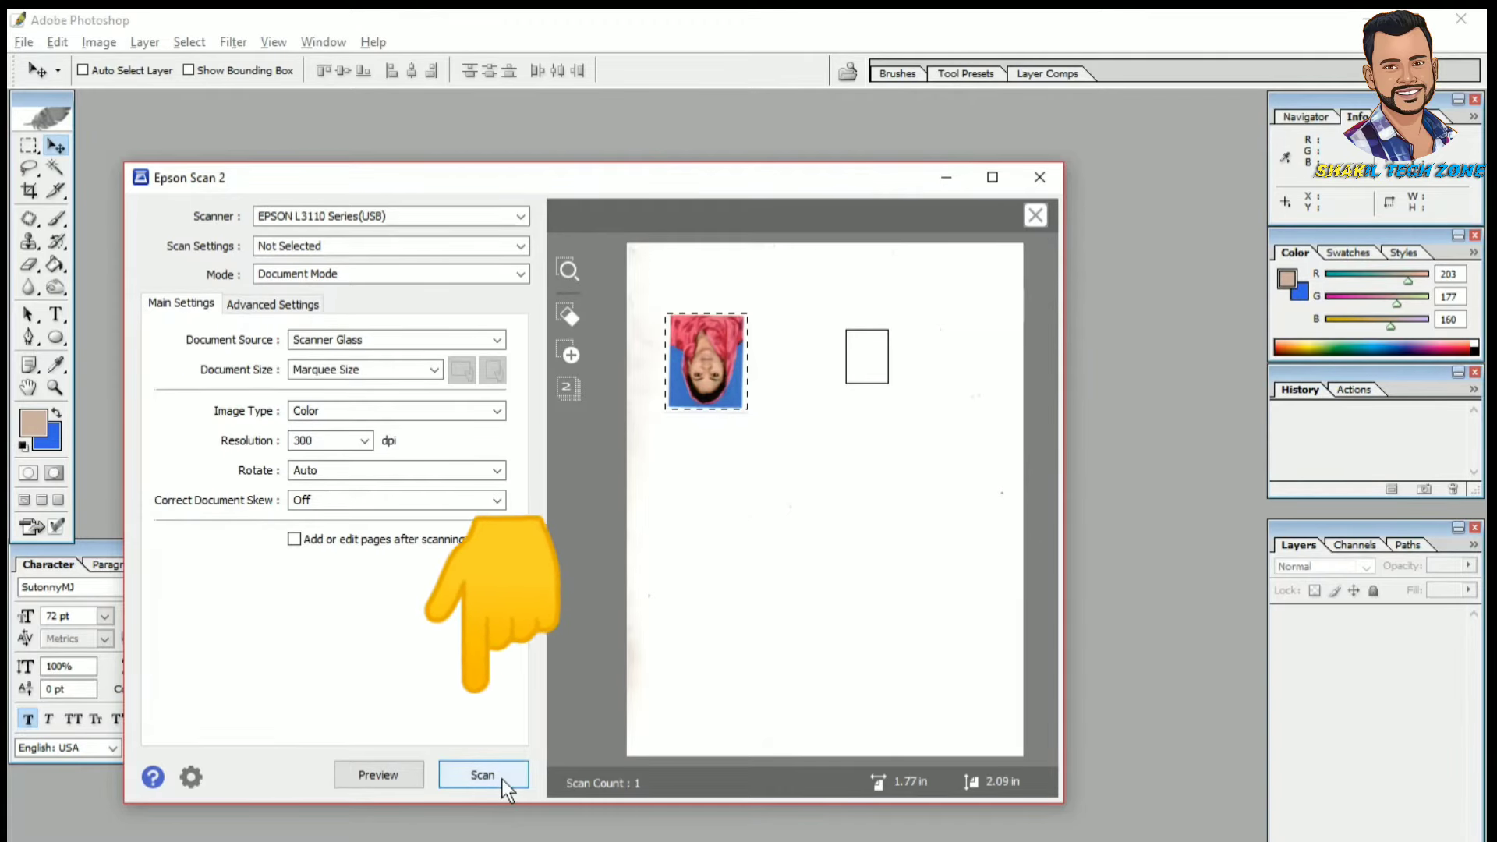
left_click(481, 776)
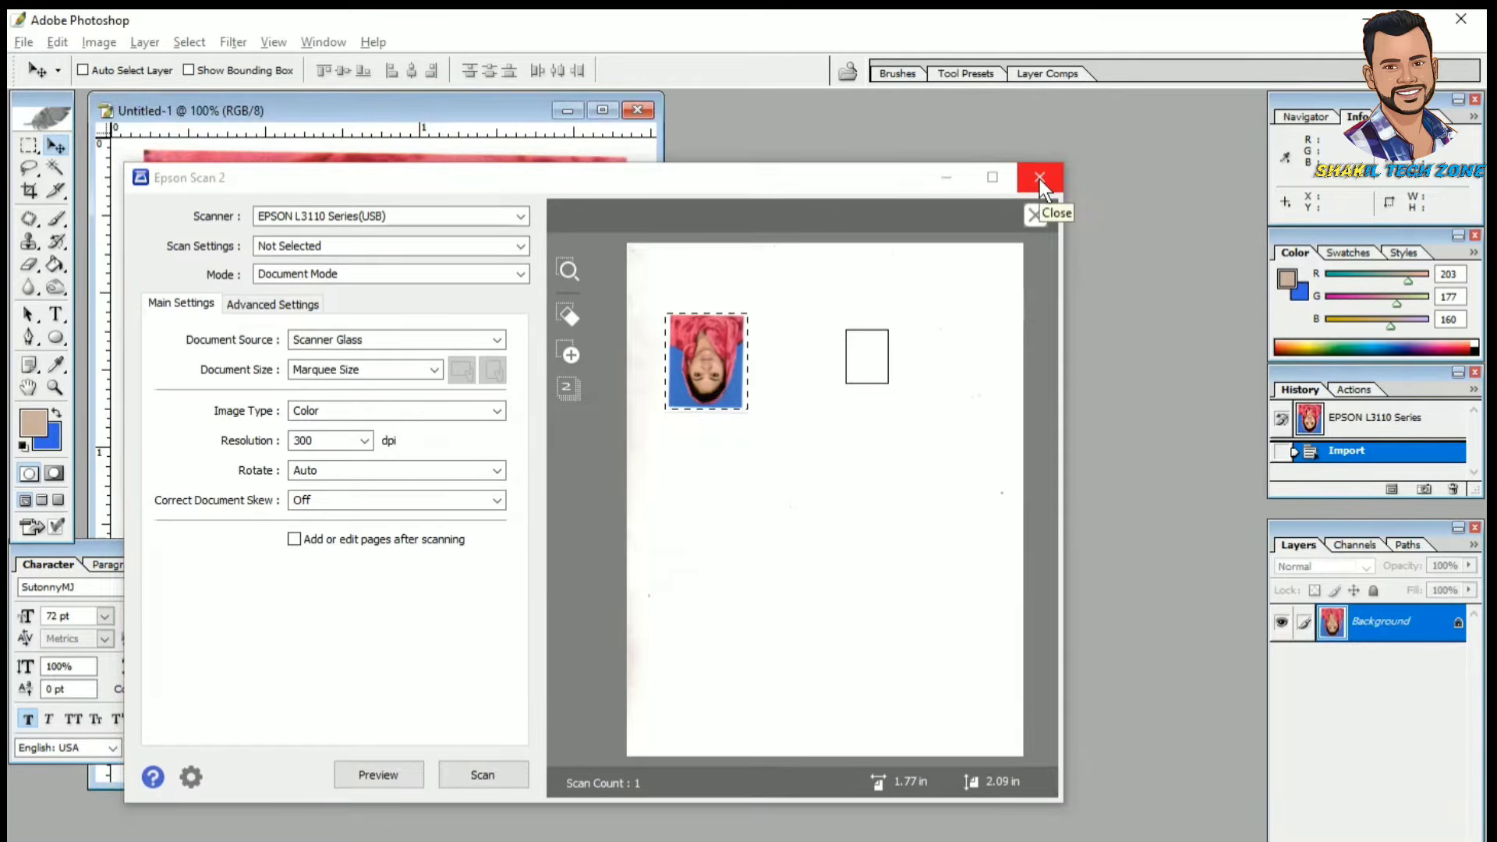
left_click(1040, 180)
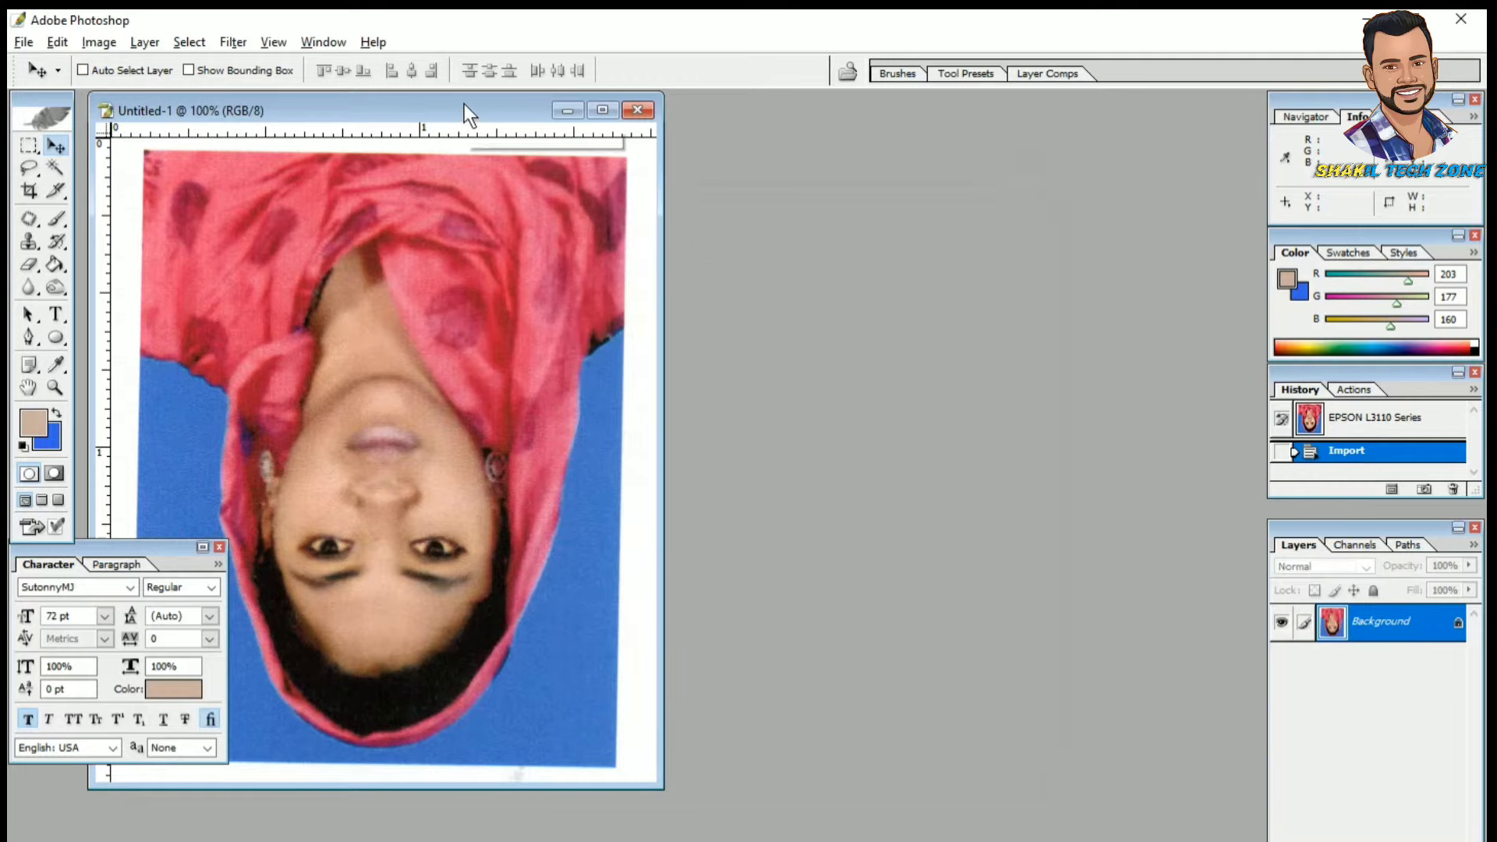
- Centre and zoom out on Untitled-1, then rotate the canvas 180° upright
left_click_drag(465, 104, 805, 137)
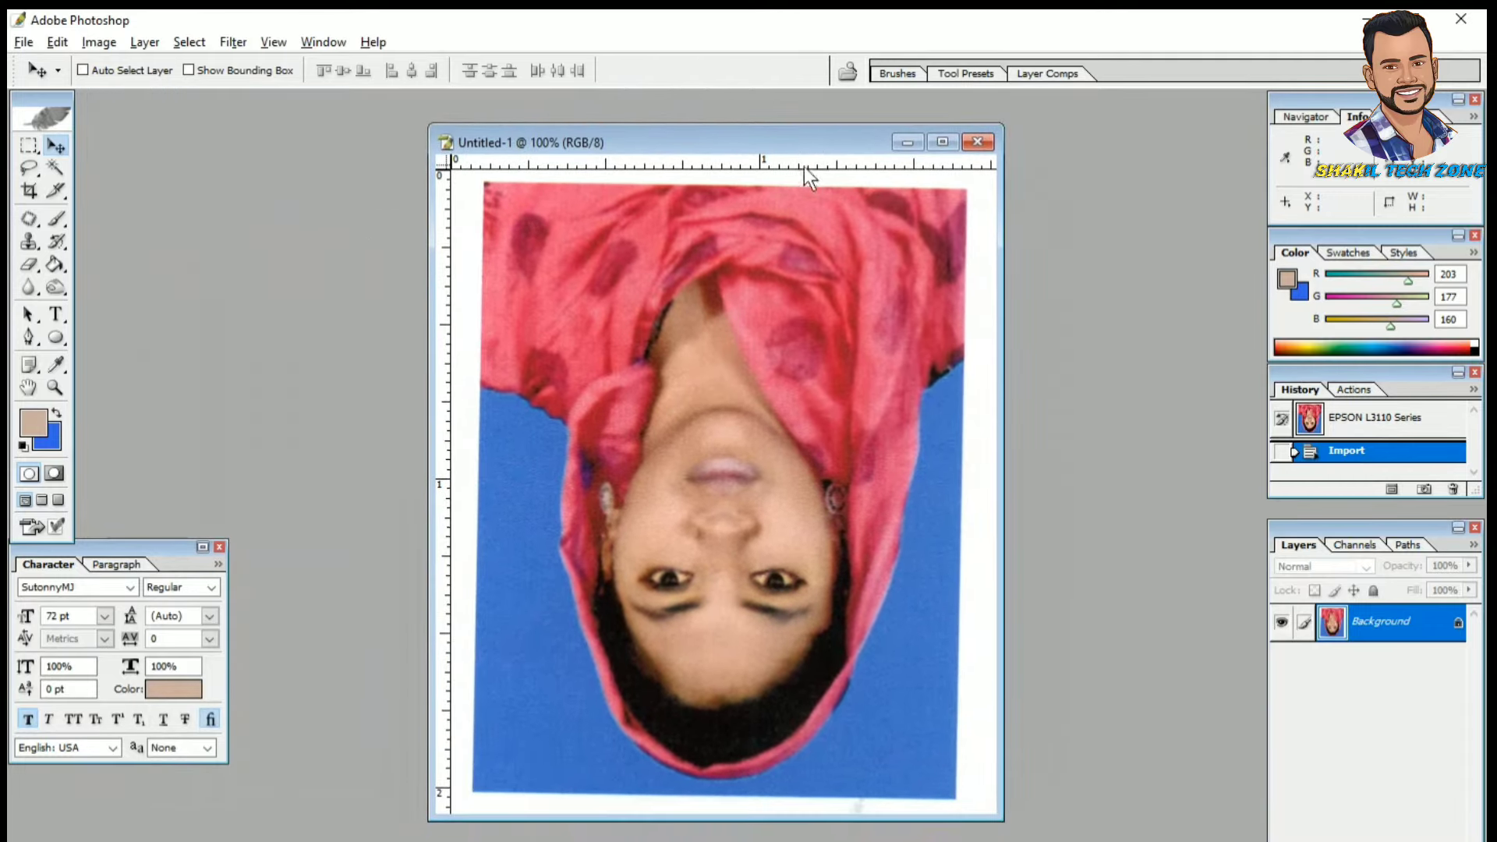
key("ctrl+0")
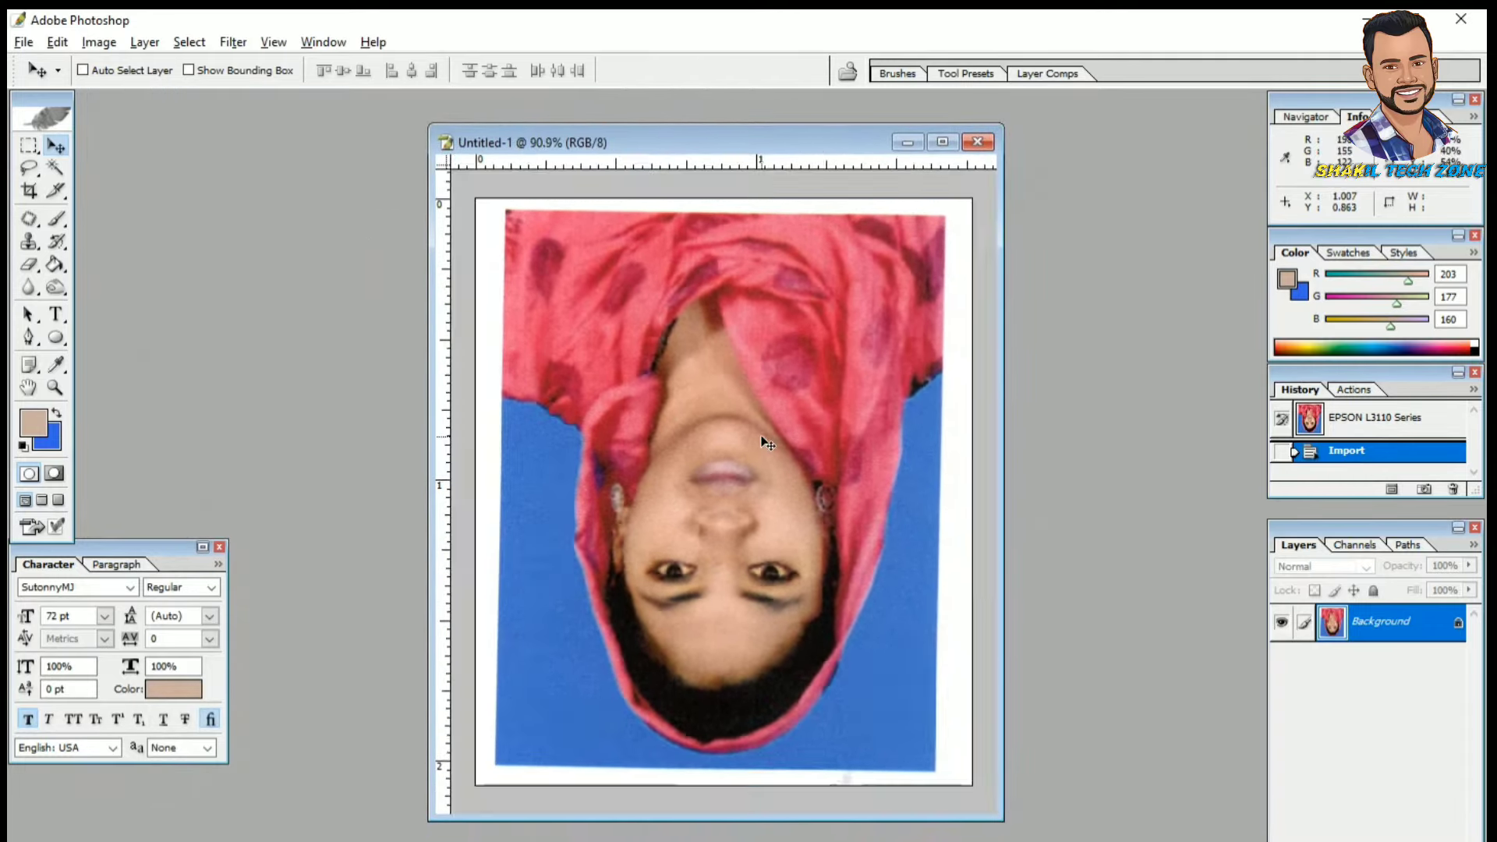
key("ctrl+minus")
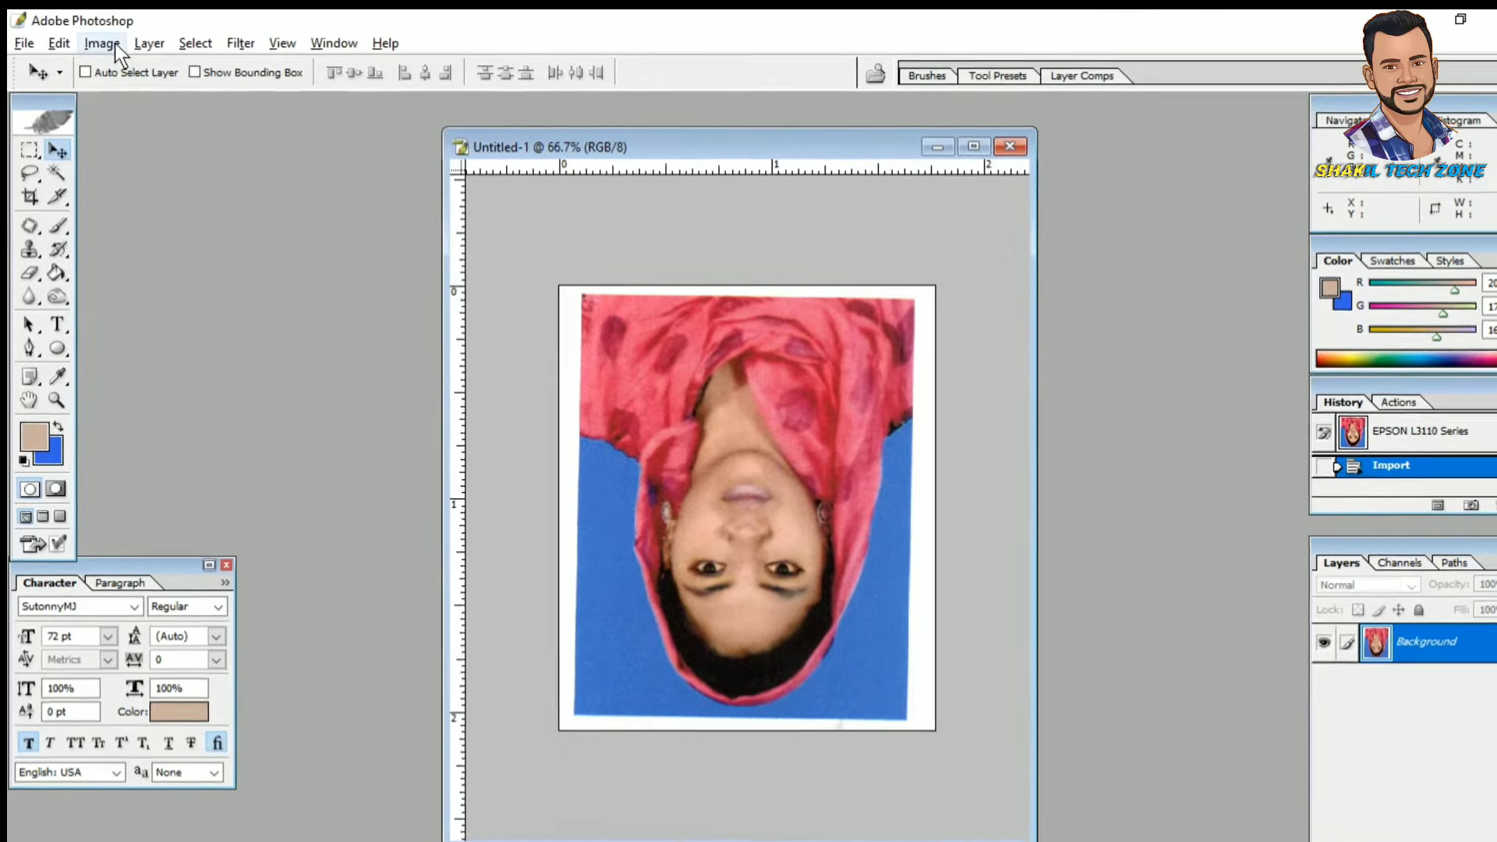
left_click(114, 43)
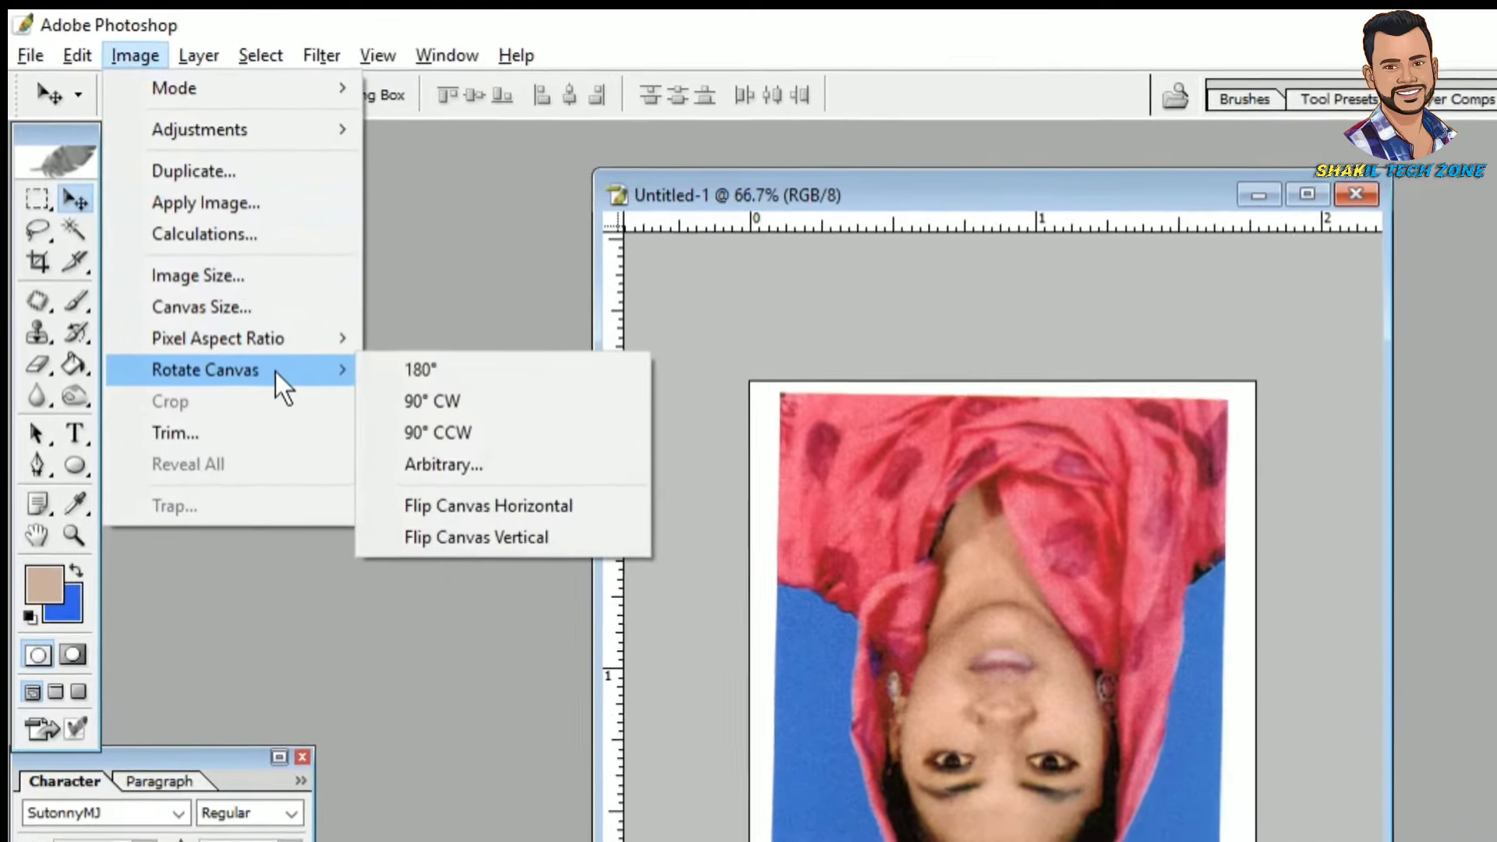
mouse_move(281, 507)
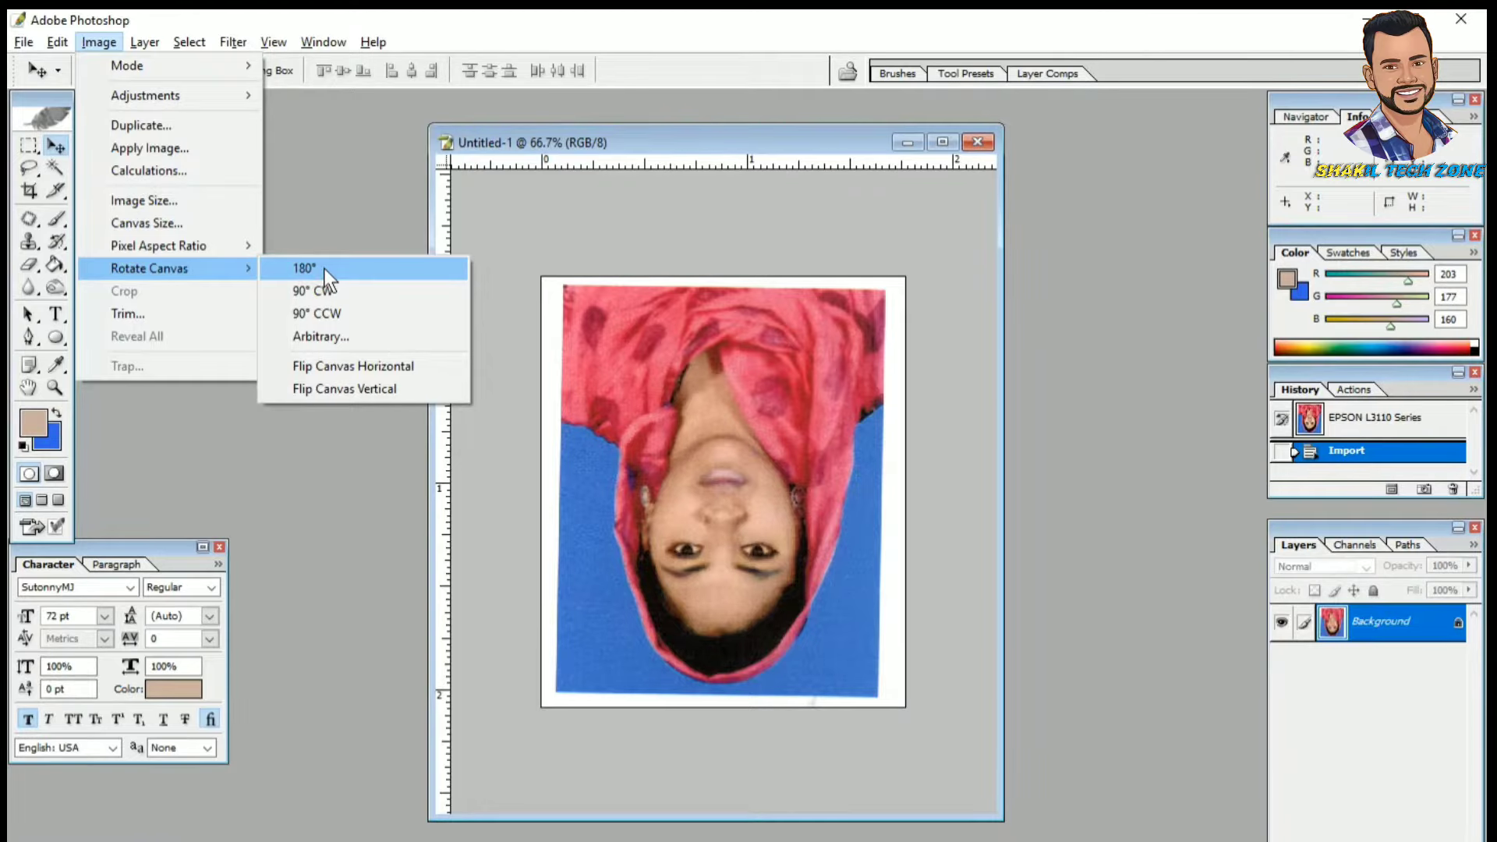
left_click(325, 268)
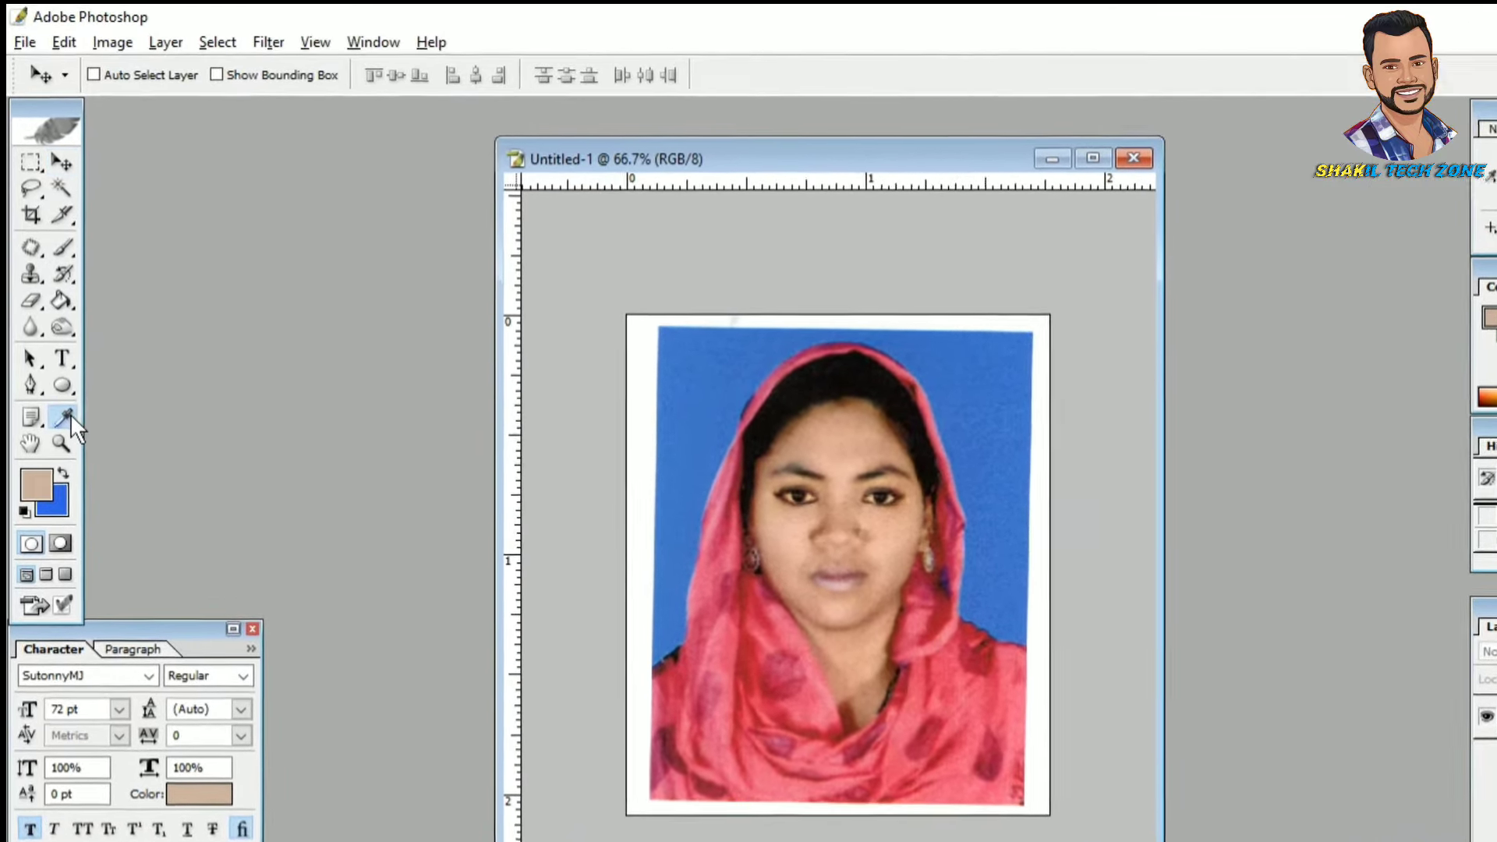
- Measure the photo's top-edge tilt and rotate the canvas arbitrarily by 0.92° to level it
right_click(64, 388)
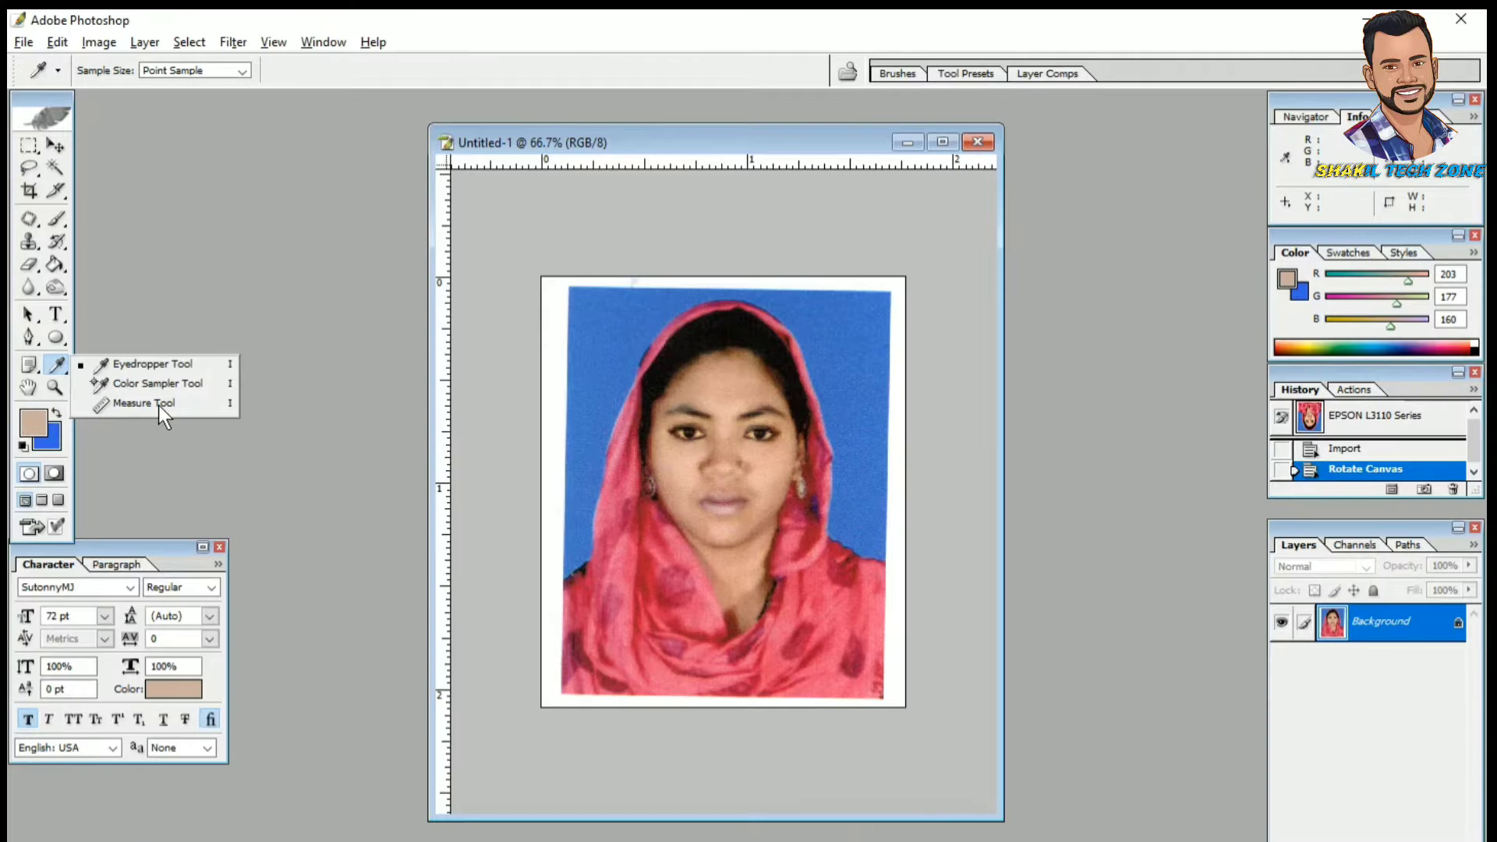
left_click(158, 406)
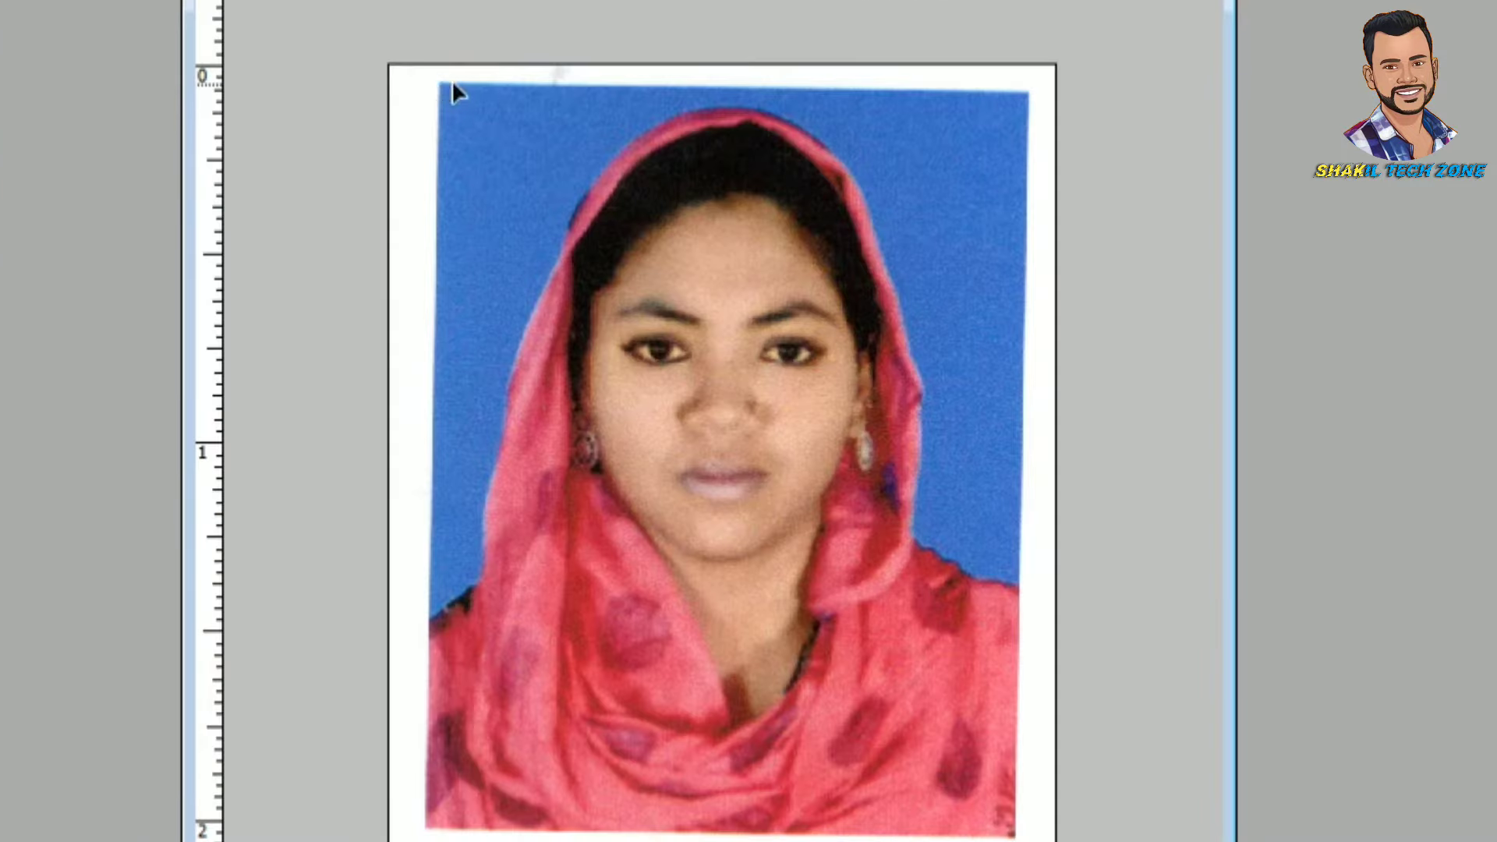
left_click_drag(662, 75, 990, 88)
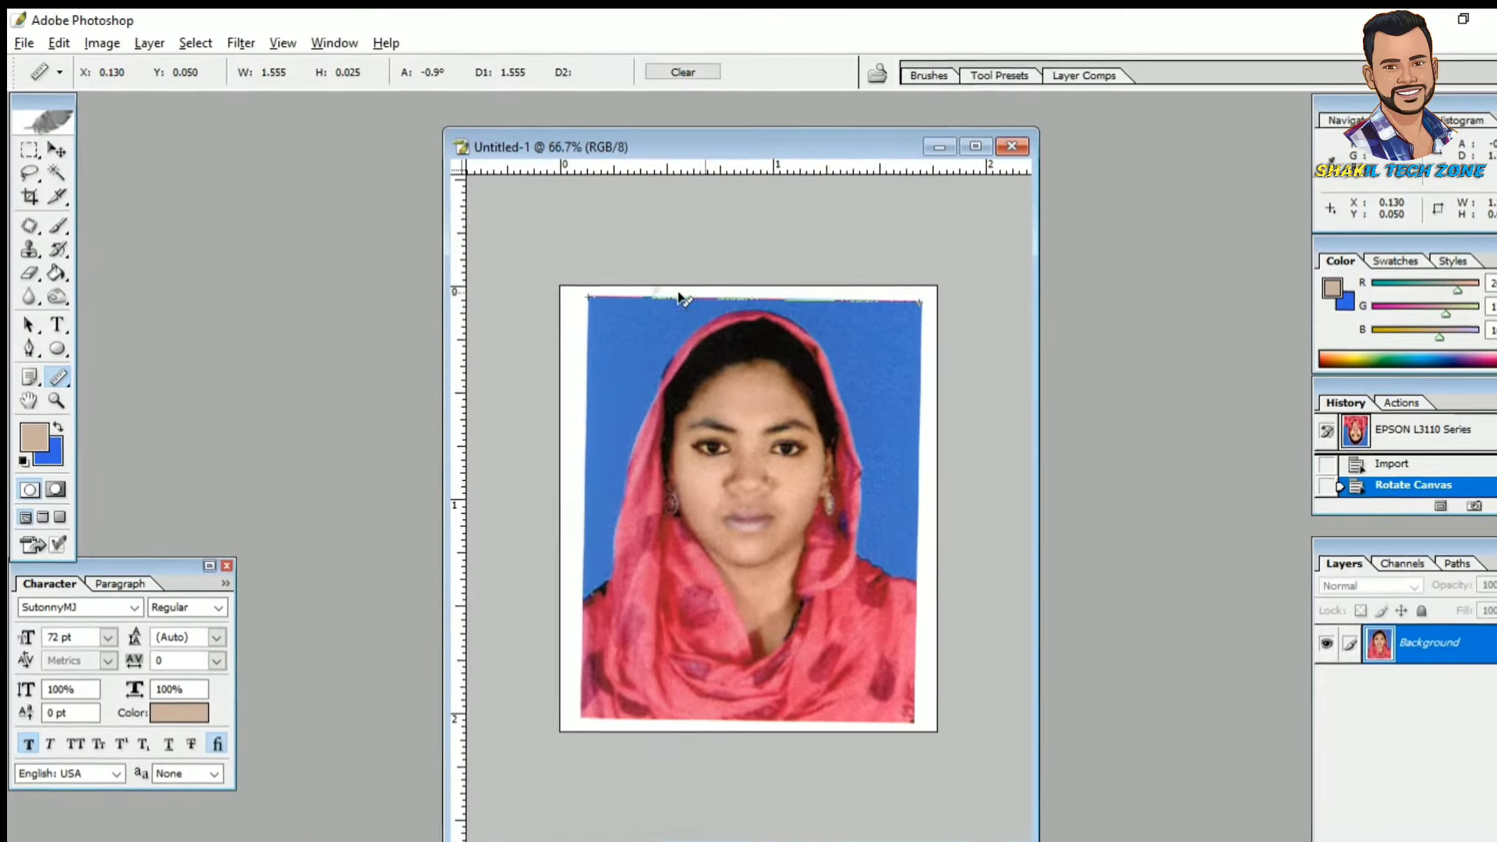
left_click(113, 48)
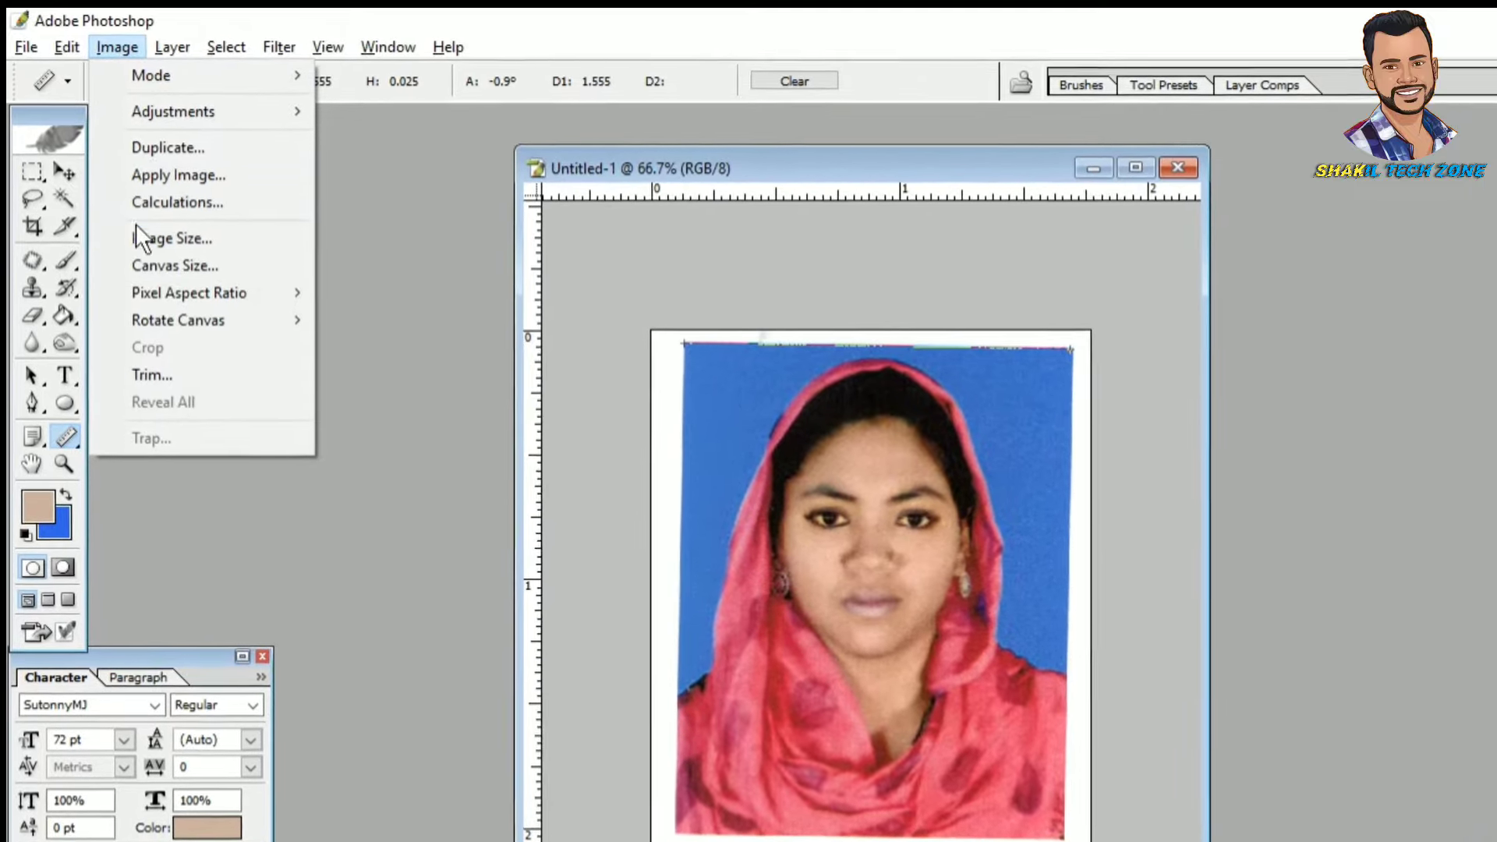
mouse_move(261, 470)
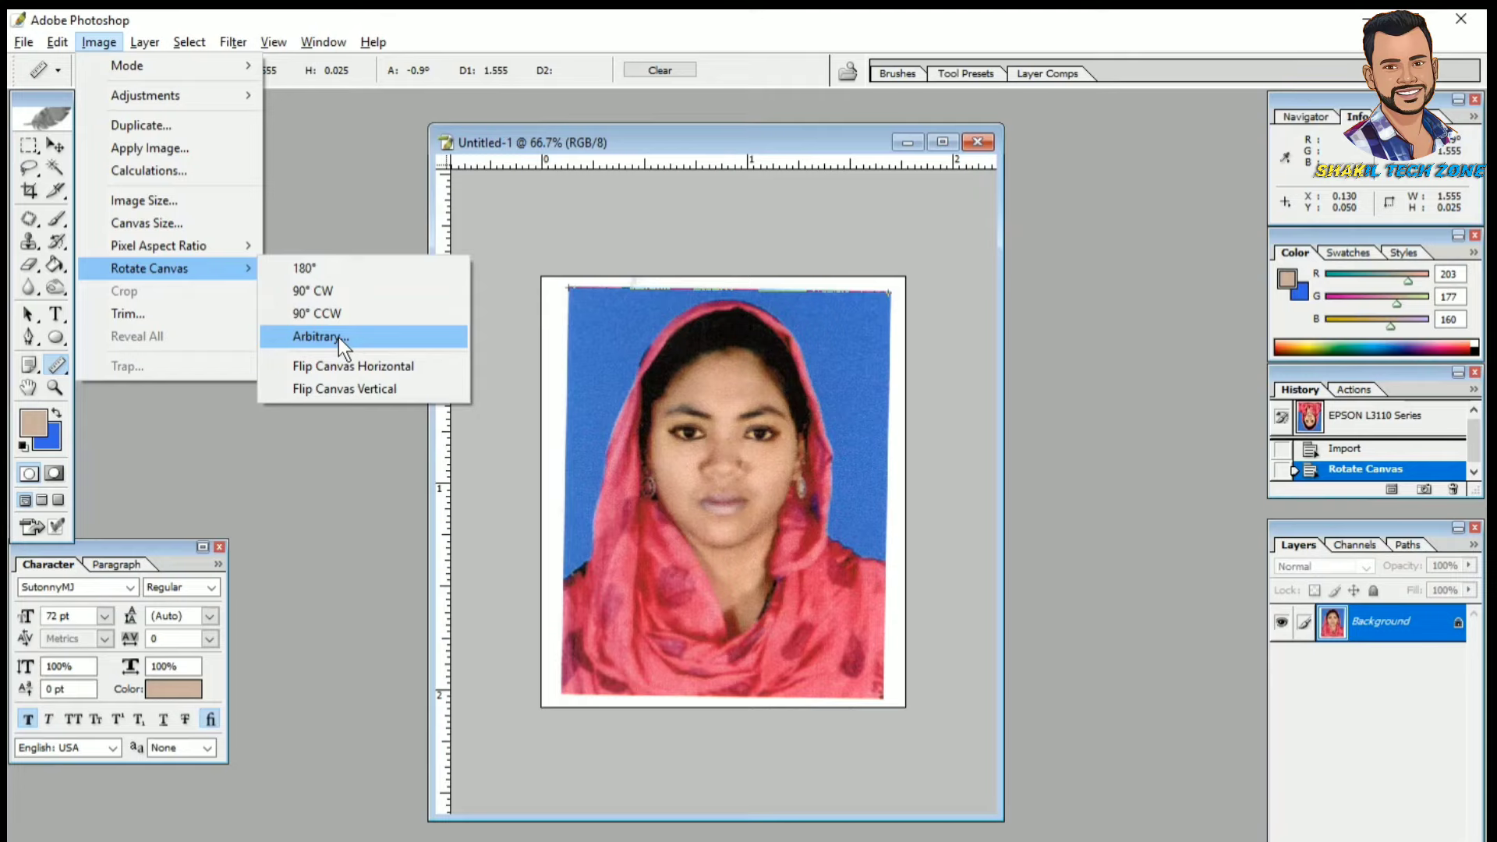
left_click(339, 338)
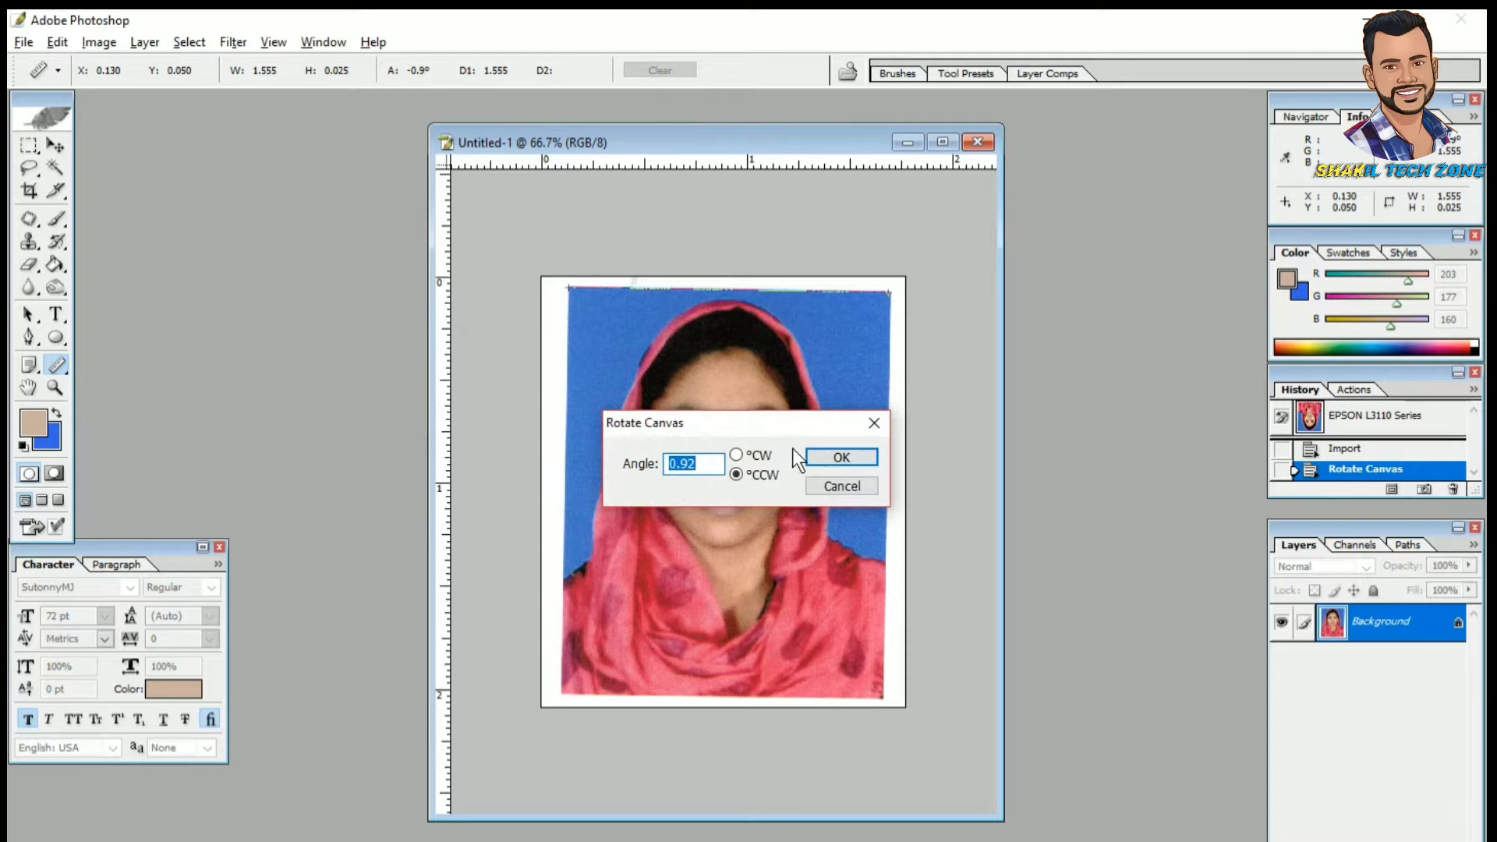
left_click(846, 460)
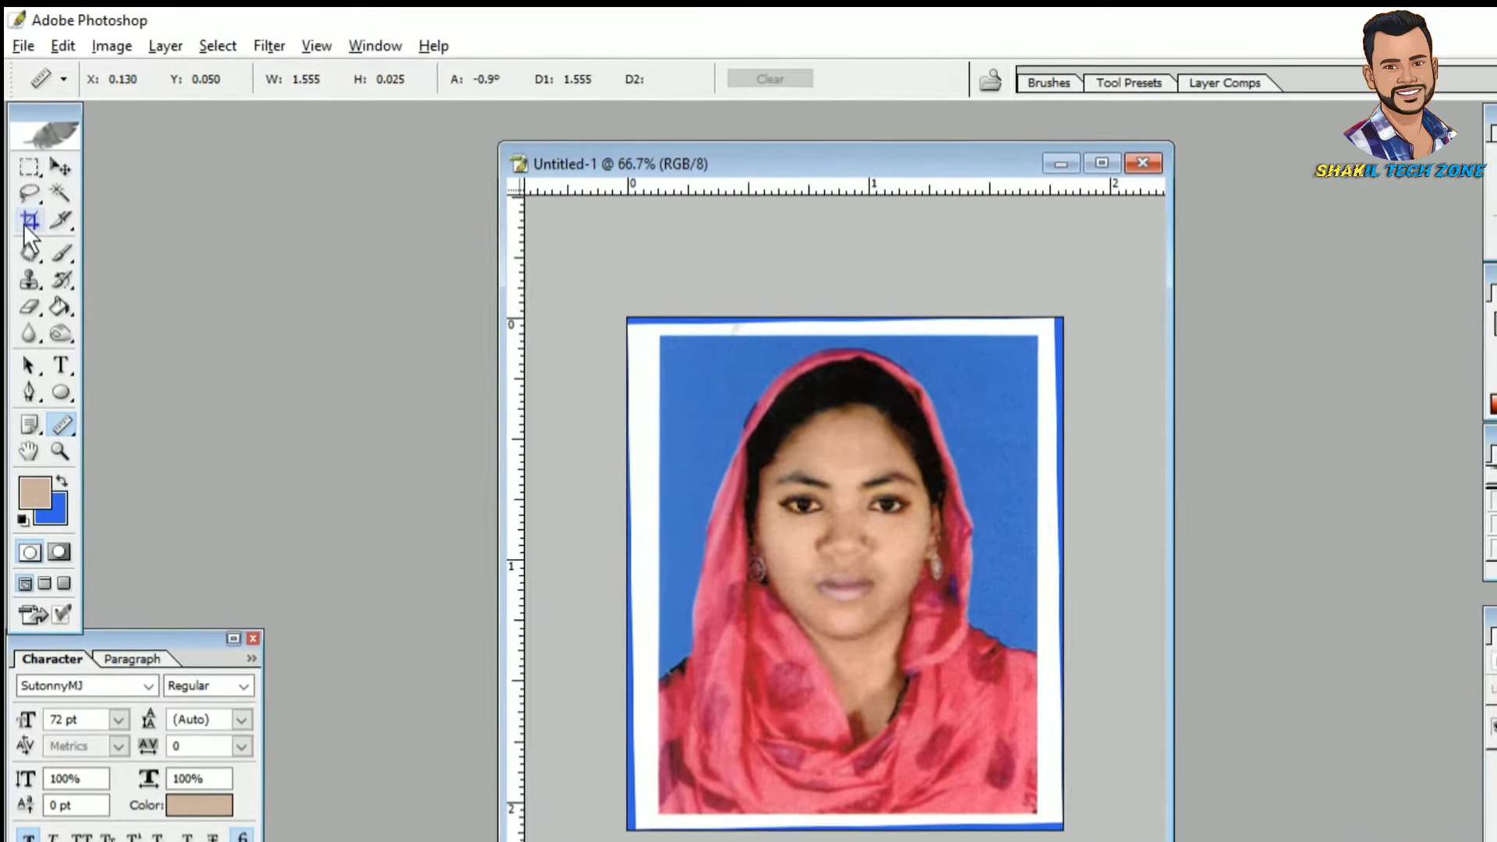
- Set the Crop tool to 40 mm × 50 mm at 300 pixels/inch
left_click(29, 248)
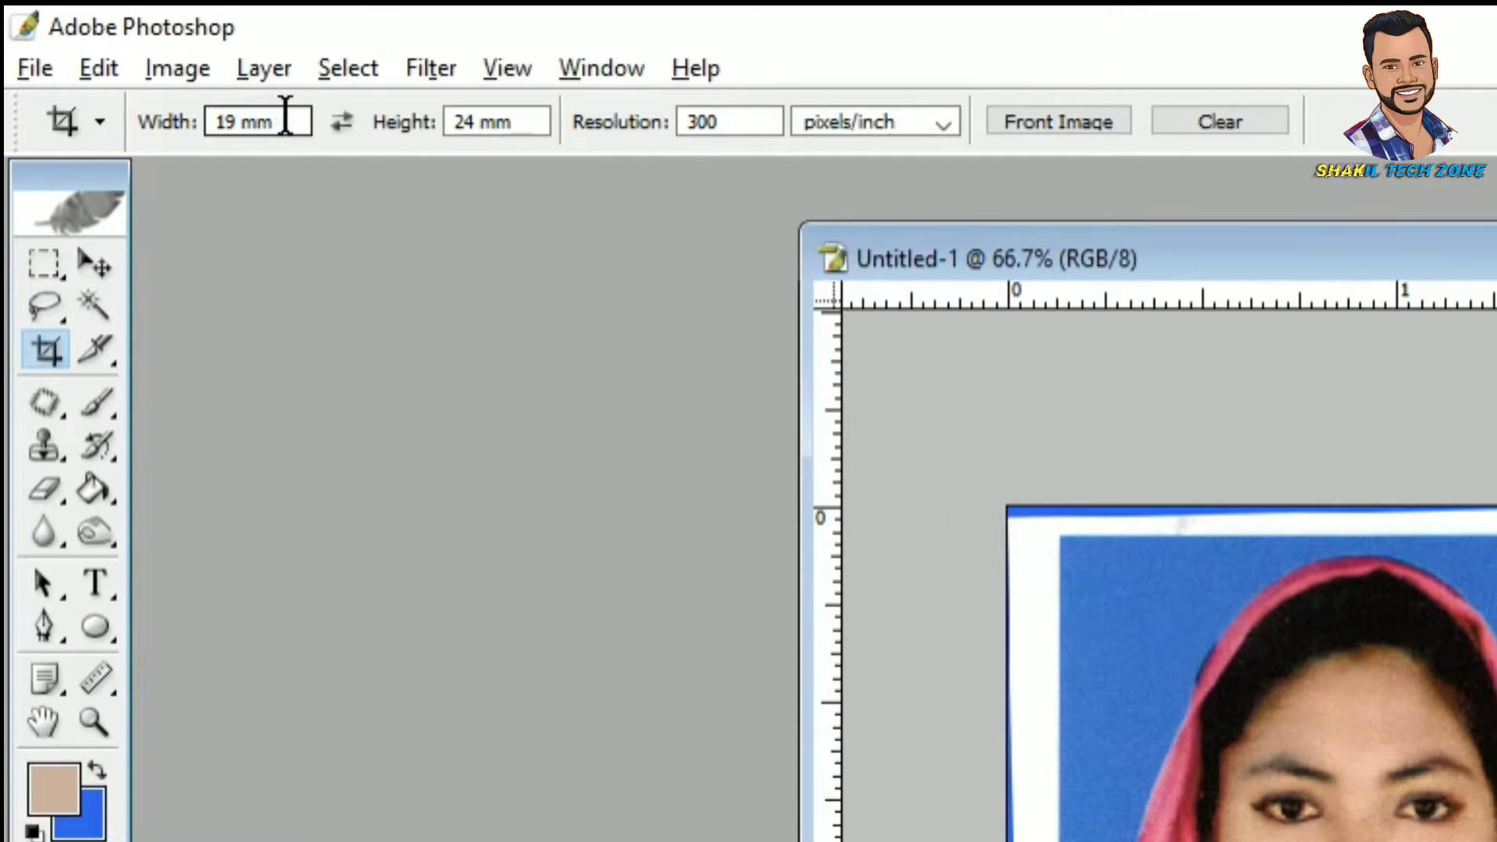
left_click_drag(284, 121, 151, 149)
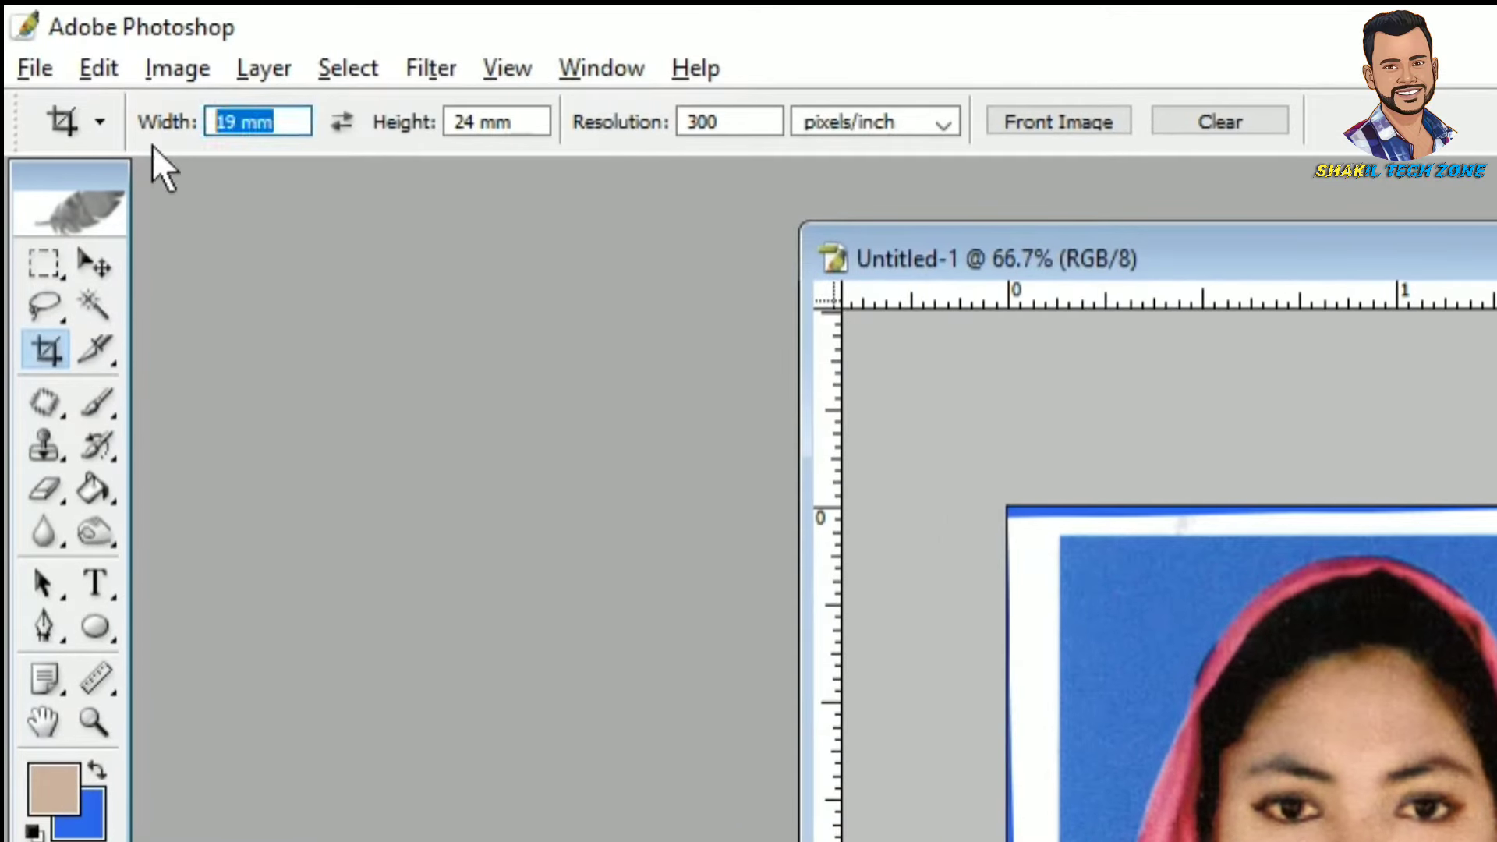
type("40")
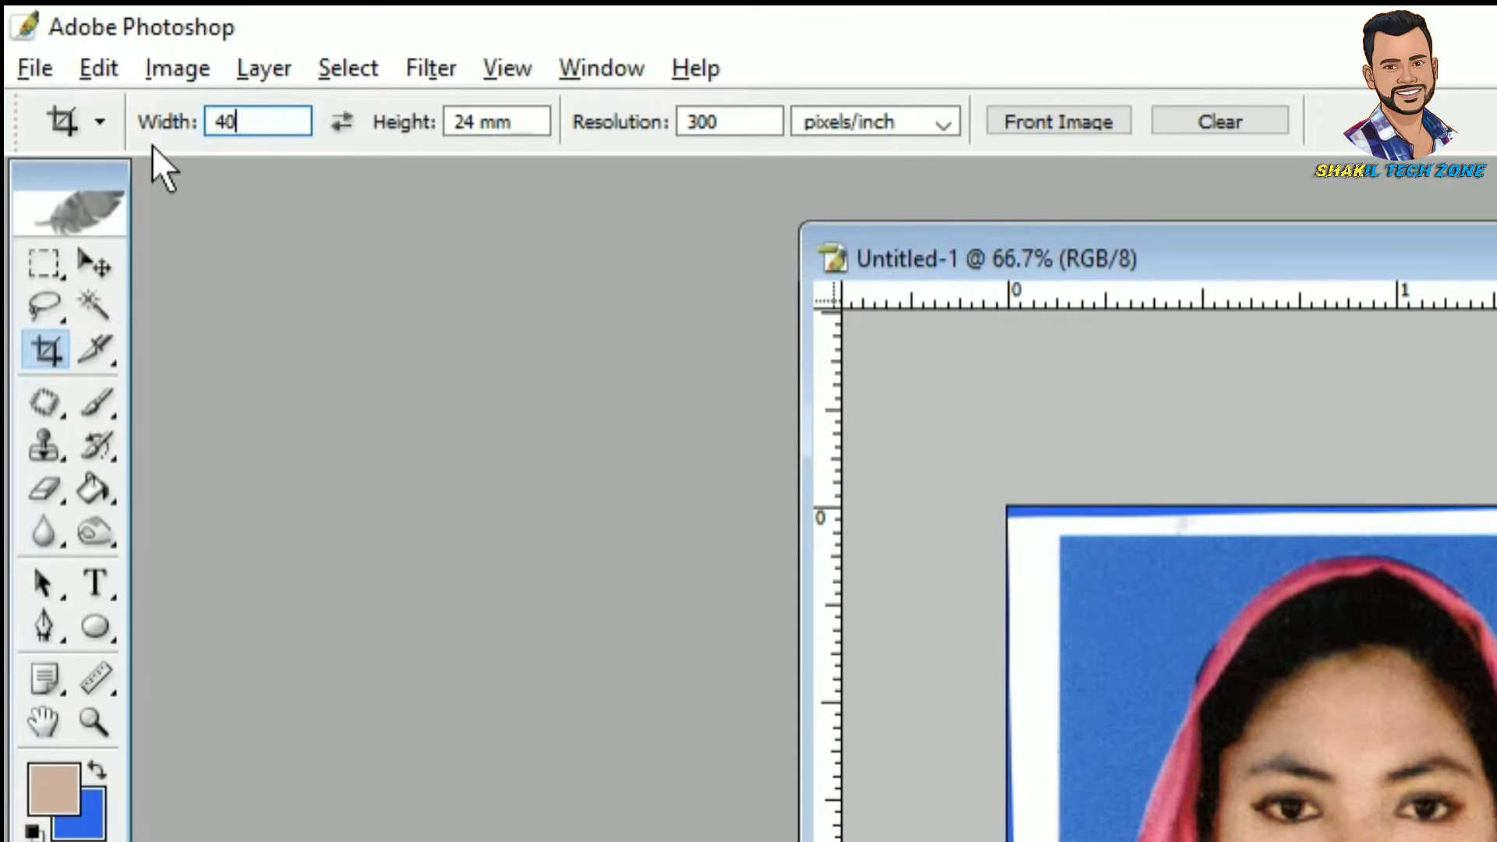
type(" mm")
left_click_drag(516, 125, 456, 129)
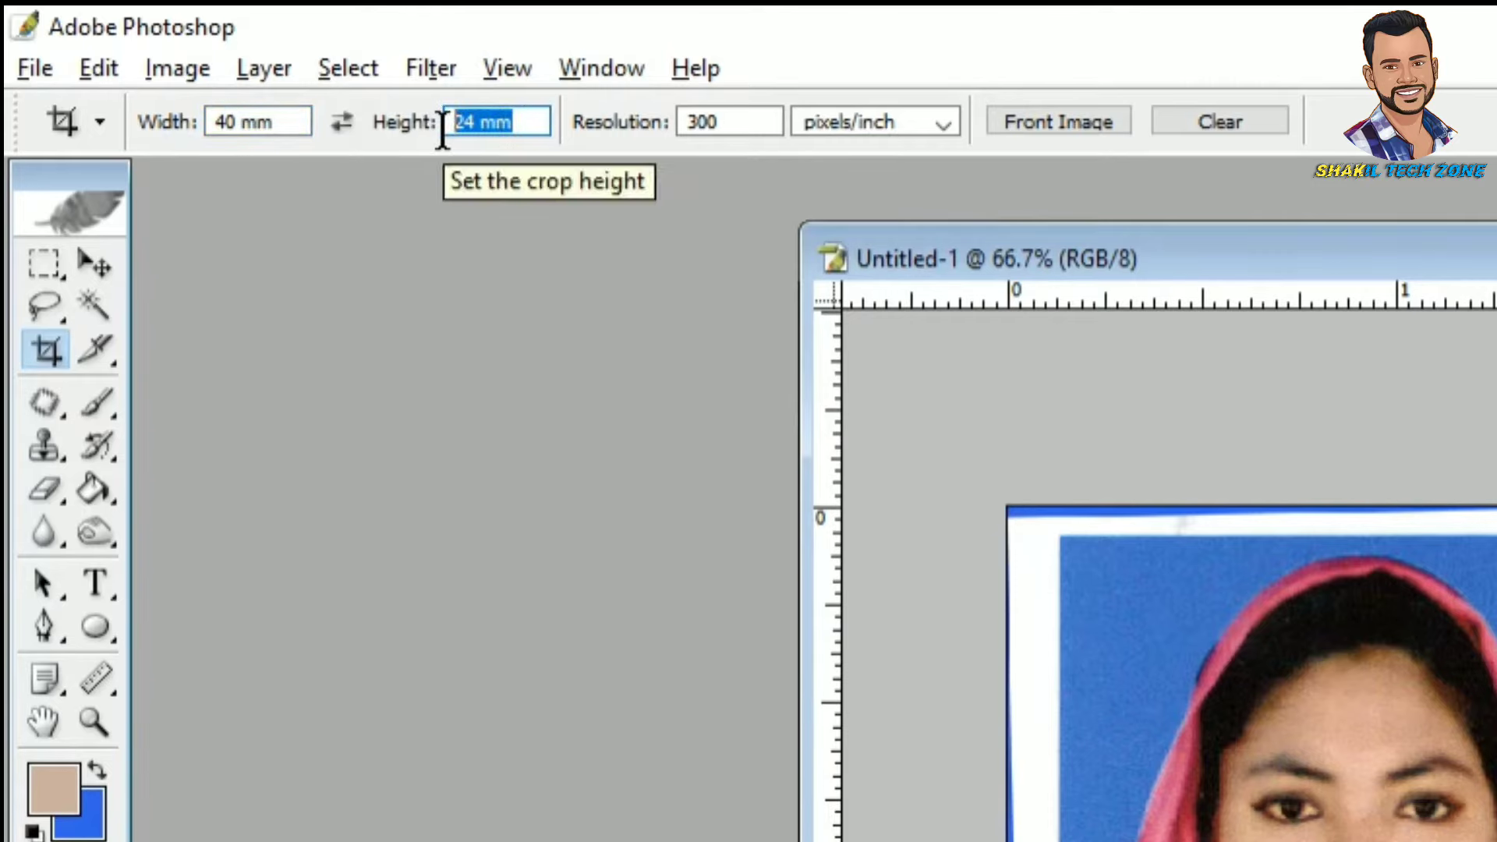
type("50")
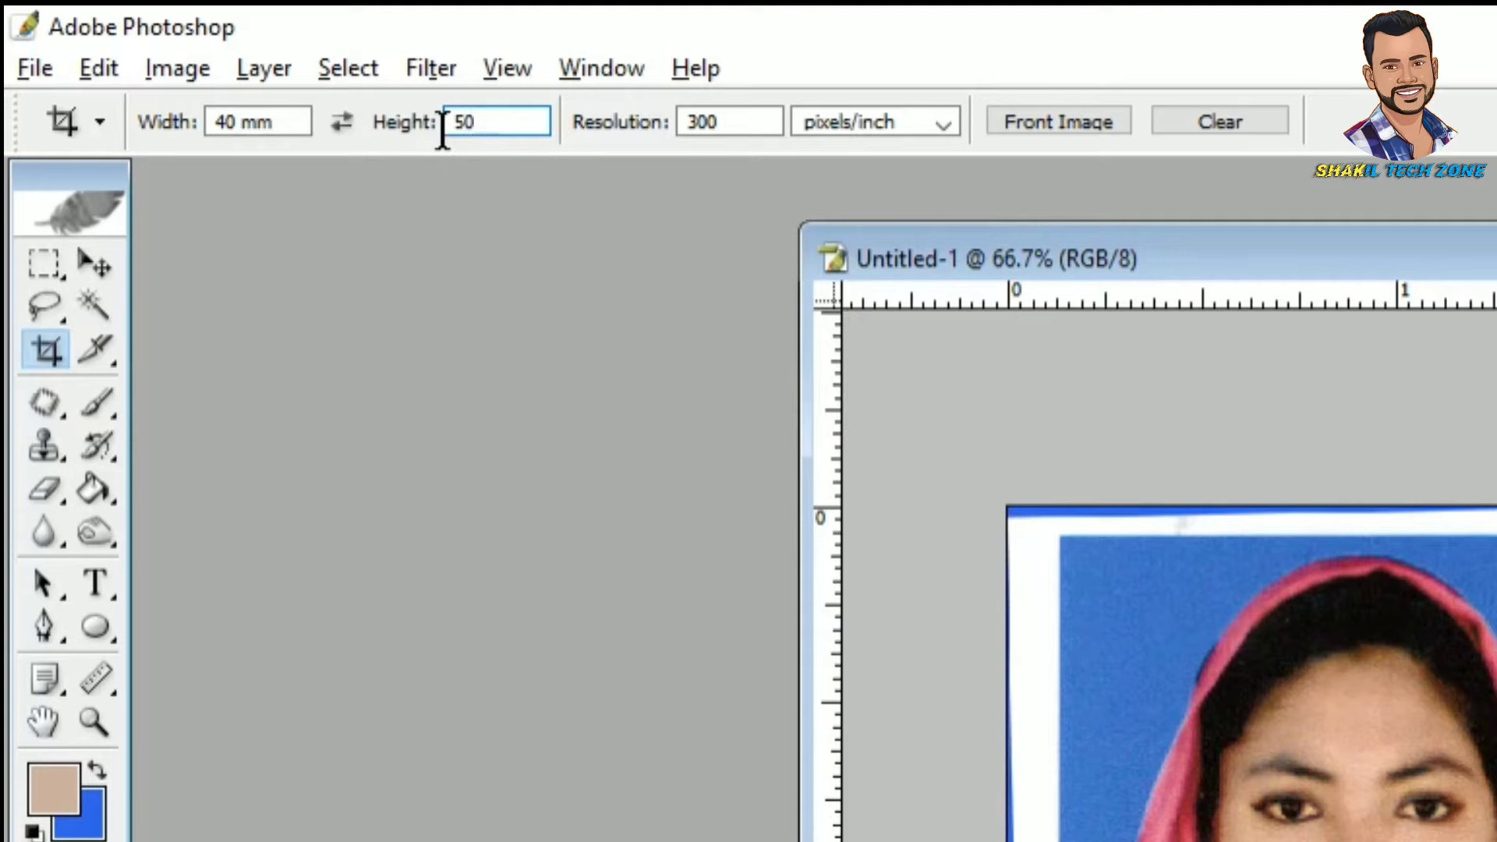
left_click_drag(749, 117, 655, 124)
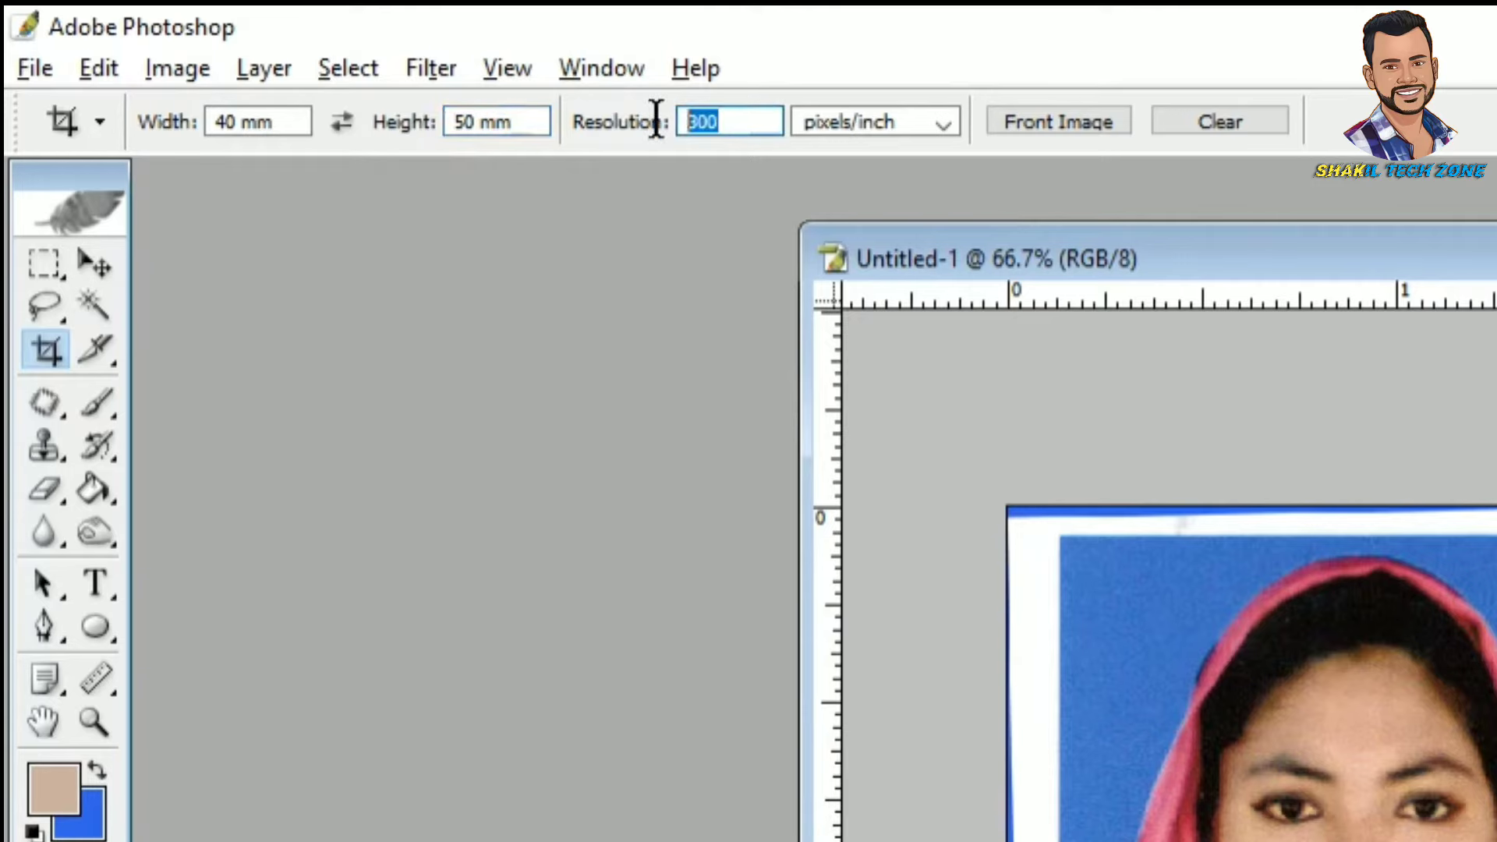
type("30")
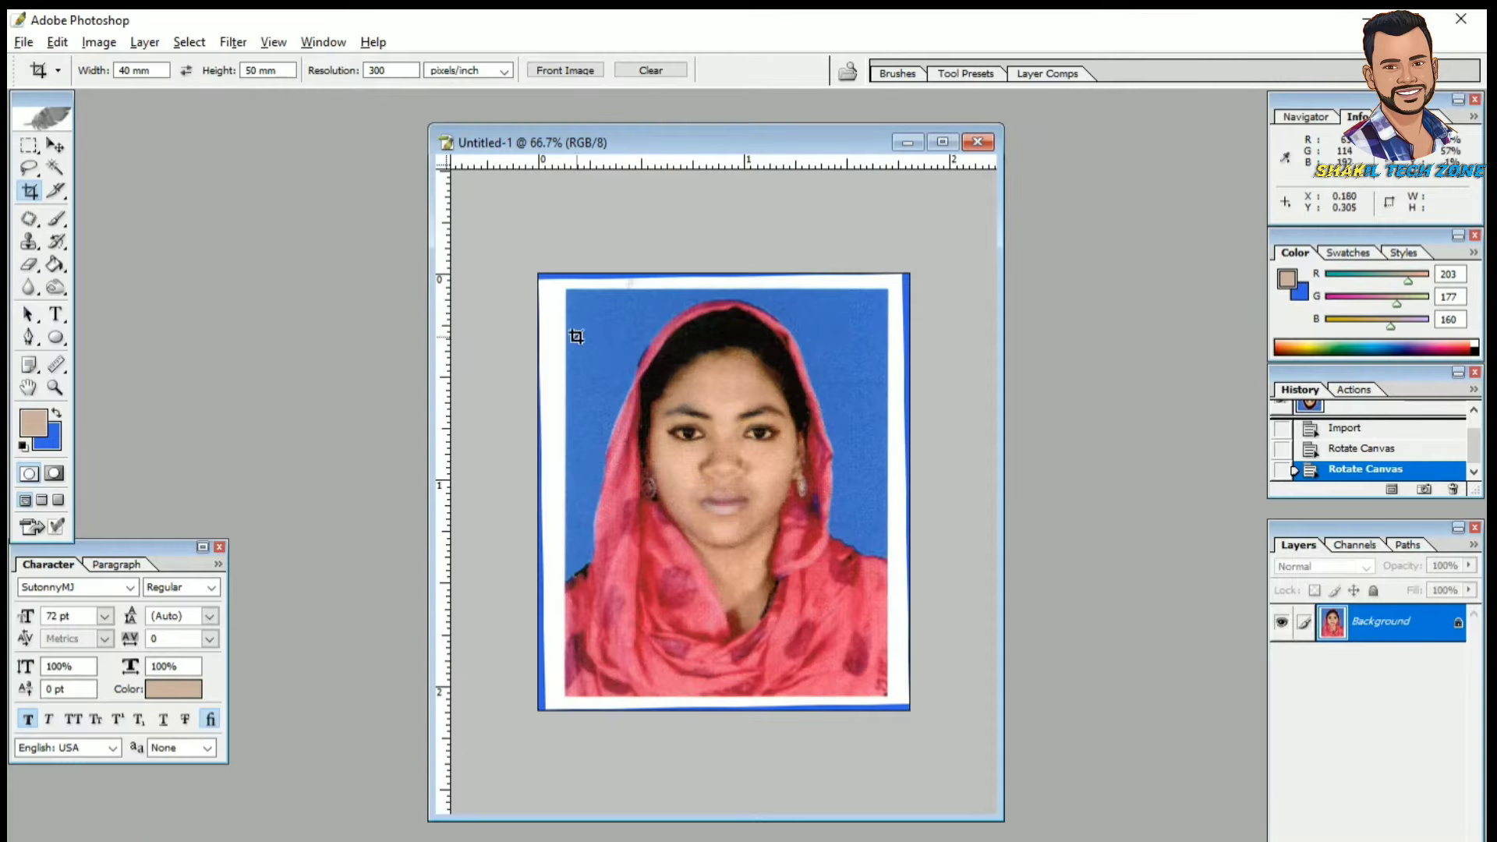
- Crop the photo just inside its white scanner border and enlarge the document view
left_click_drag(654, 357, 913, 687)
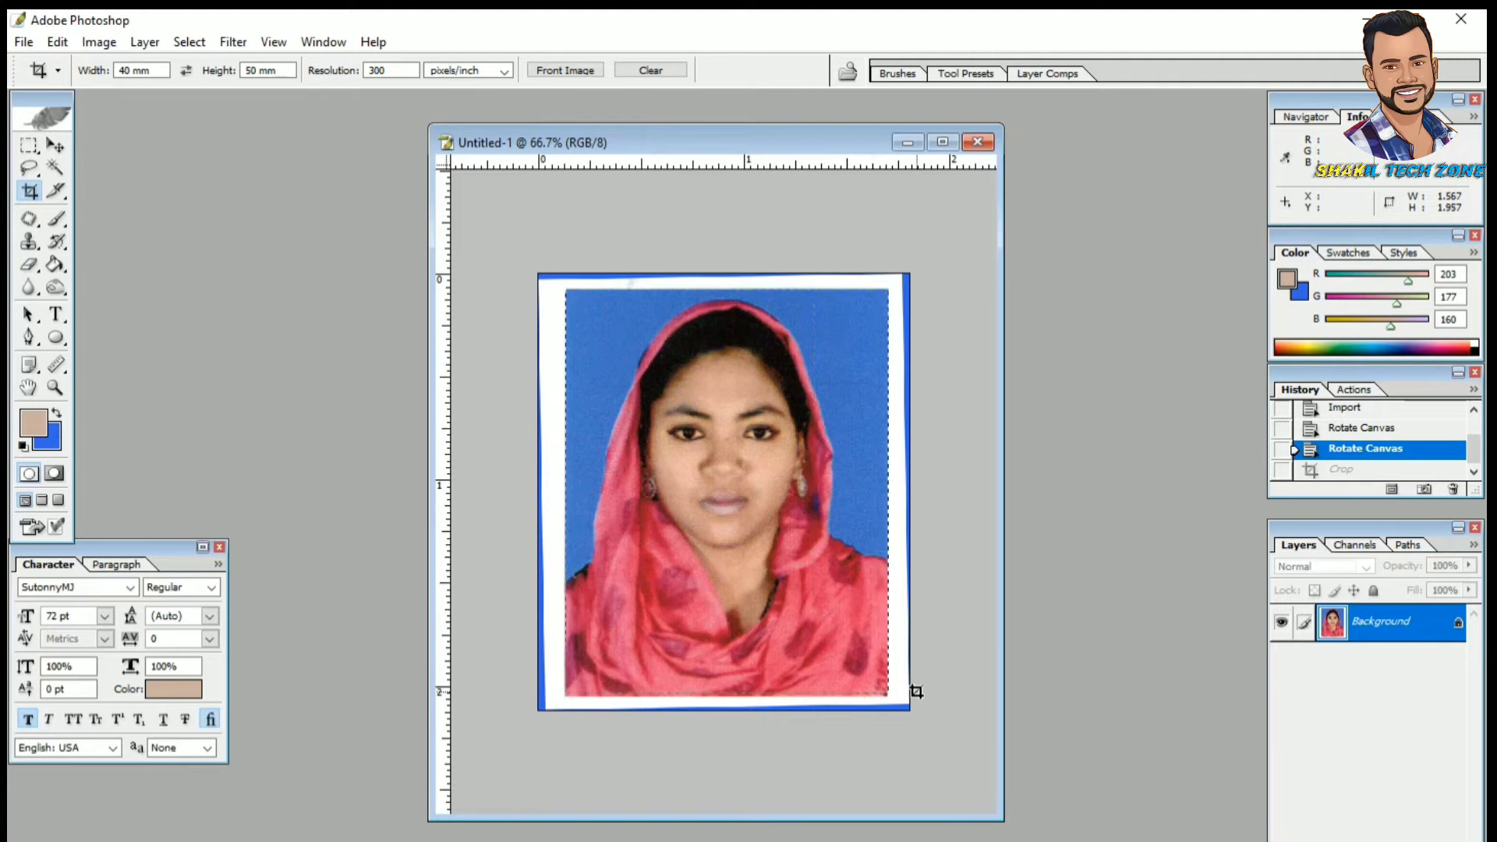
left_click_drag(914, 688, 914, 683)
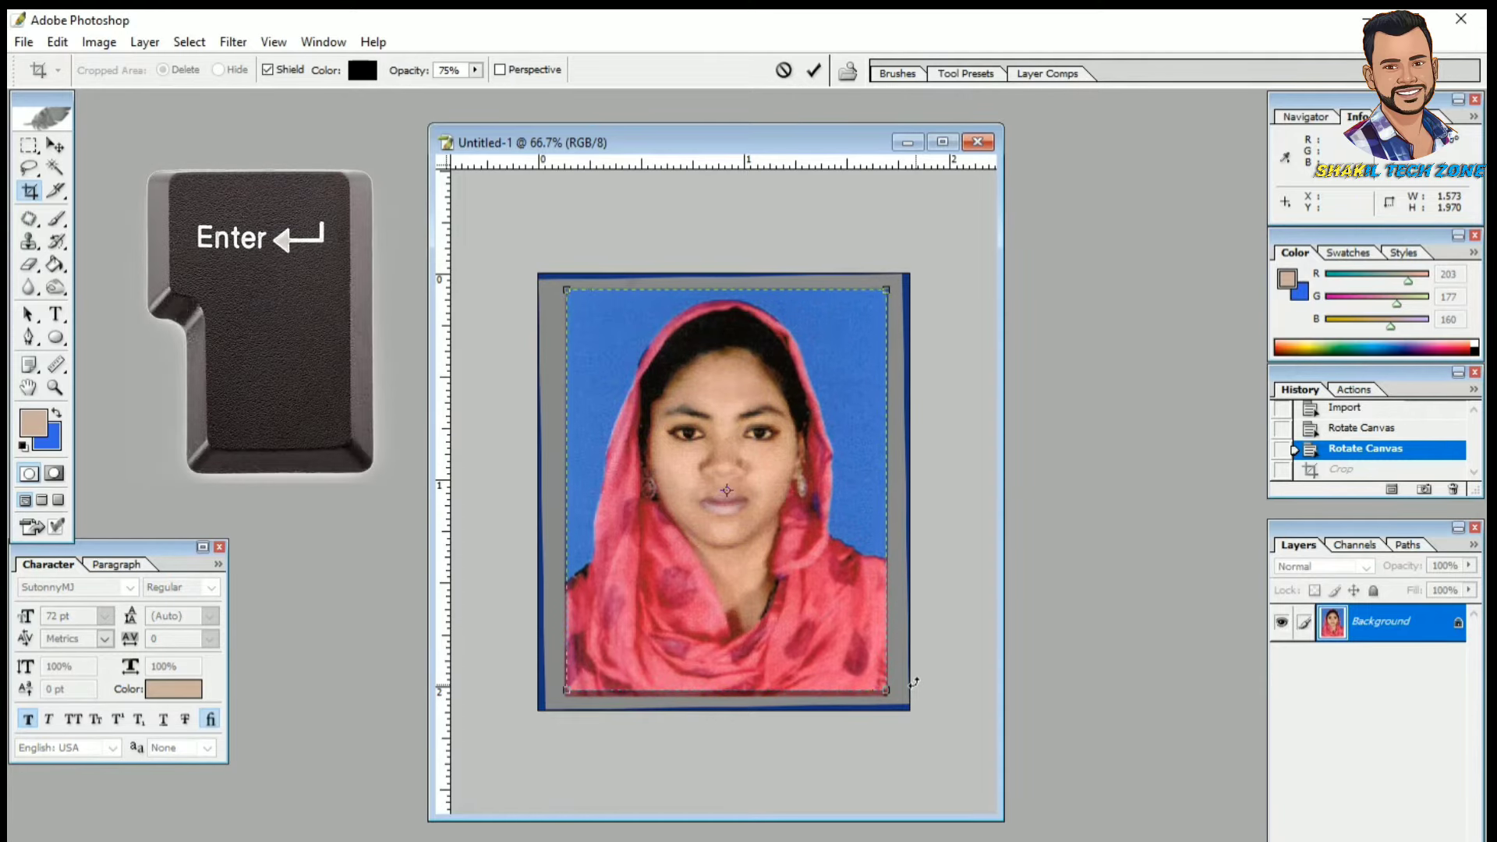
key("Return")
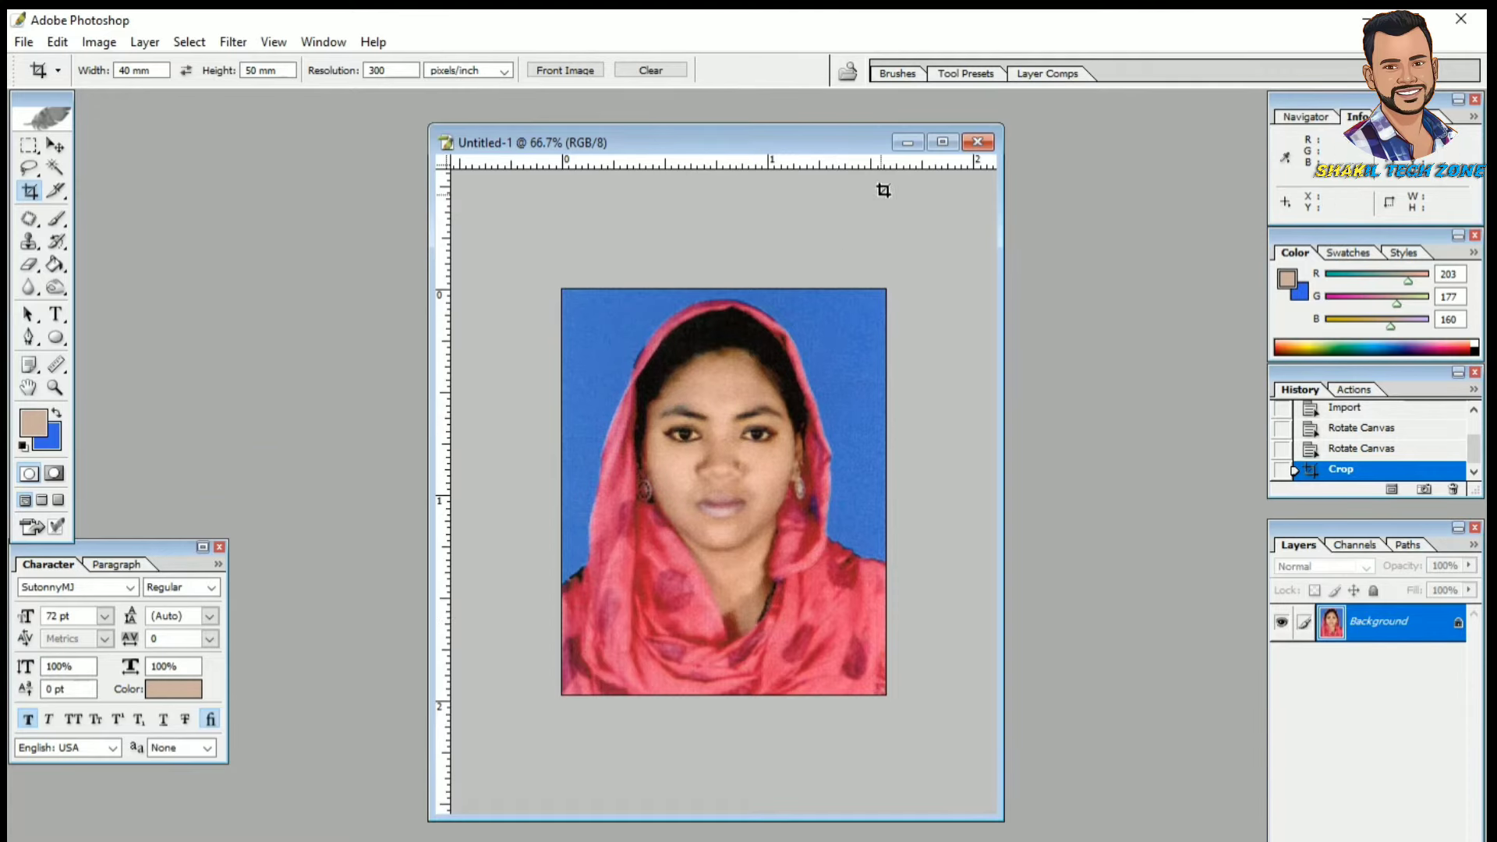
left_click(942, 142)
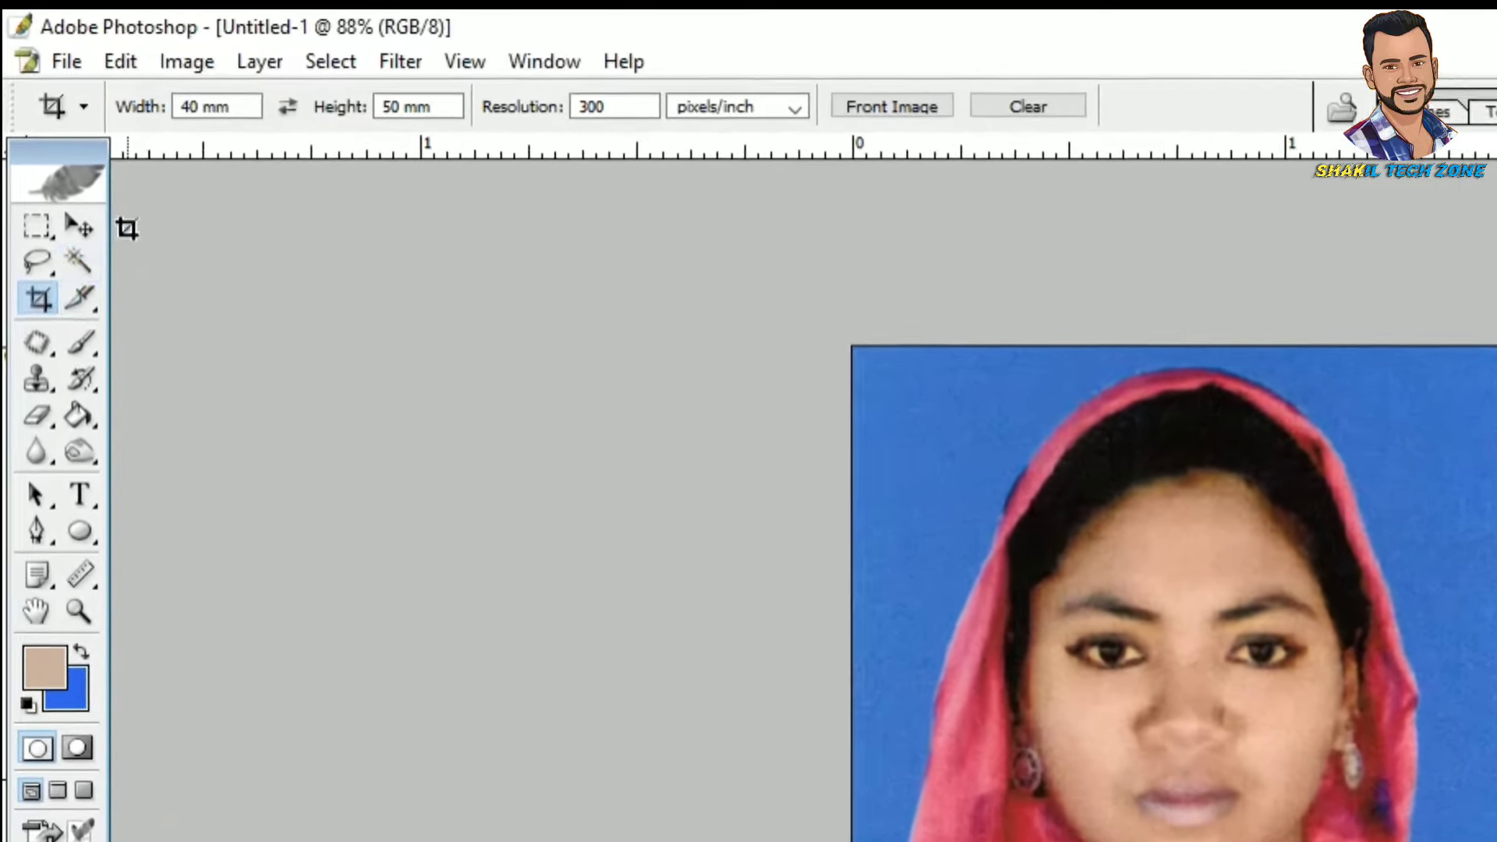
- Magic Wand-select the blue background around the head, adding the missed specks
left_click(60, 166)
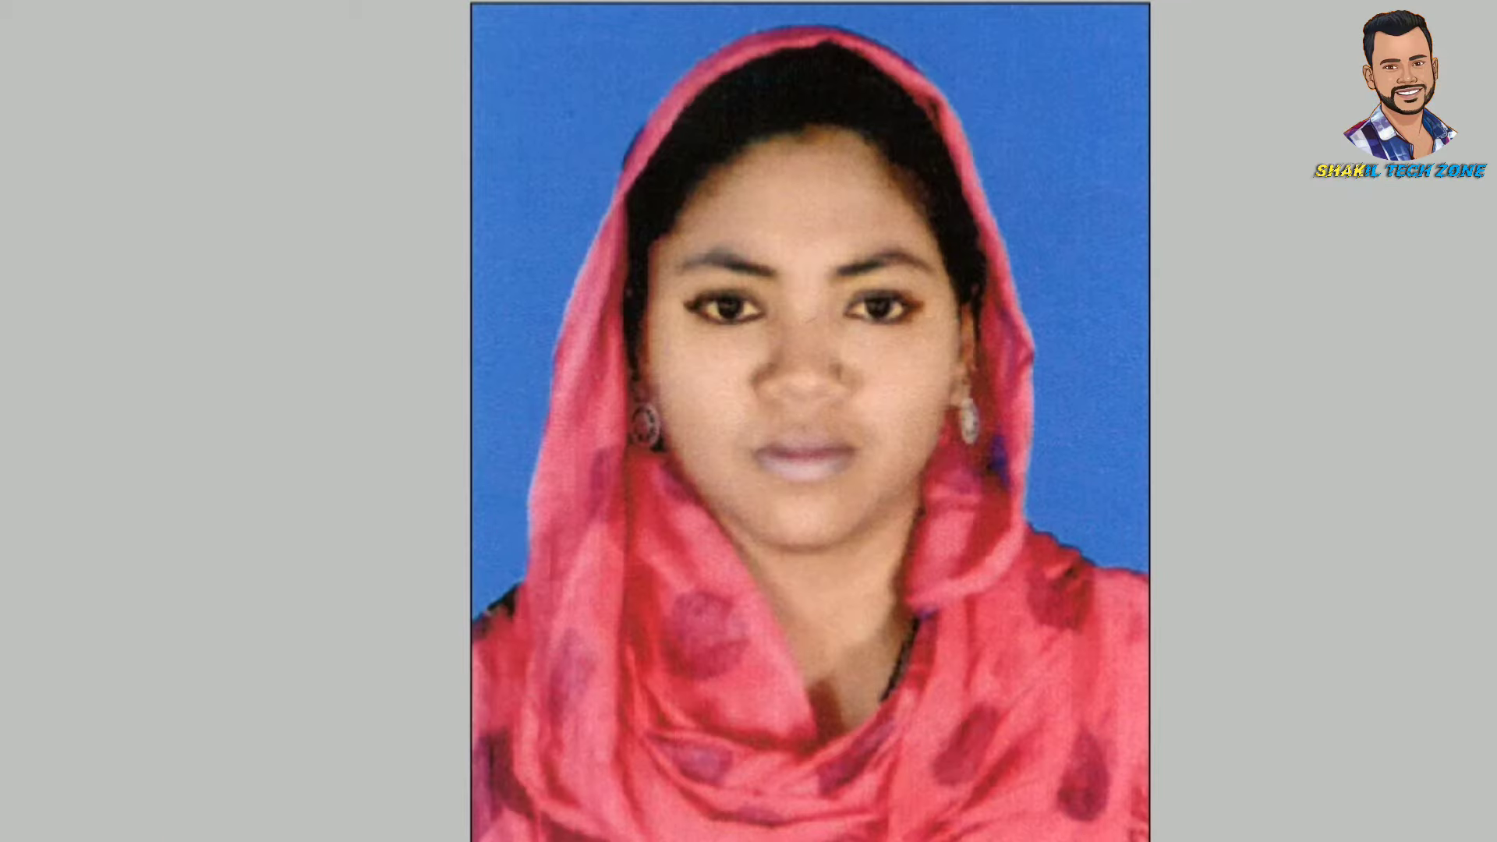
left_click(559, 69)
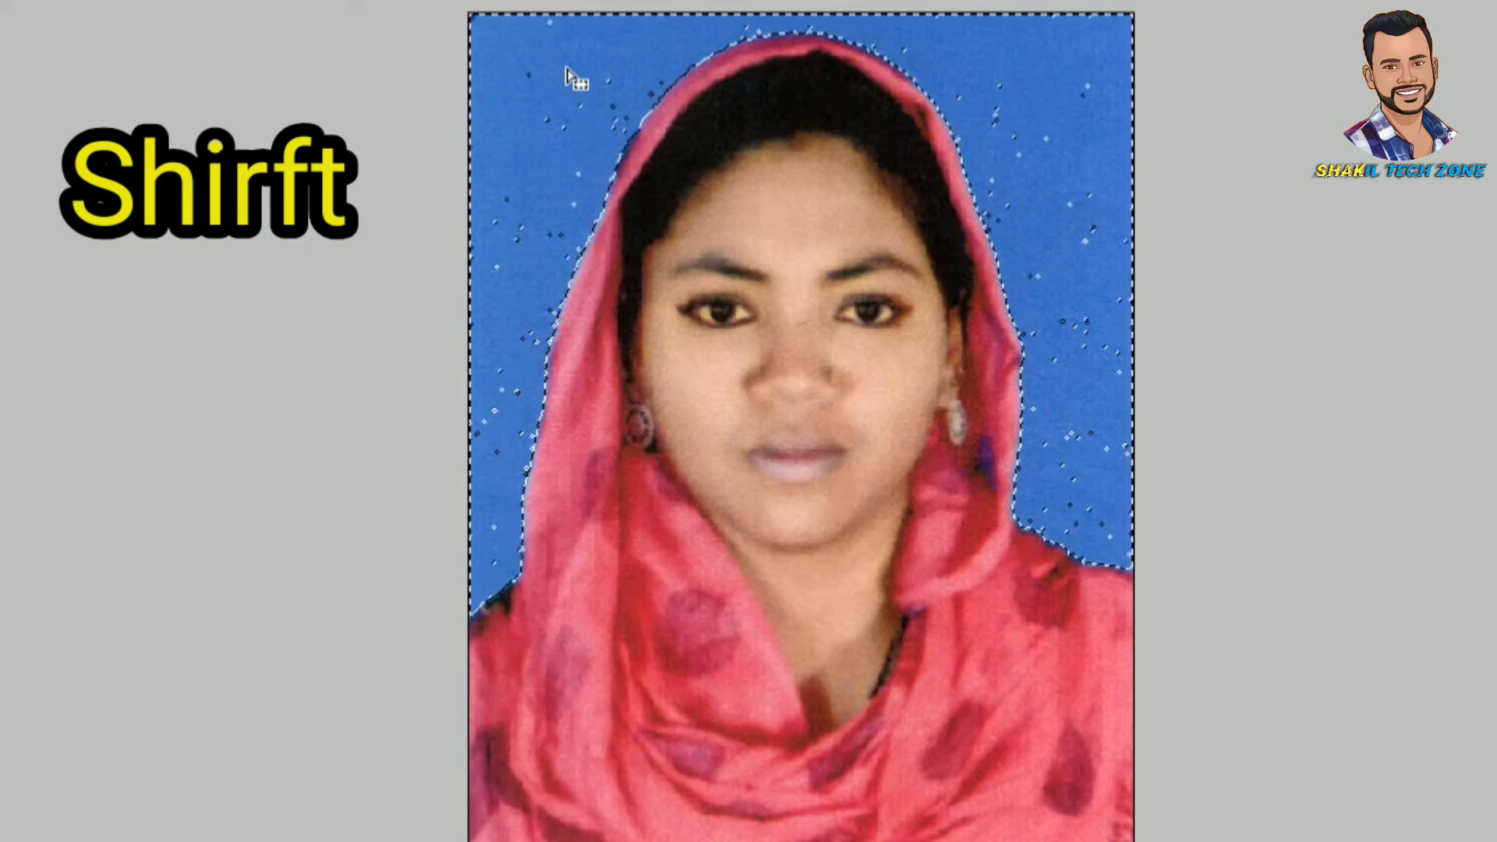
left_click(566, 69, "shift")
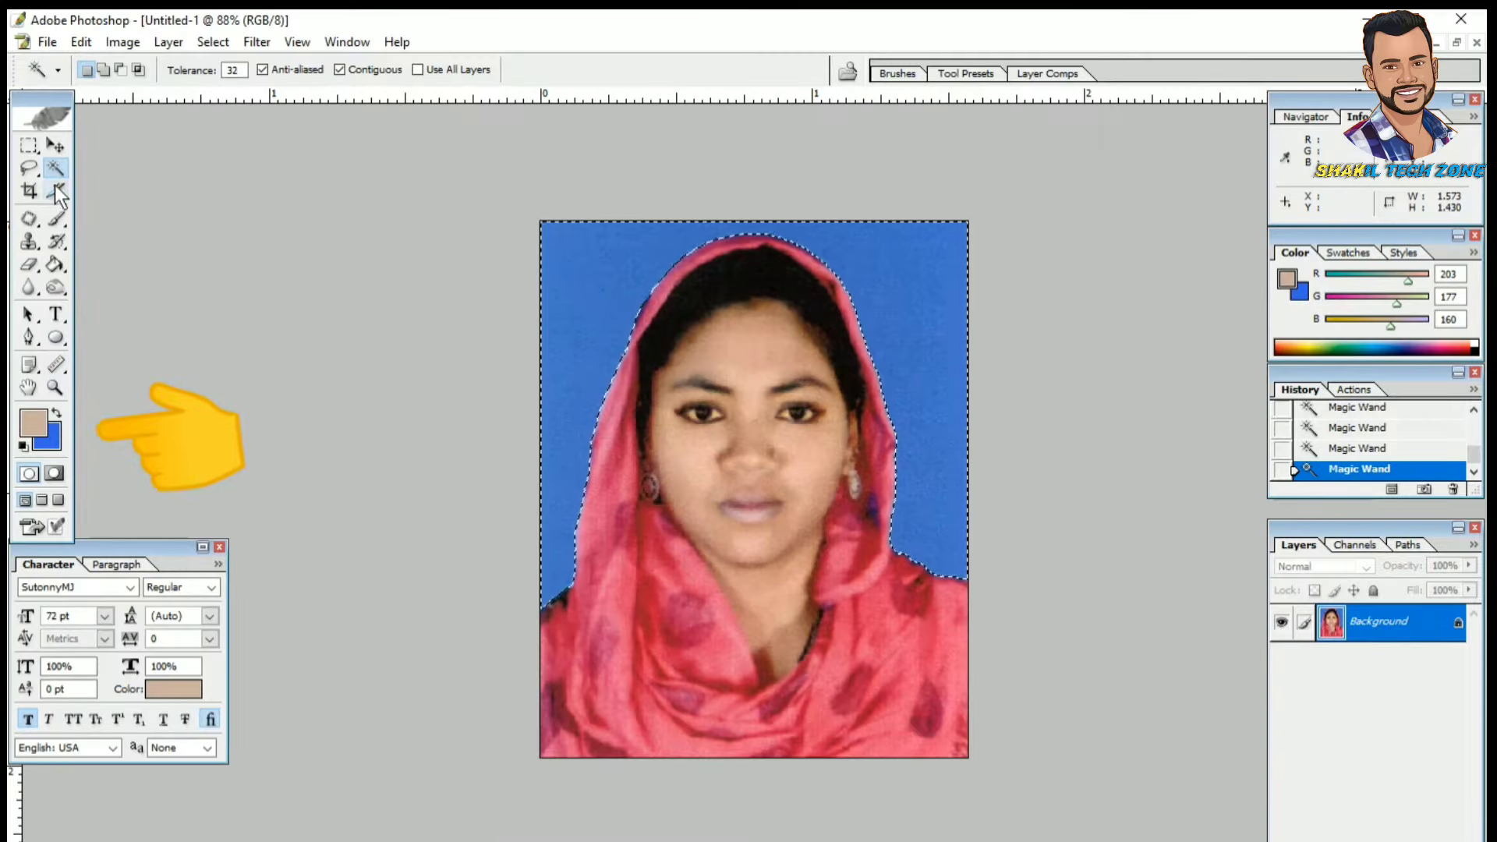
left_click(56, 364)
- Set the background colour to 4276FA, fill the selected backdrop with it, and deselect
left_click(50, 441)
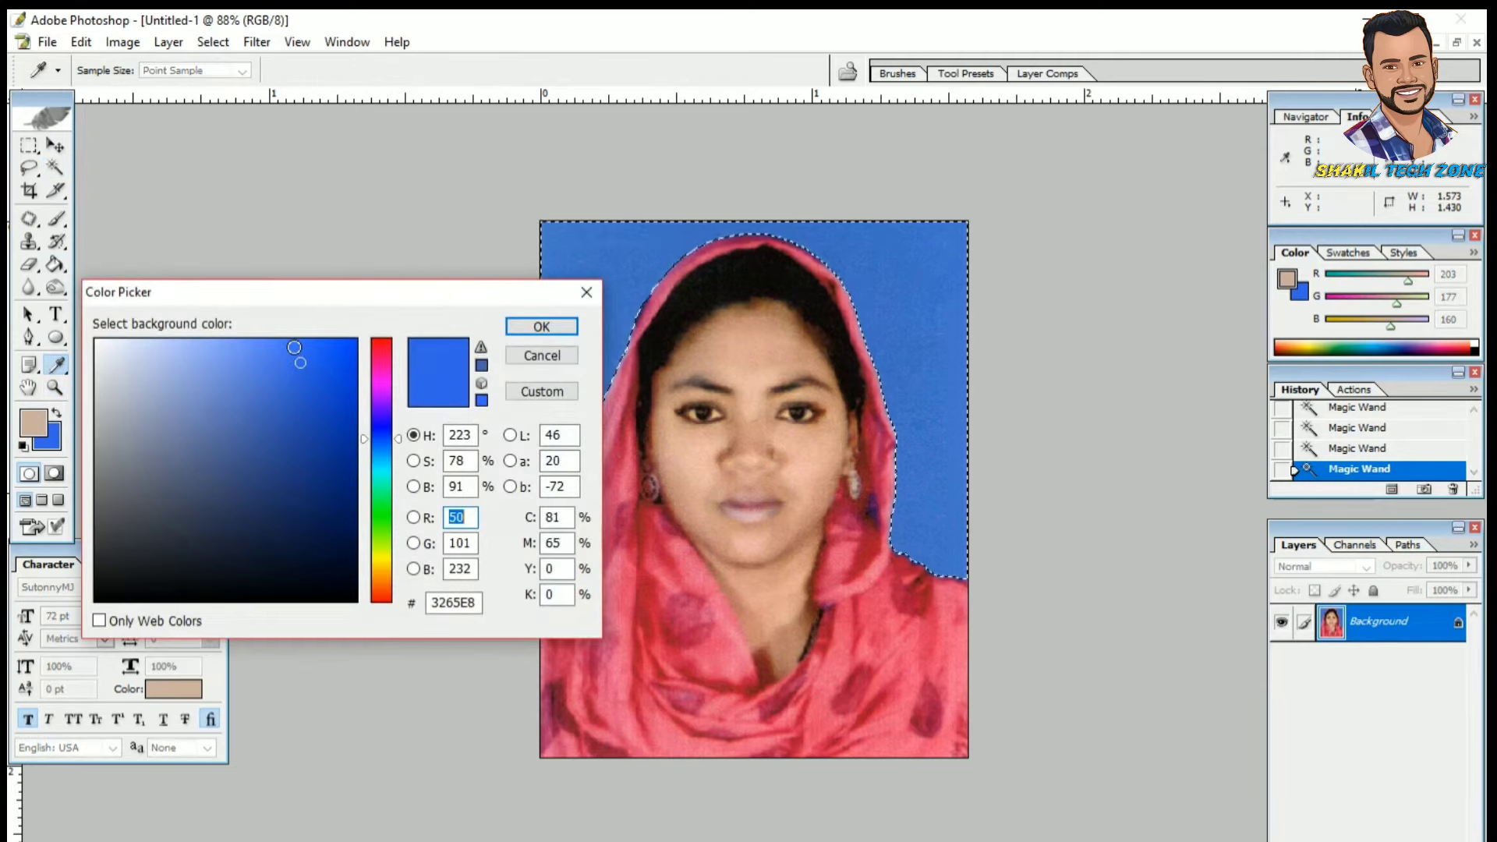
left_click(294, 347)
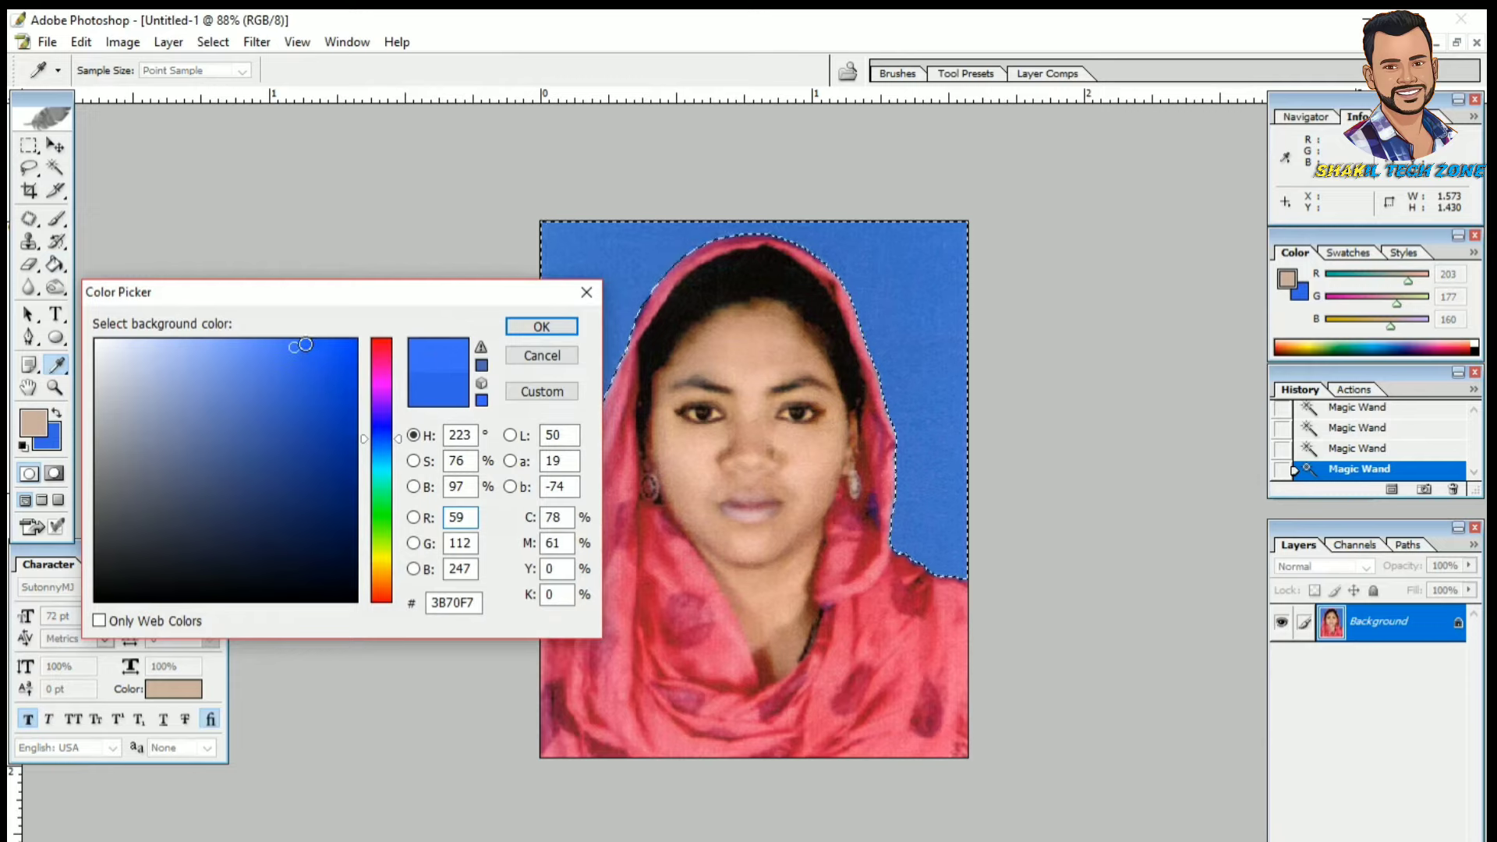
left_click(288, 344)
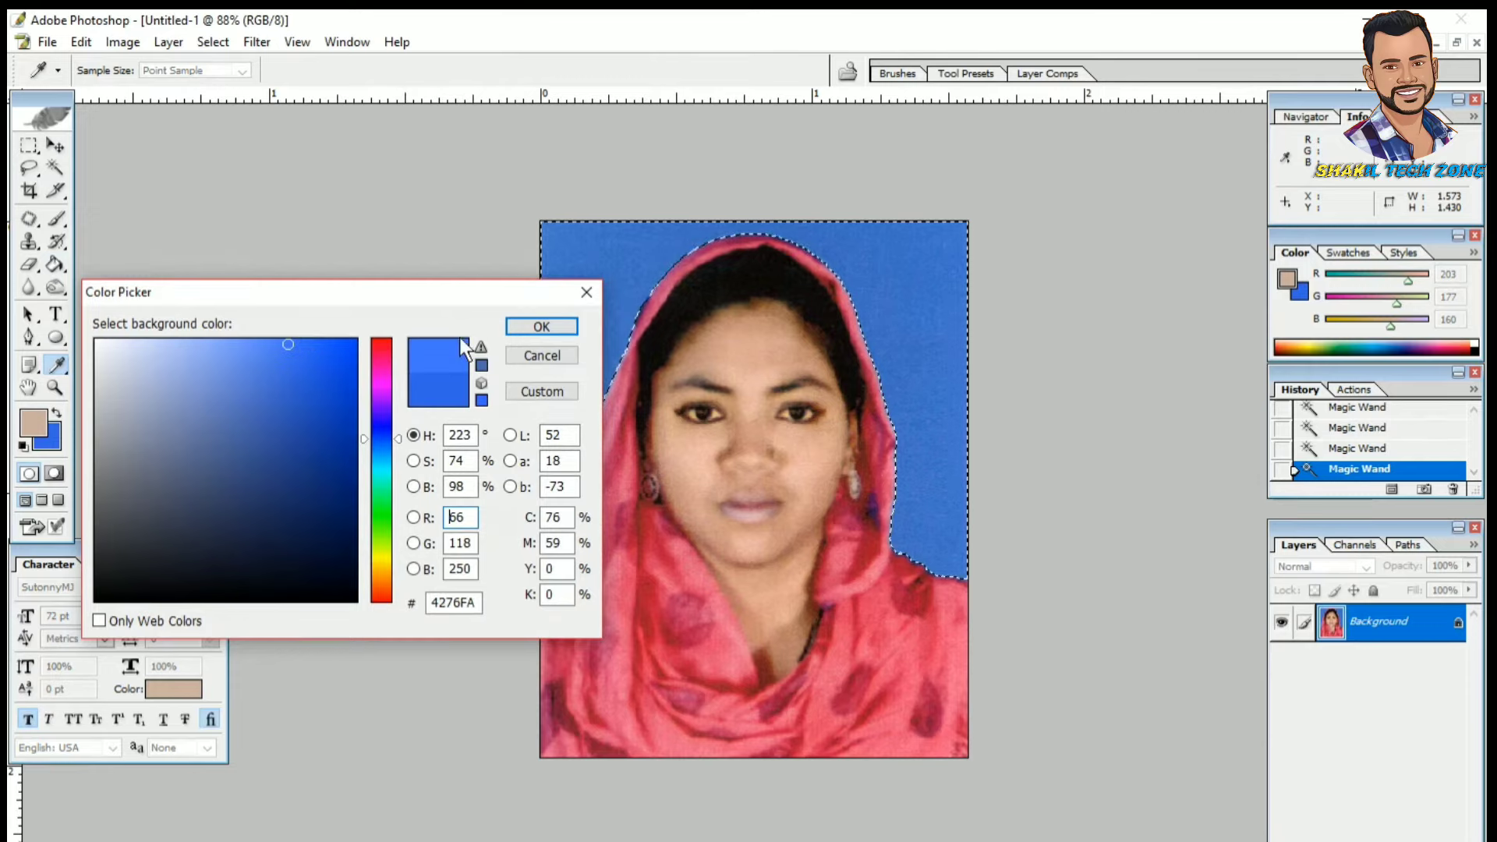
left_click(522, 331)
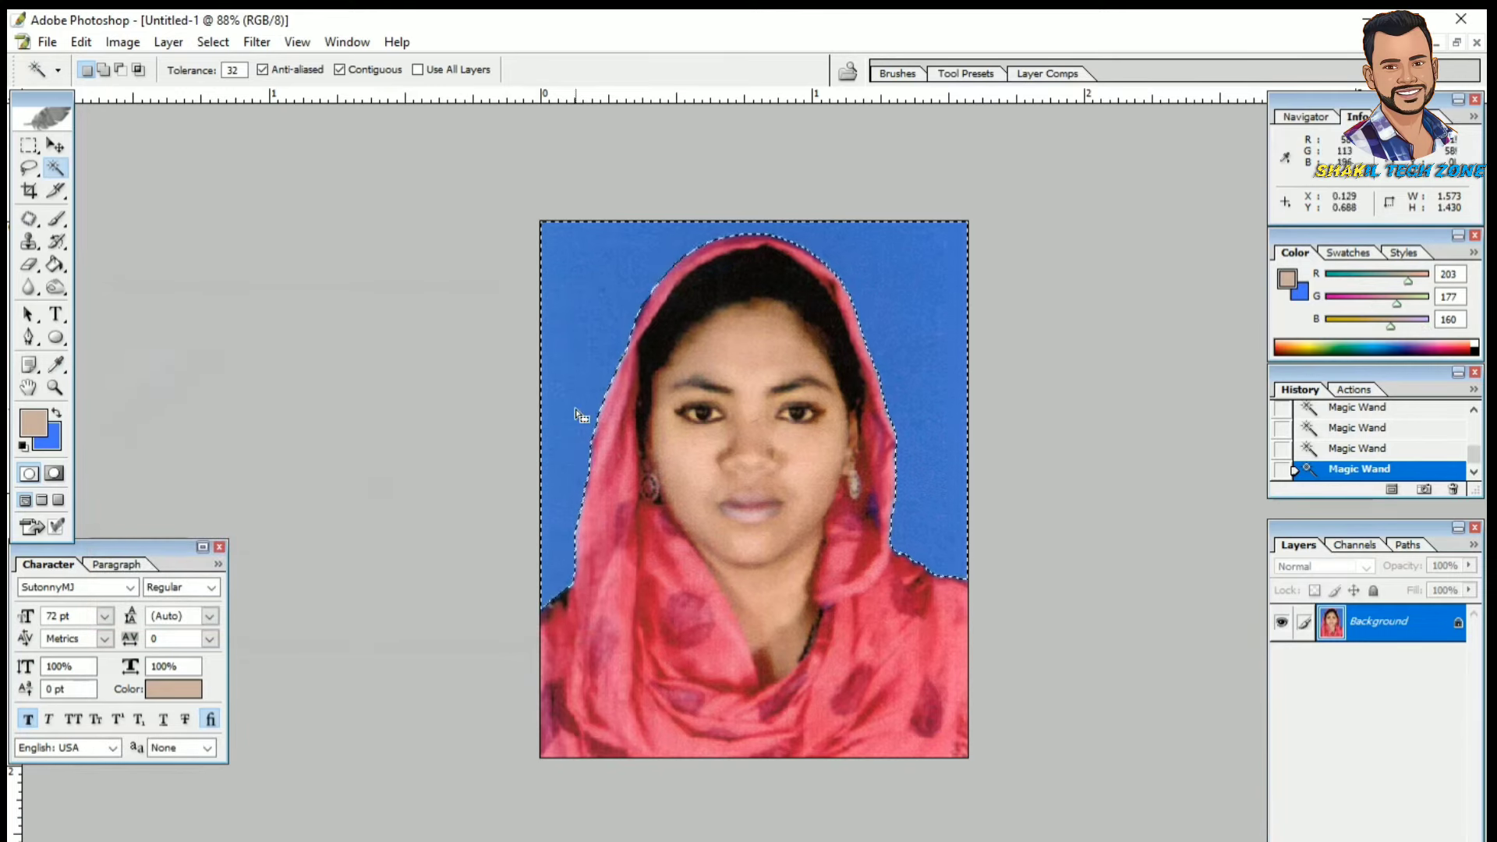
key("ctrl+BackSpace")
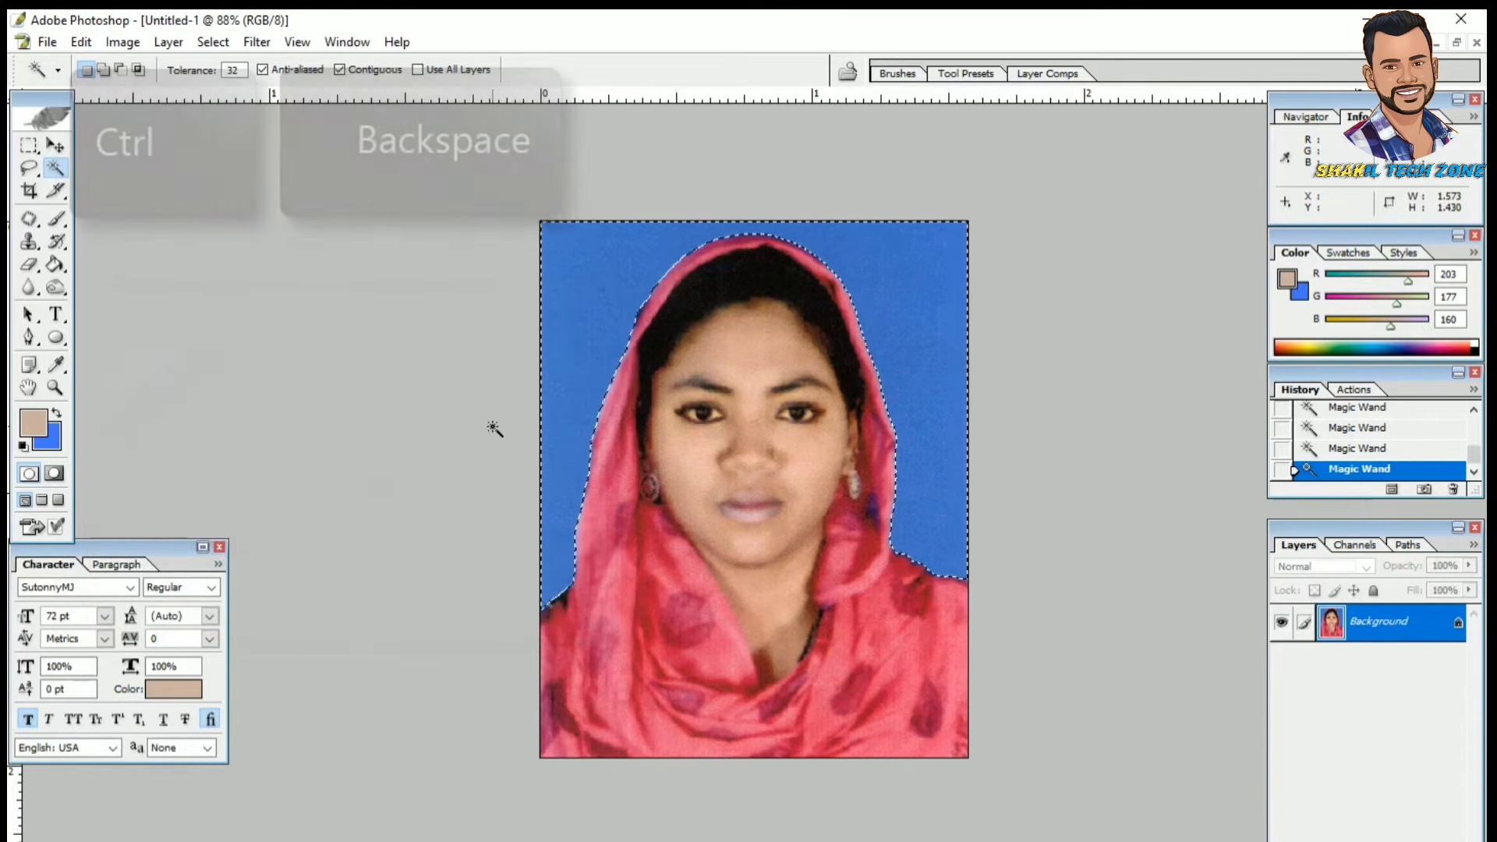
key("ctrl+BackSpace")
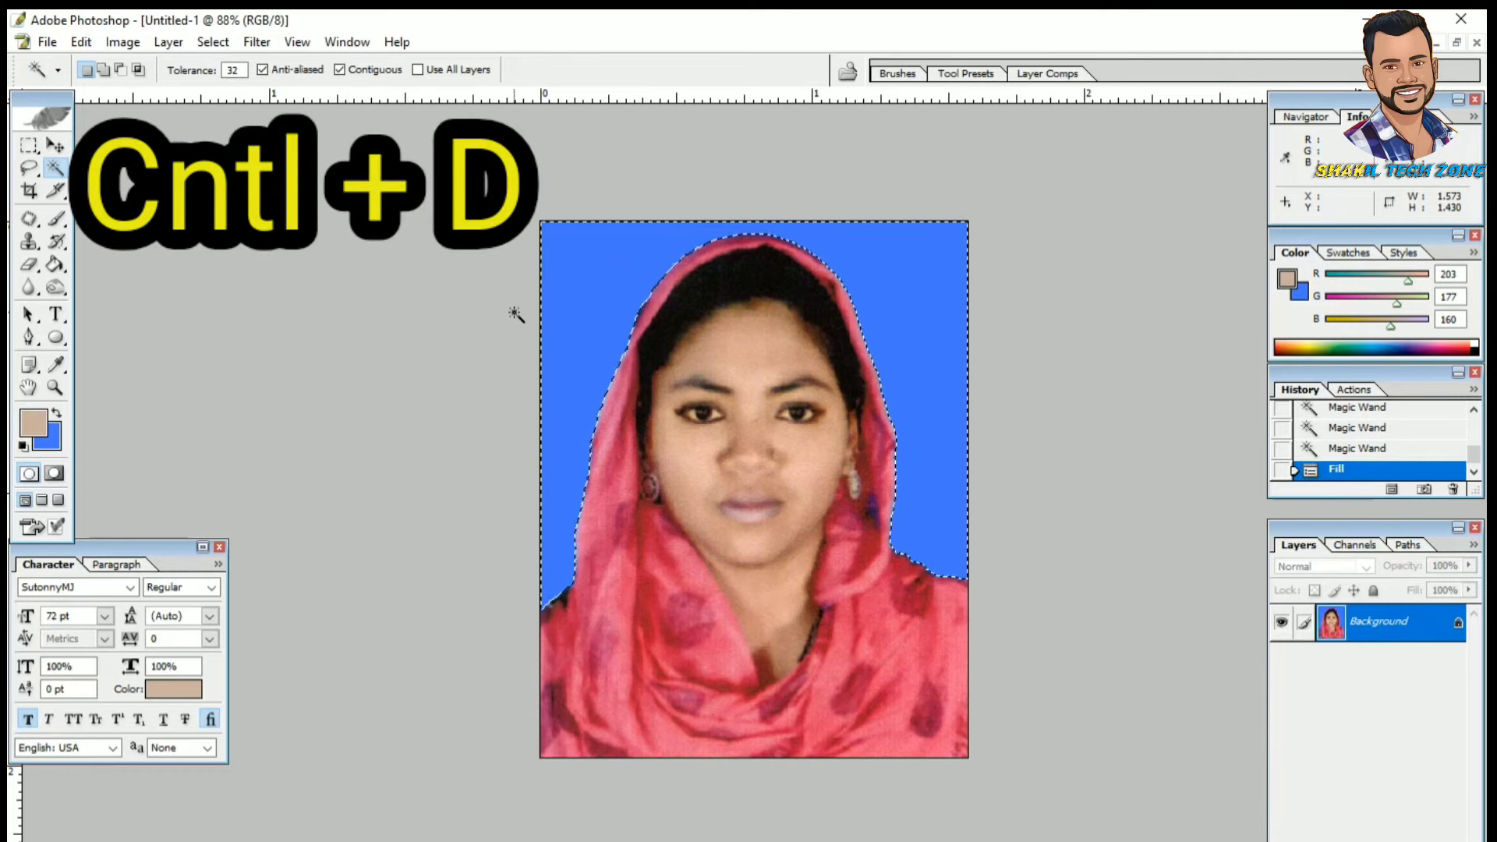
key("ctrl+d")
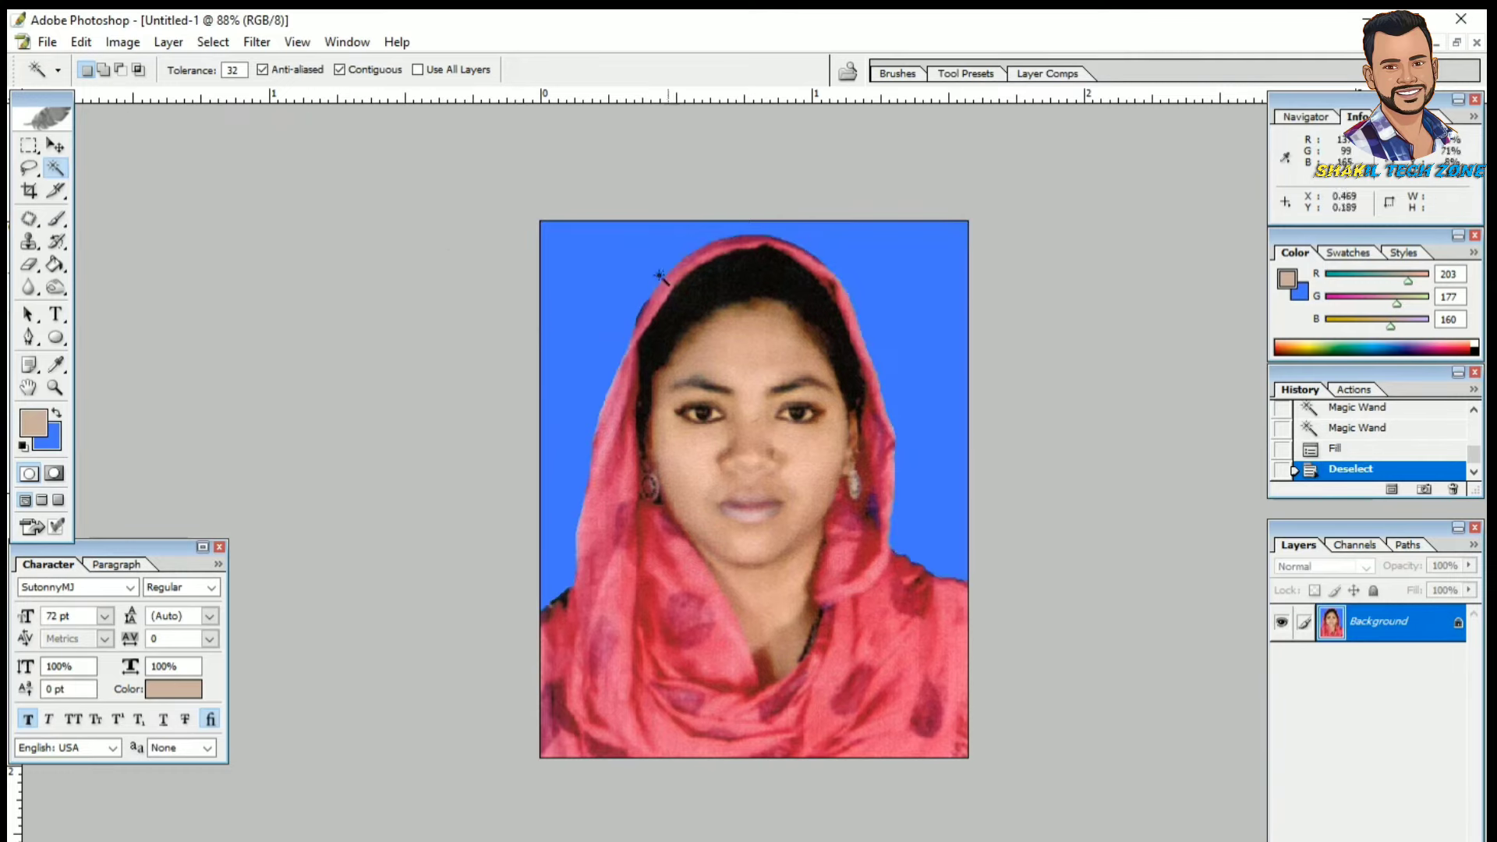
key("ctrl+0")
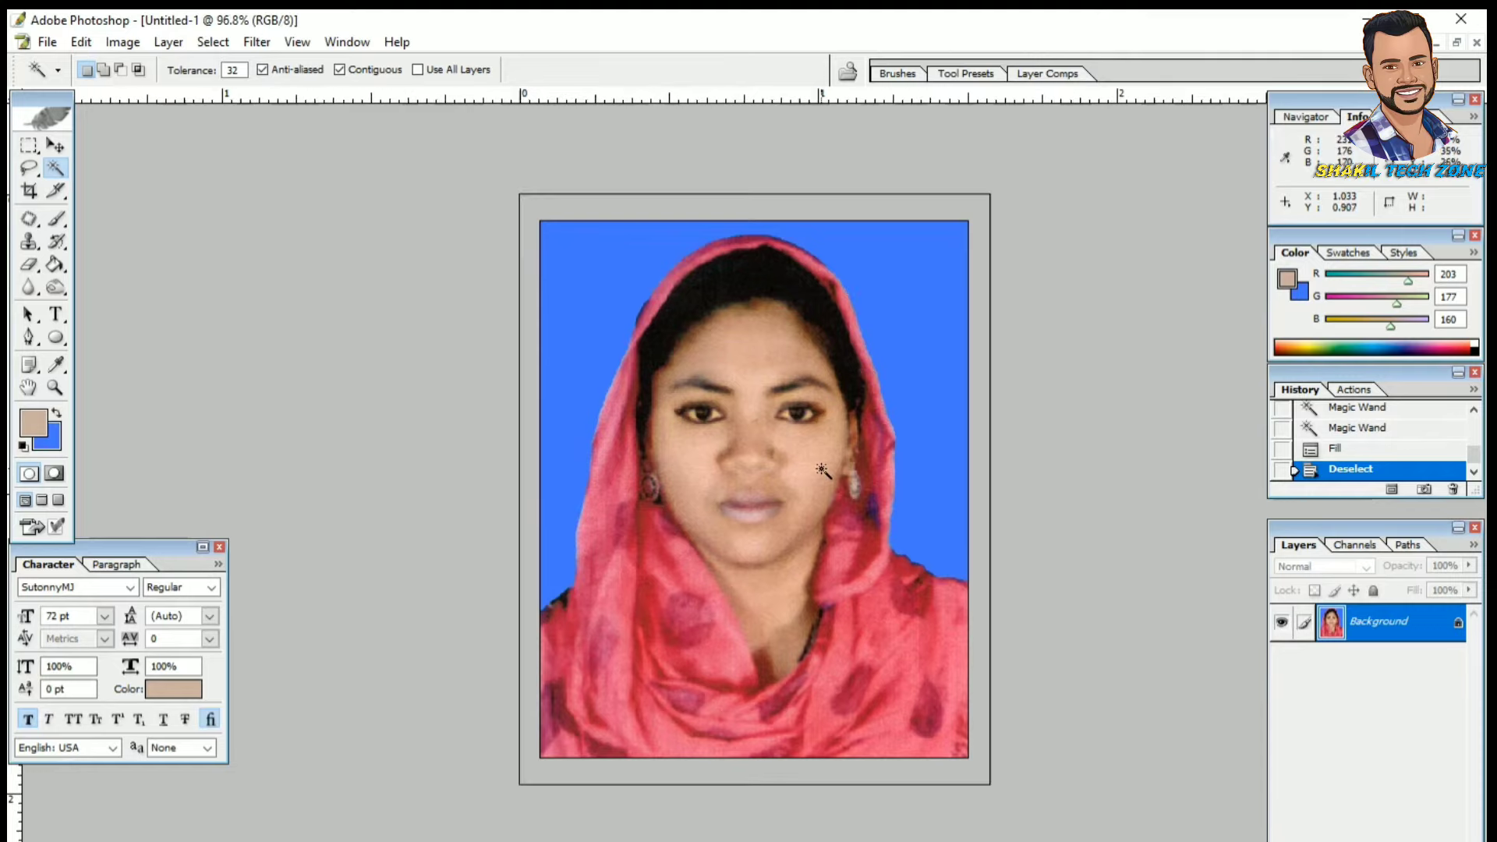
scroll(823, 477, "down", 2)
scroll(818, 460, "down", 1)
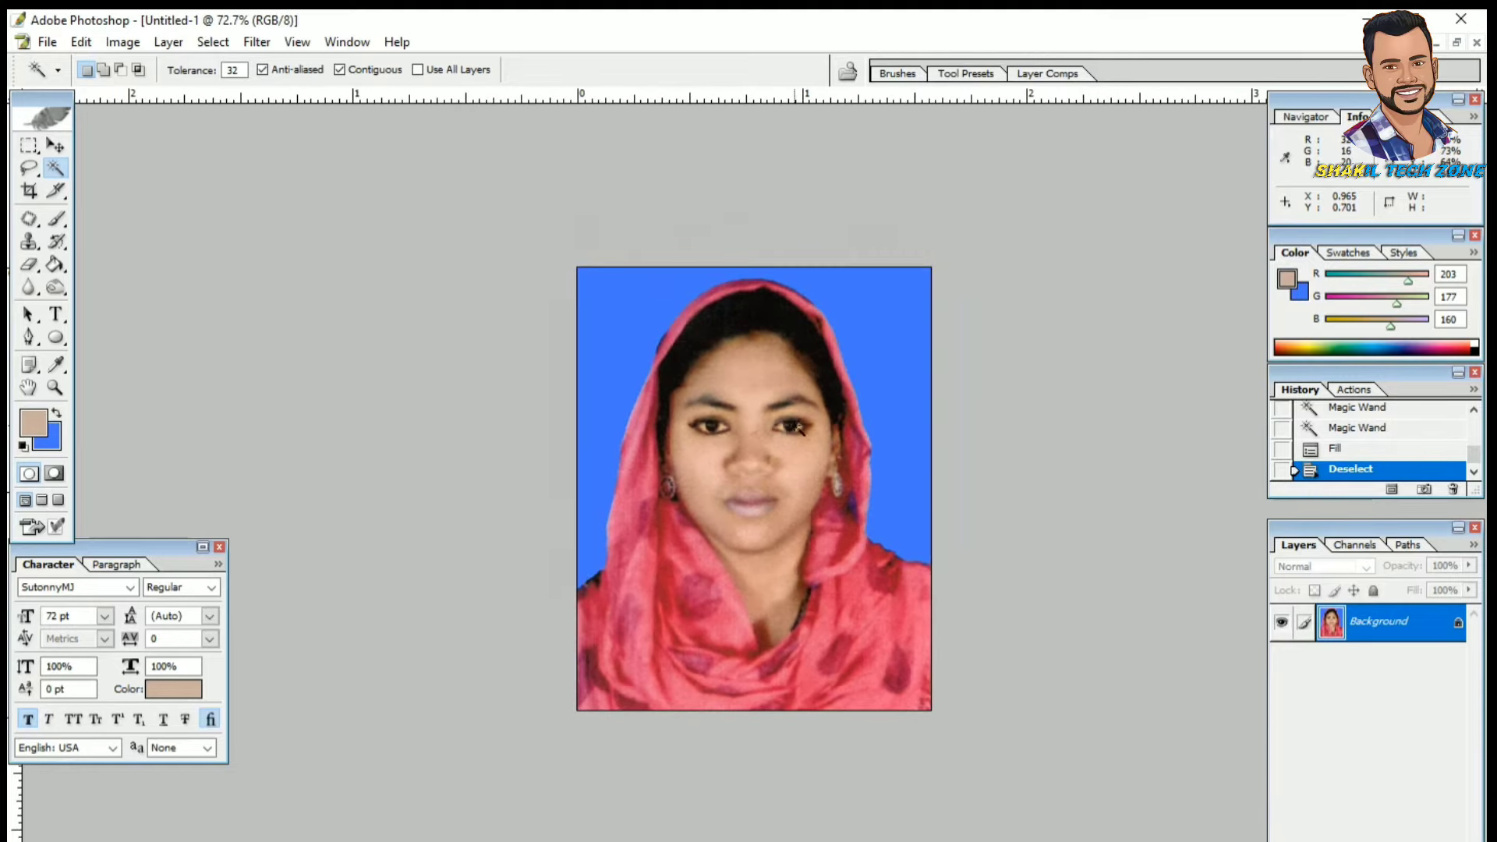
scroll(815, 444, "up", 2)
scroll(809, 431, "down", 2)
scroll(807, 430, "down", 1)
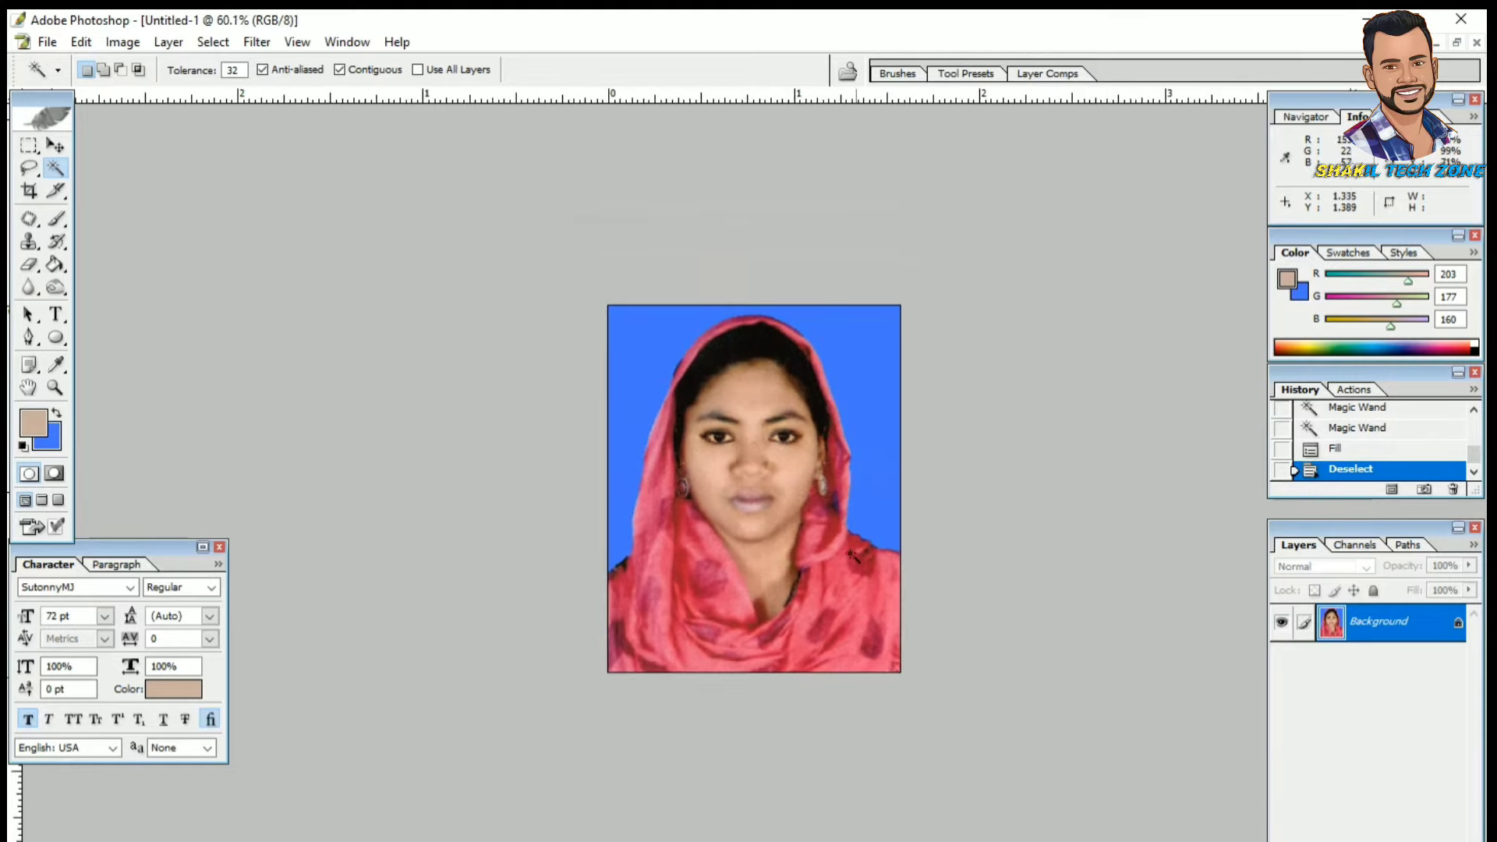
scroll(842, 594, "up", 3)
scroll(845, 562, "down", 2)
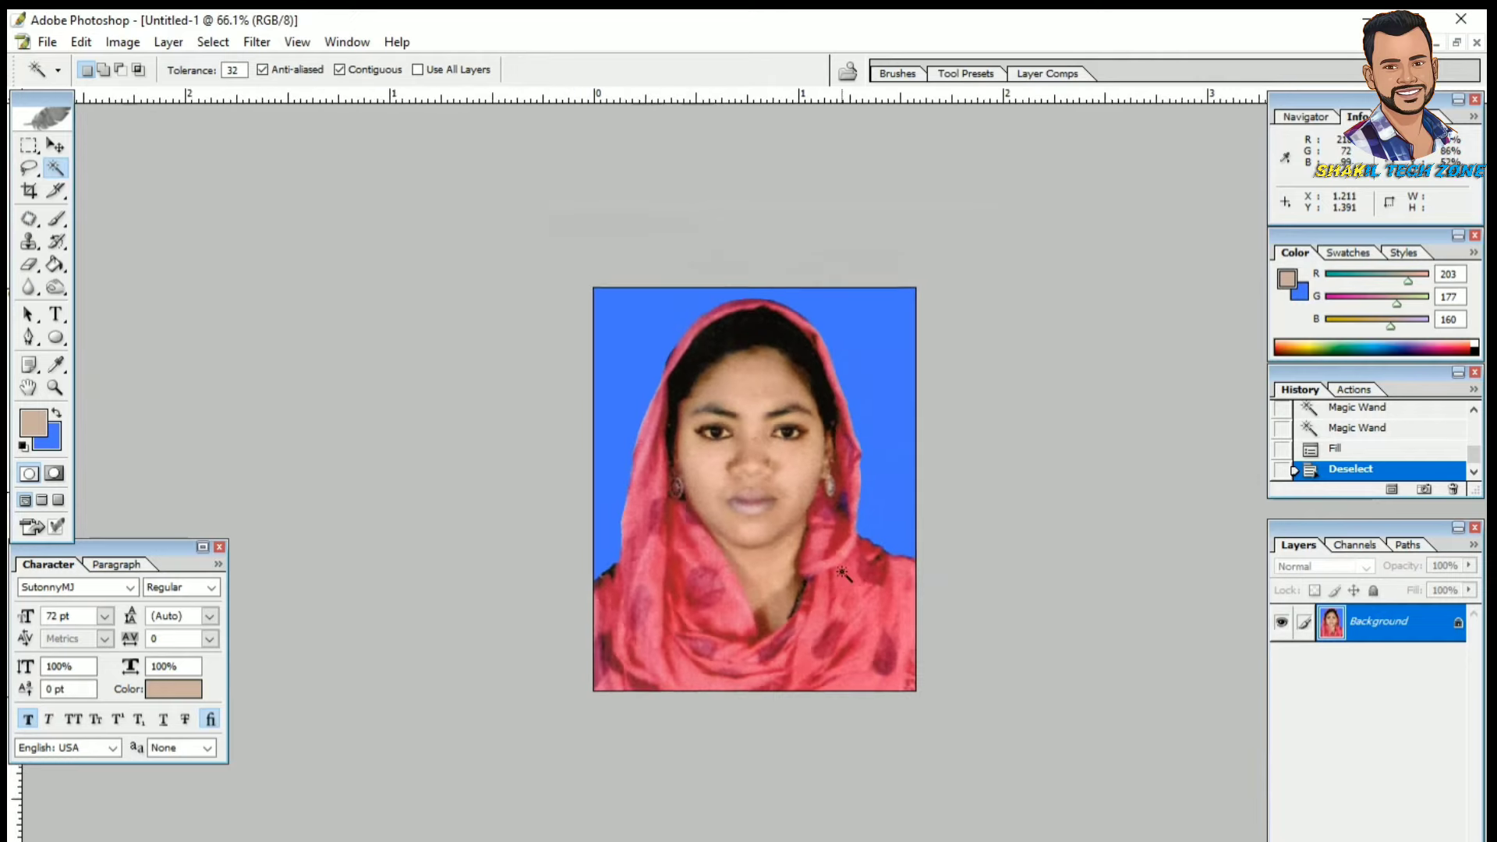
scroll(846, 538, "down", 2)
scroll(780, 460, "up", 1)
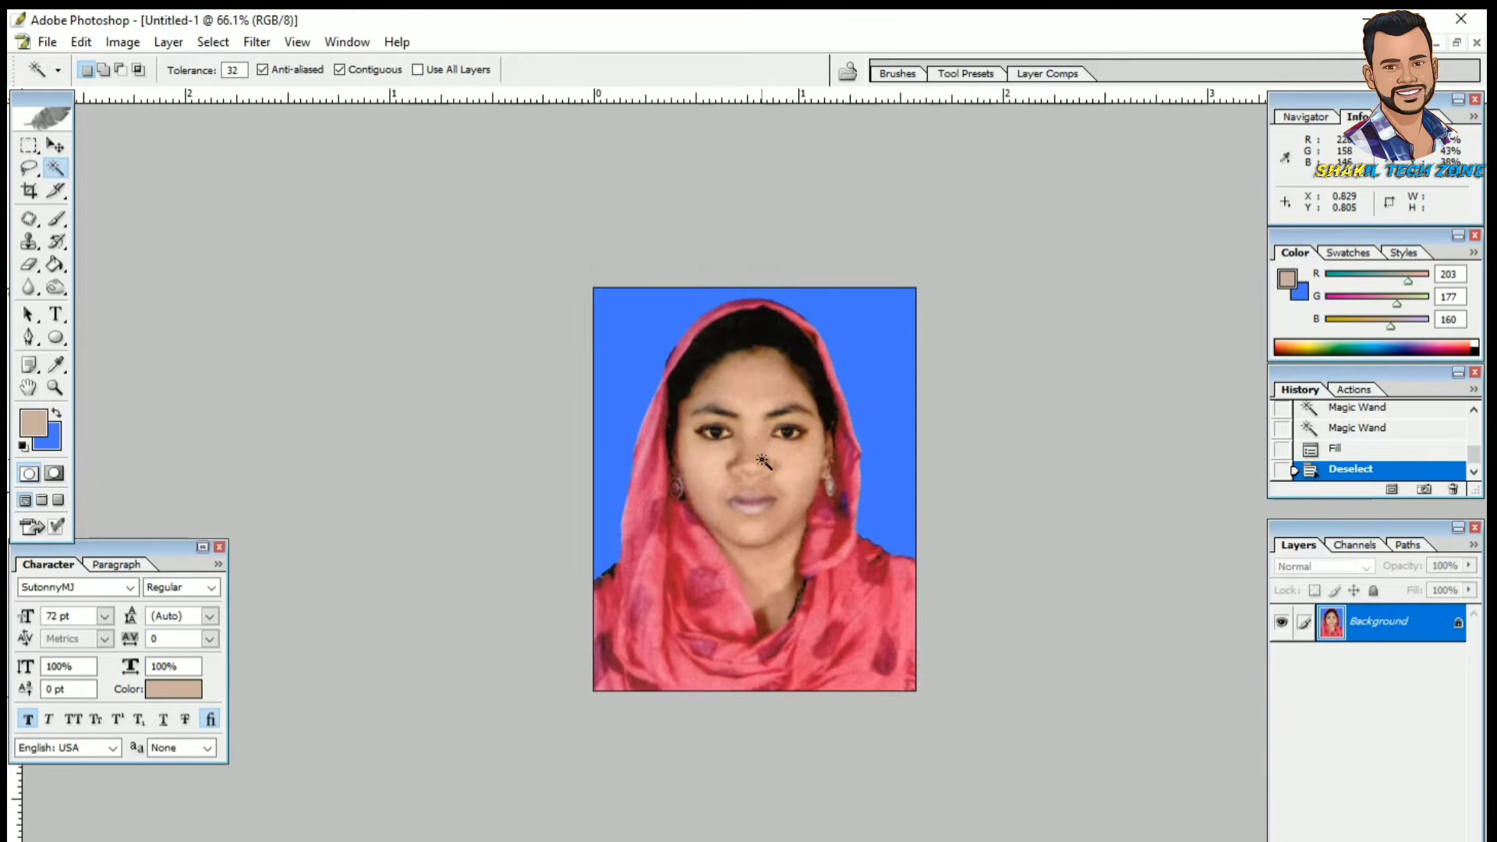
scroll(639, 343, "up", 1)
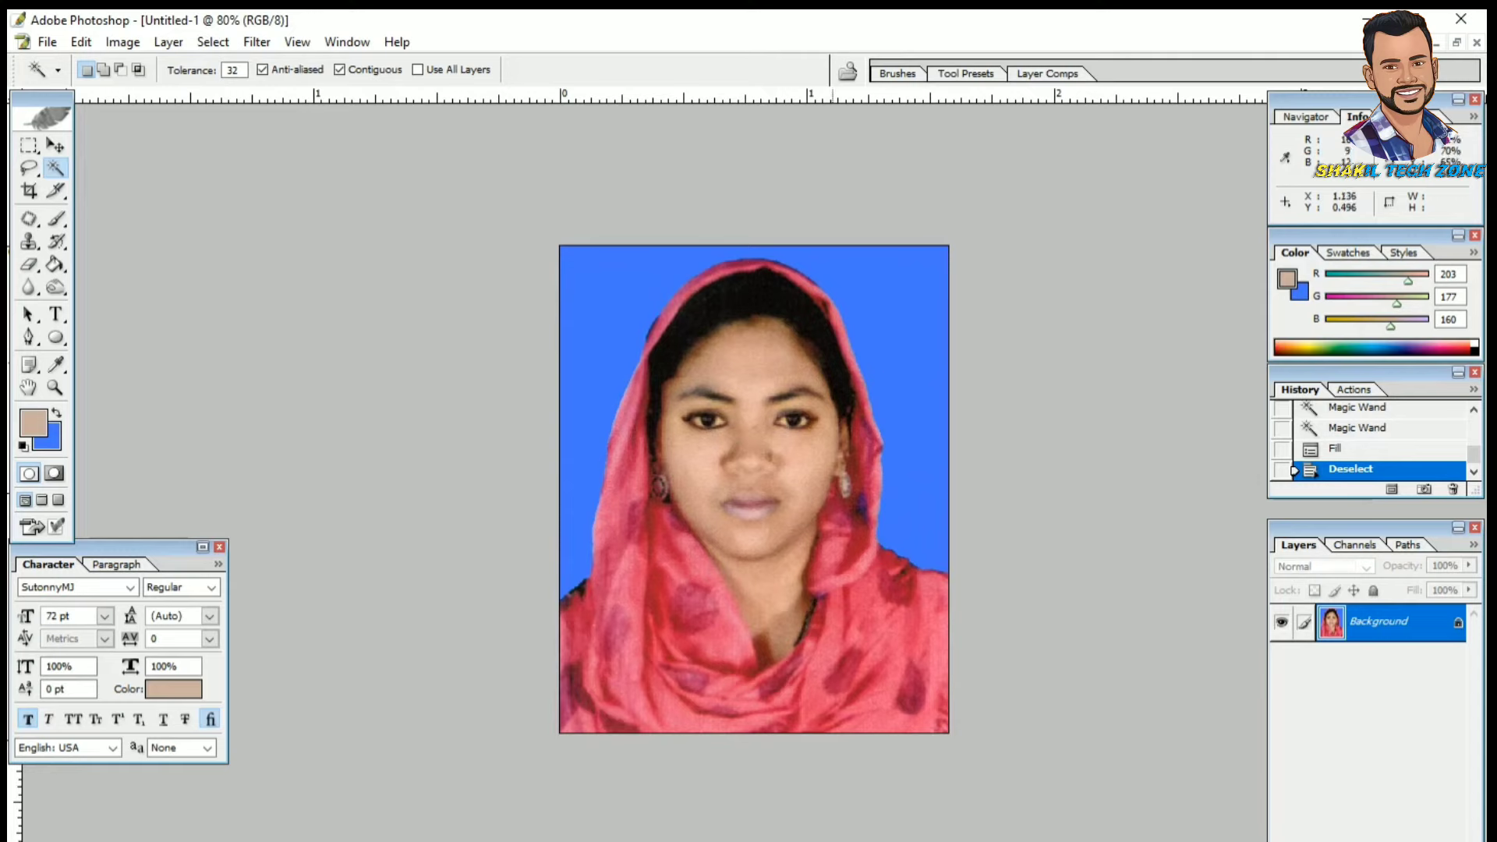
left_click(60, 147)
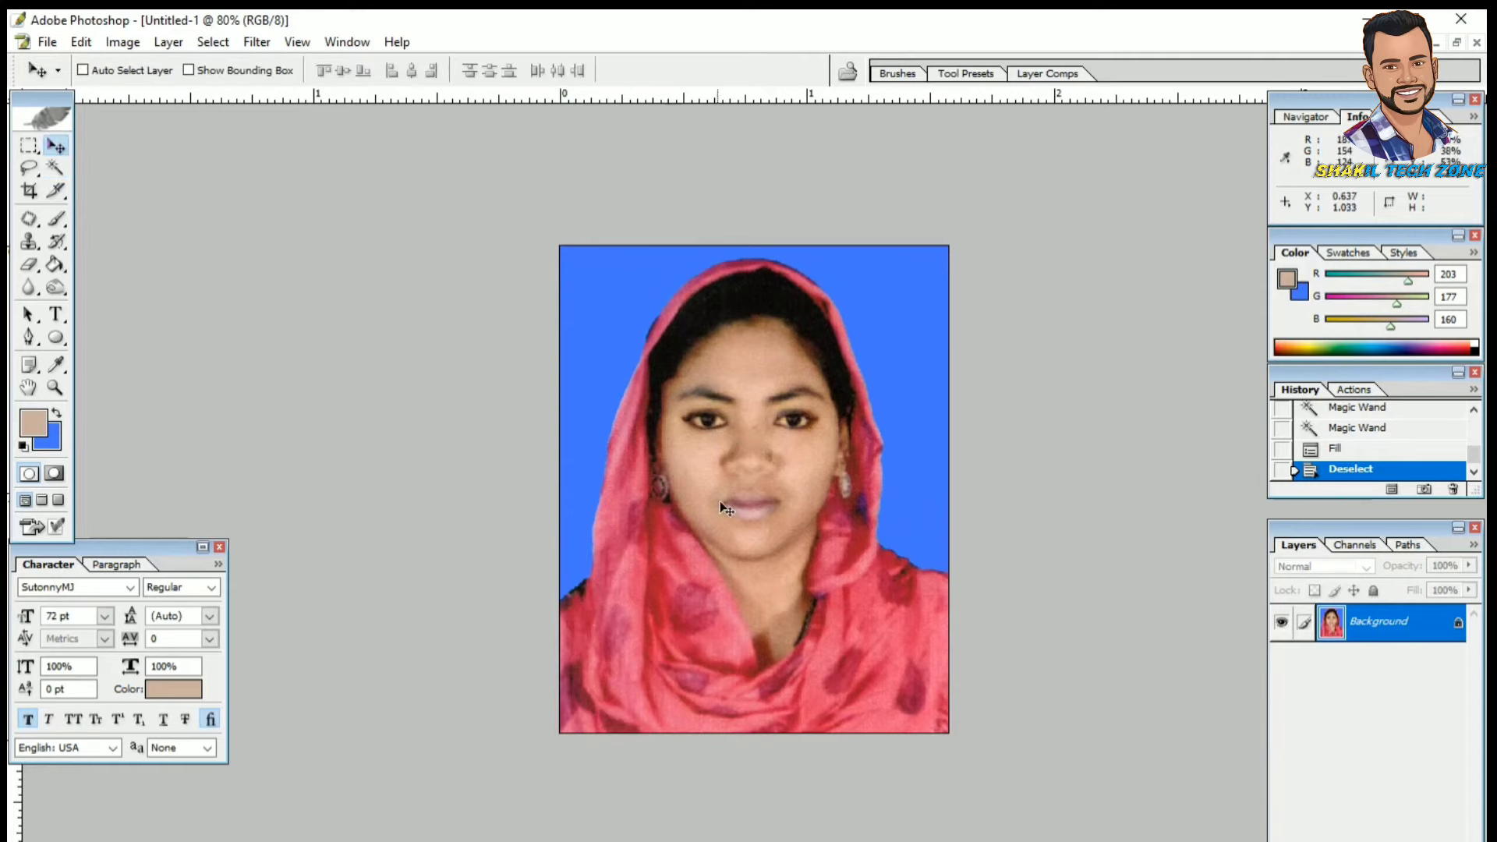
- Float the photo's document window, move it to the right, and open the File menu
left_click(1456, 43)
left_click_drag(831, 141, 1092, 134)
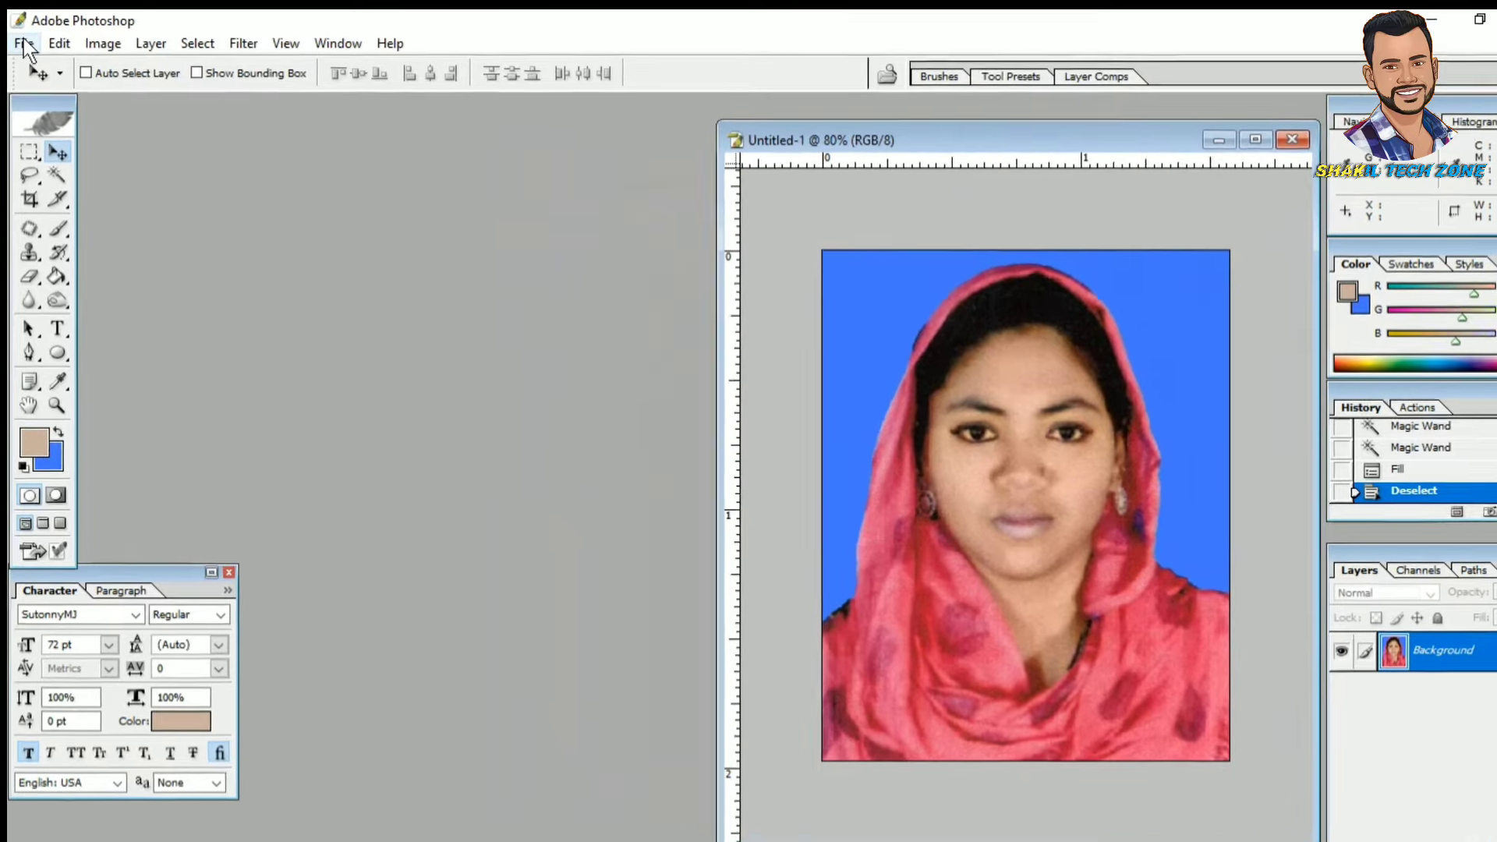
left_click(23, 42)
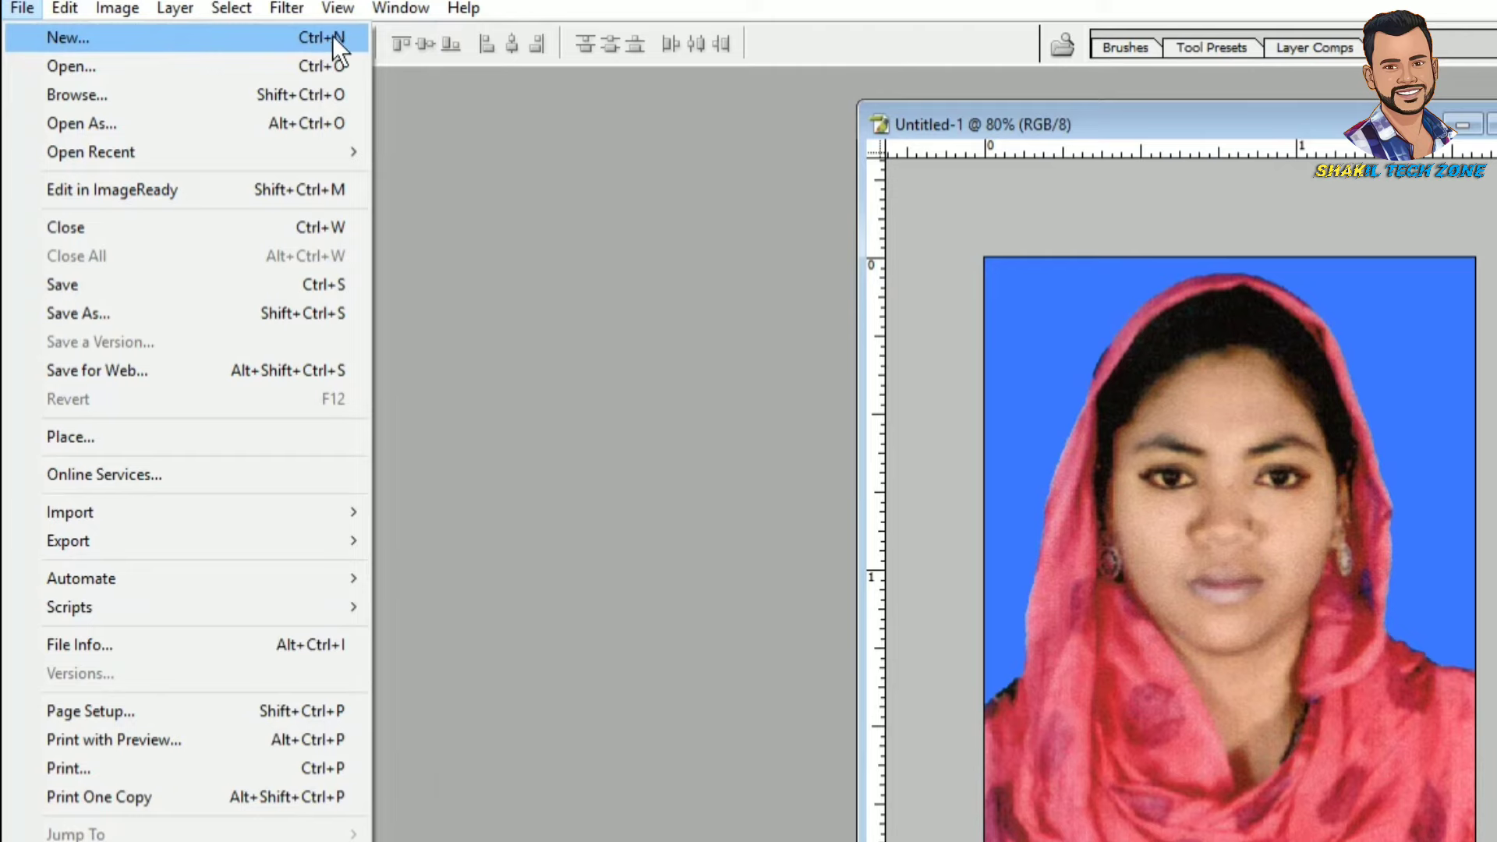
- Create a new document from the A4 preset (210×297 mm, 300 pixels/inch)
left_click(351, 148)
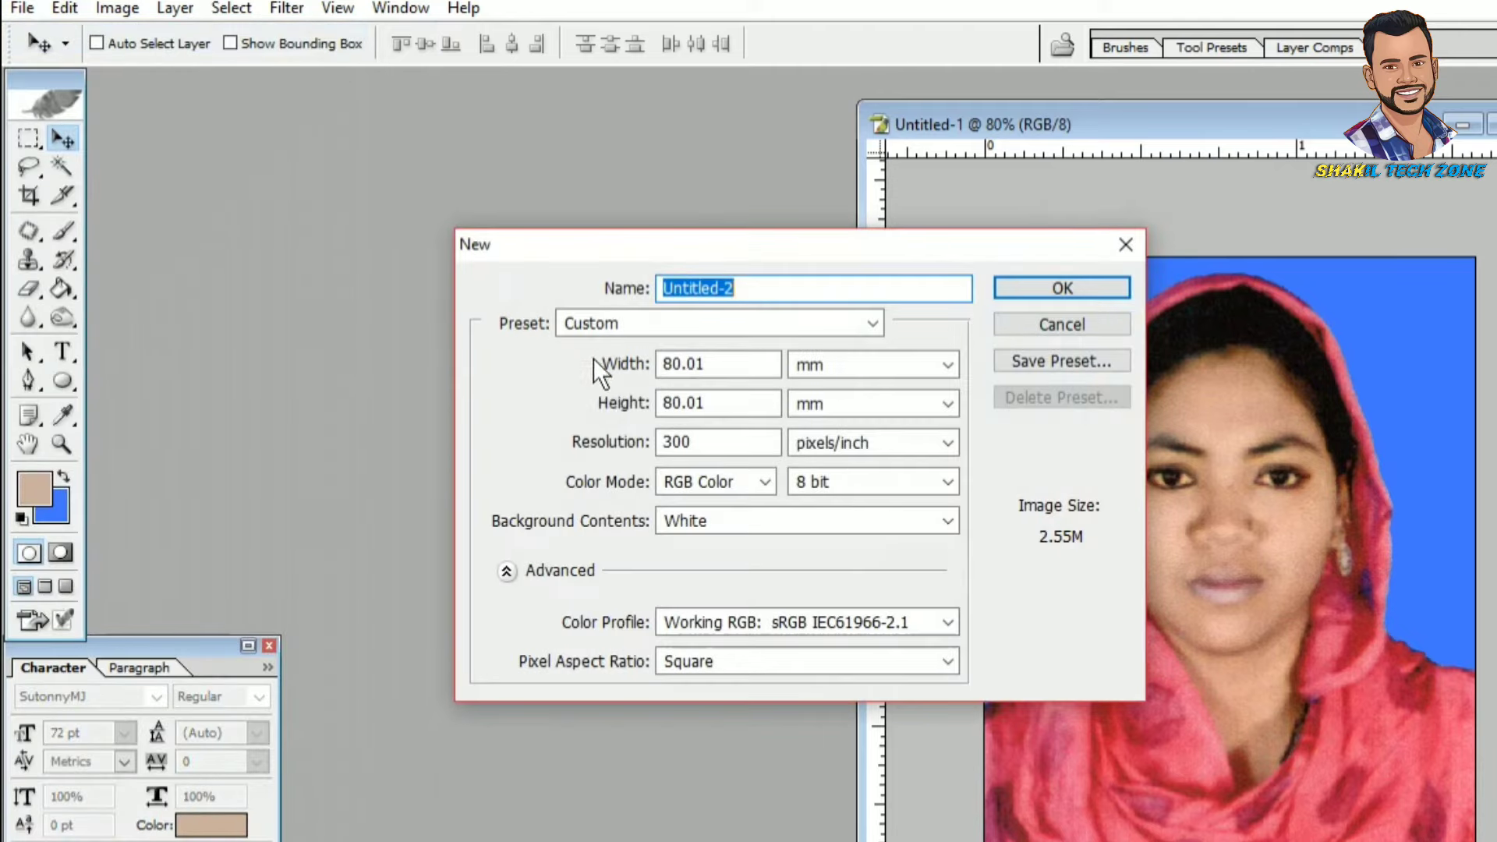
left_click(631, 320)
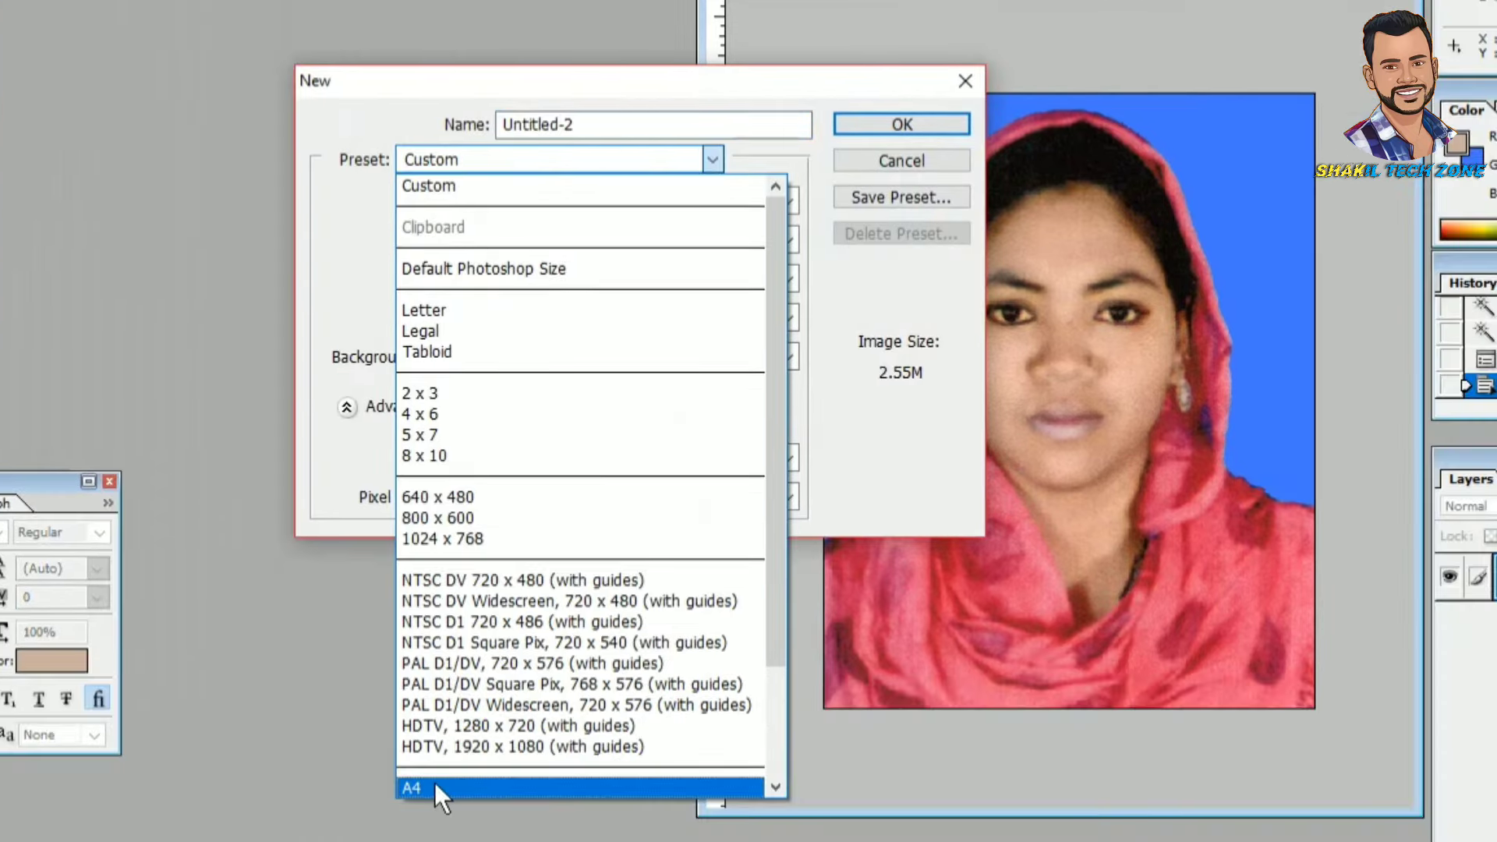
left_click(486, 786)
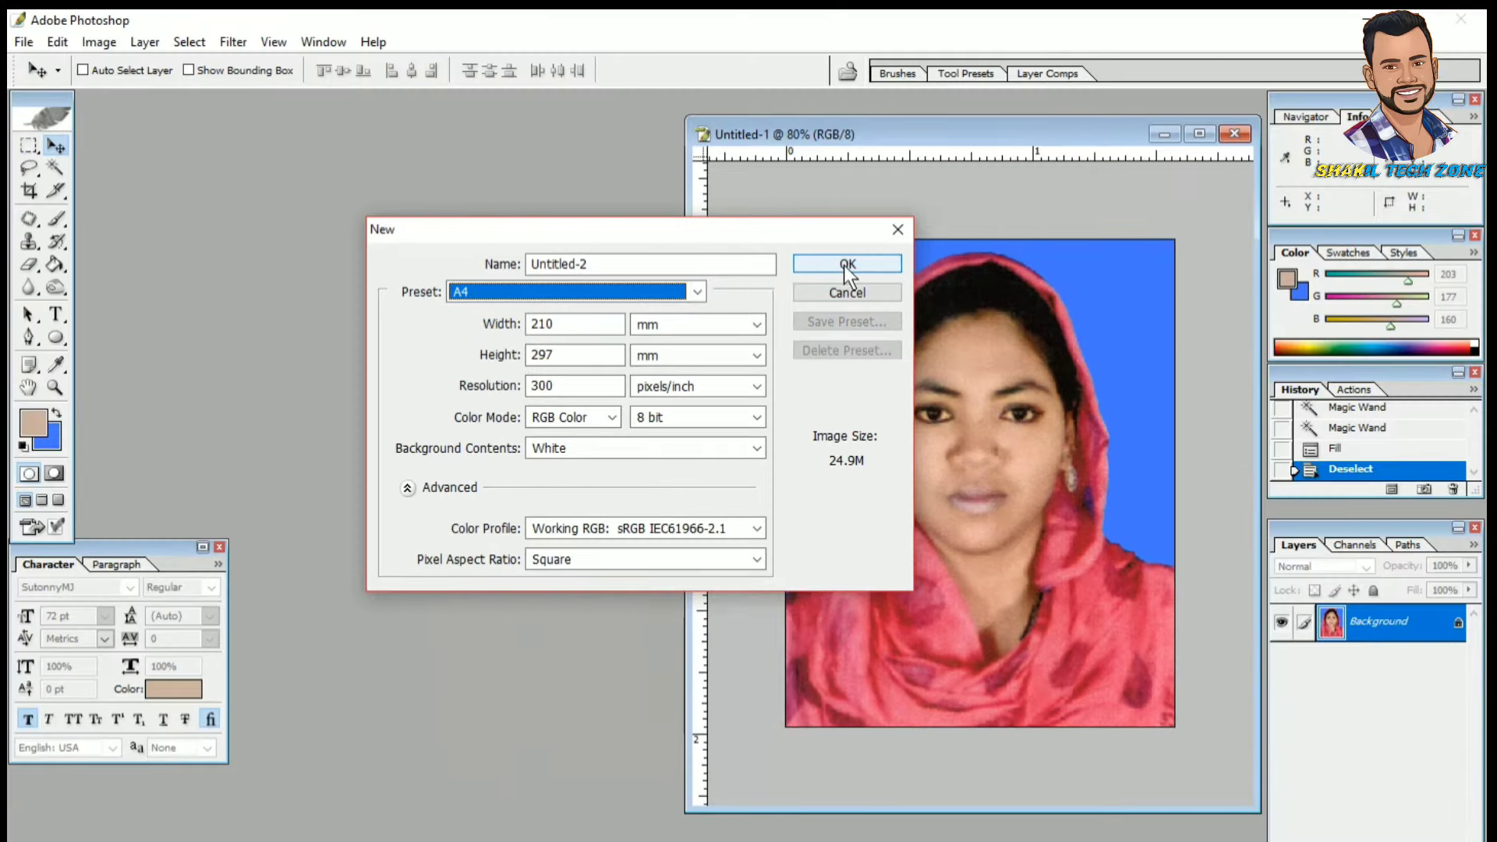
left_click(844, 265)
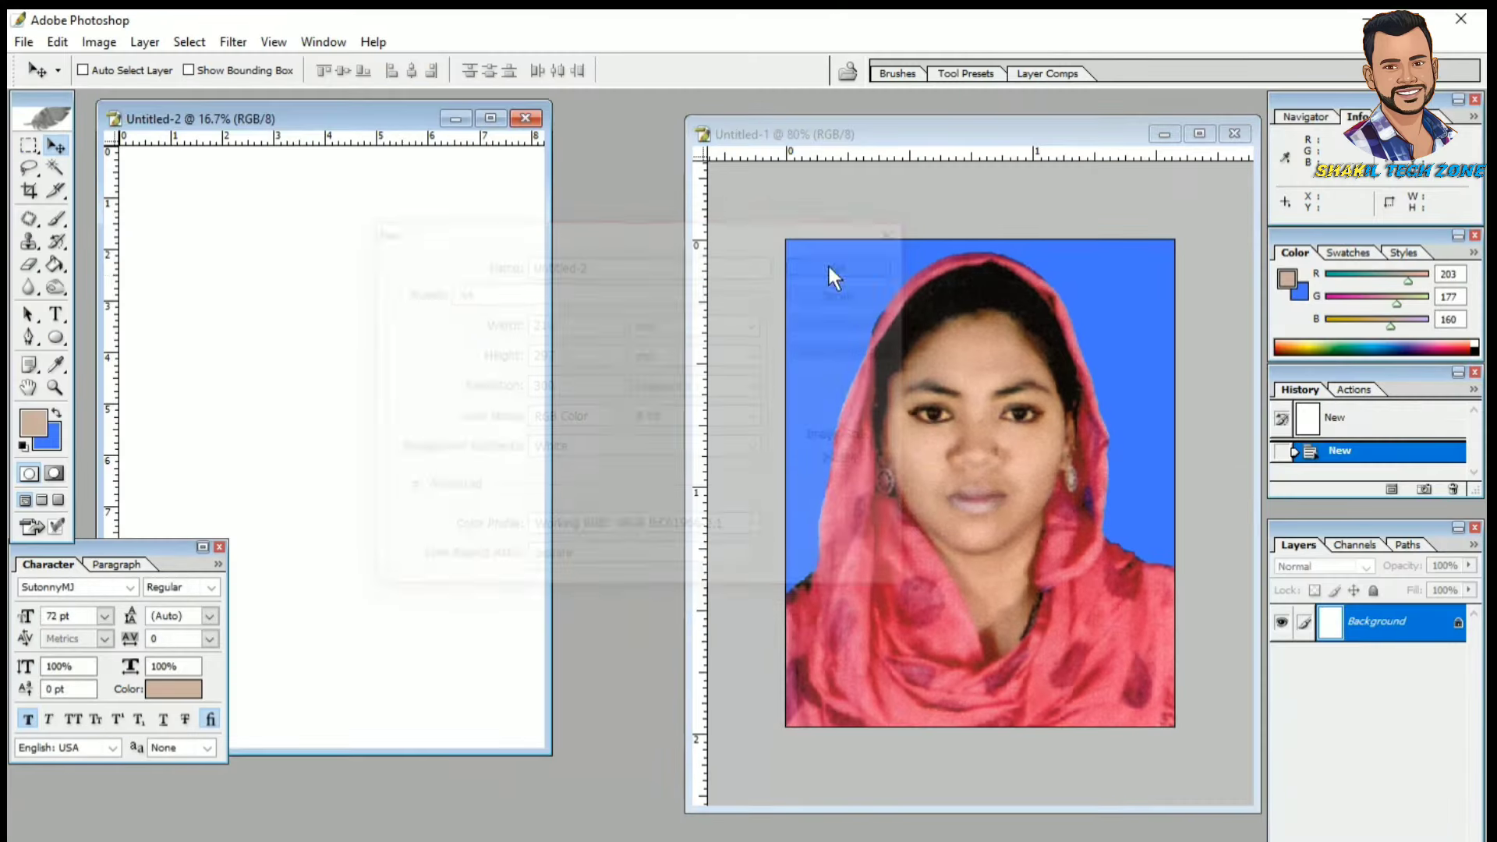
- Copy the passport photo from Untitled-1 into Untitled-2 and move it to the top-left corner
left_click_drag(500, 122, 512, 142)
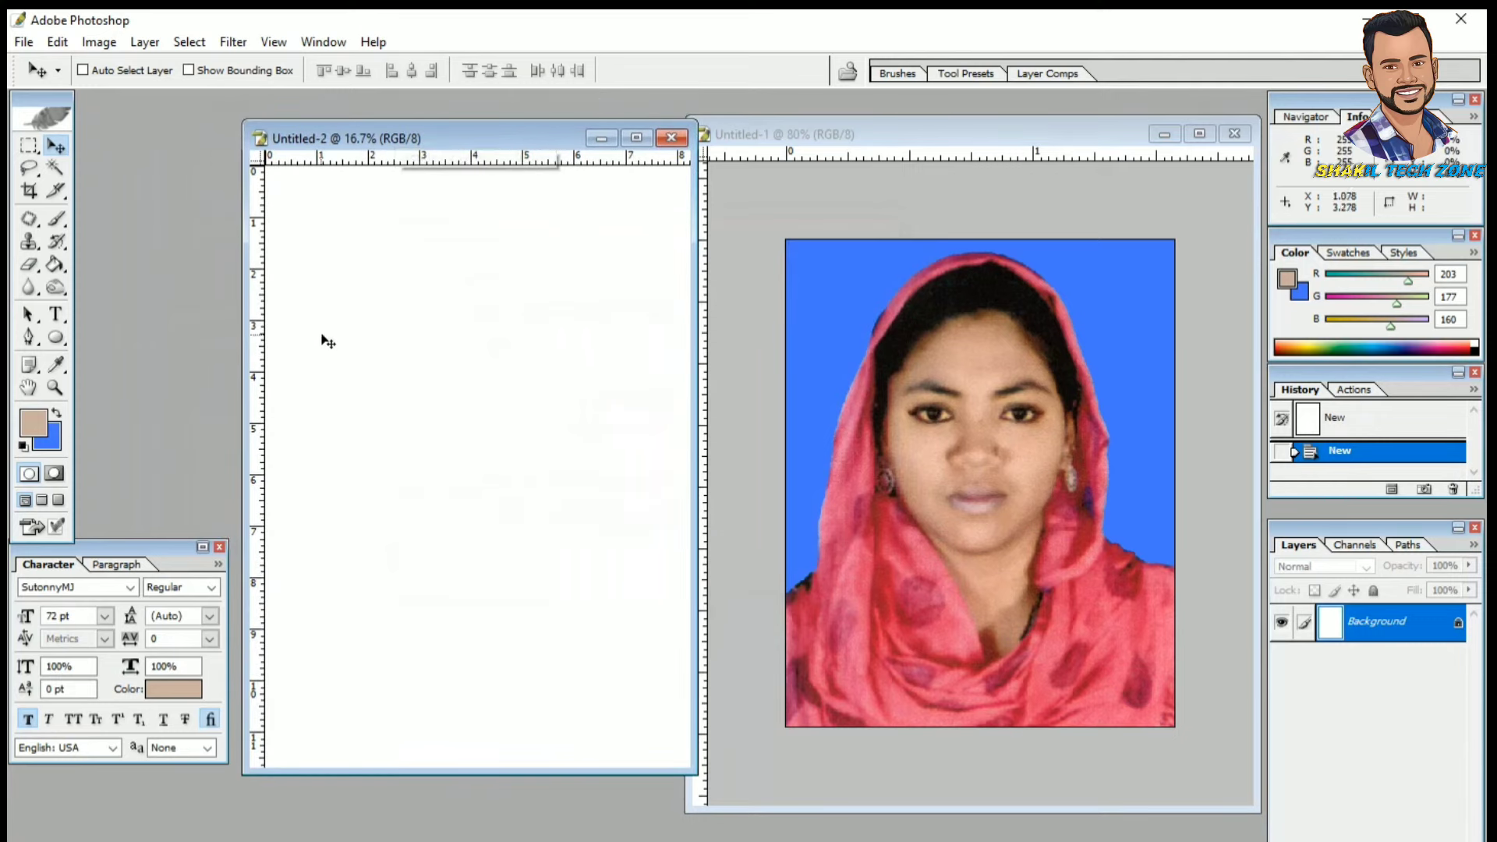
left_click(1066, 477)
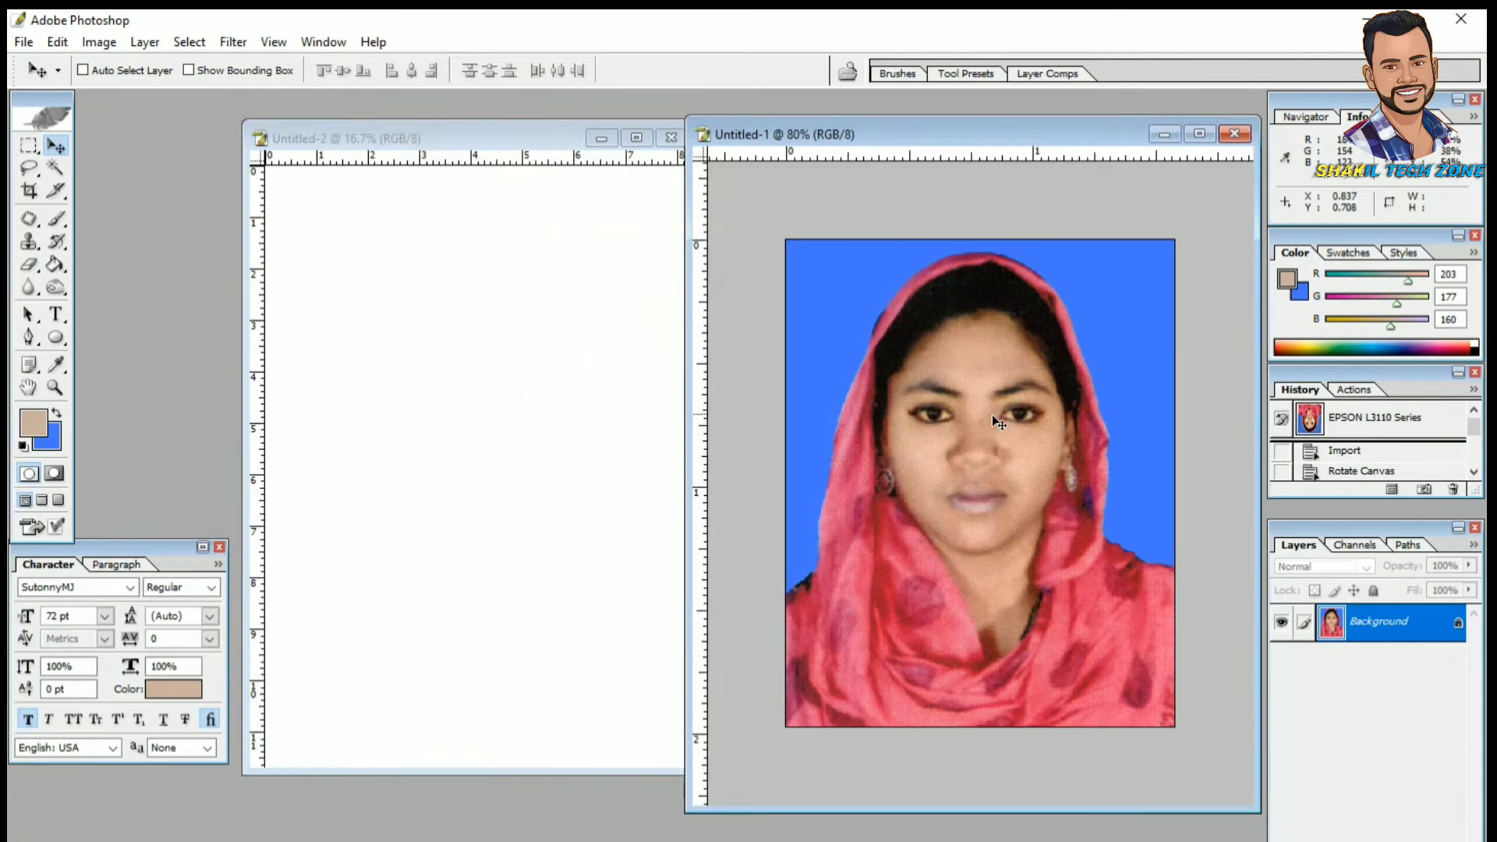
left_click_drag(994, 418, 544, 417)
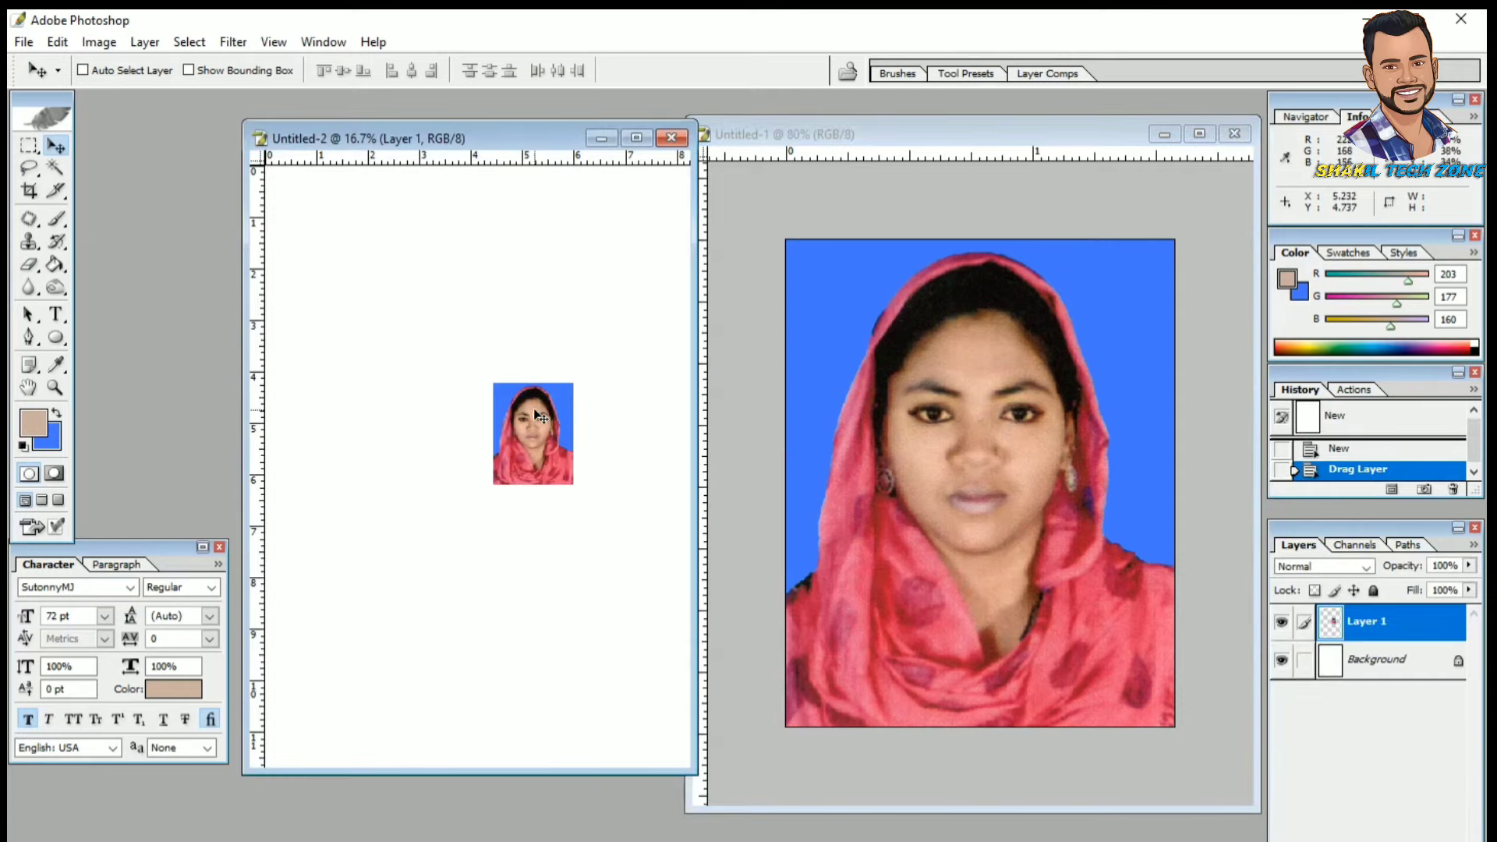
left_click(635, 139)
mouse_move(803, 454)
left_mouse_down()
mouse_move(683, 366)
mouse_move(581, 241)
left_mouse_up()
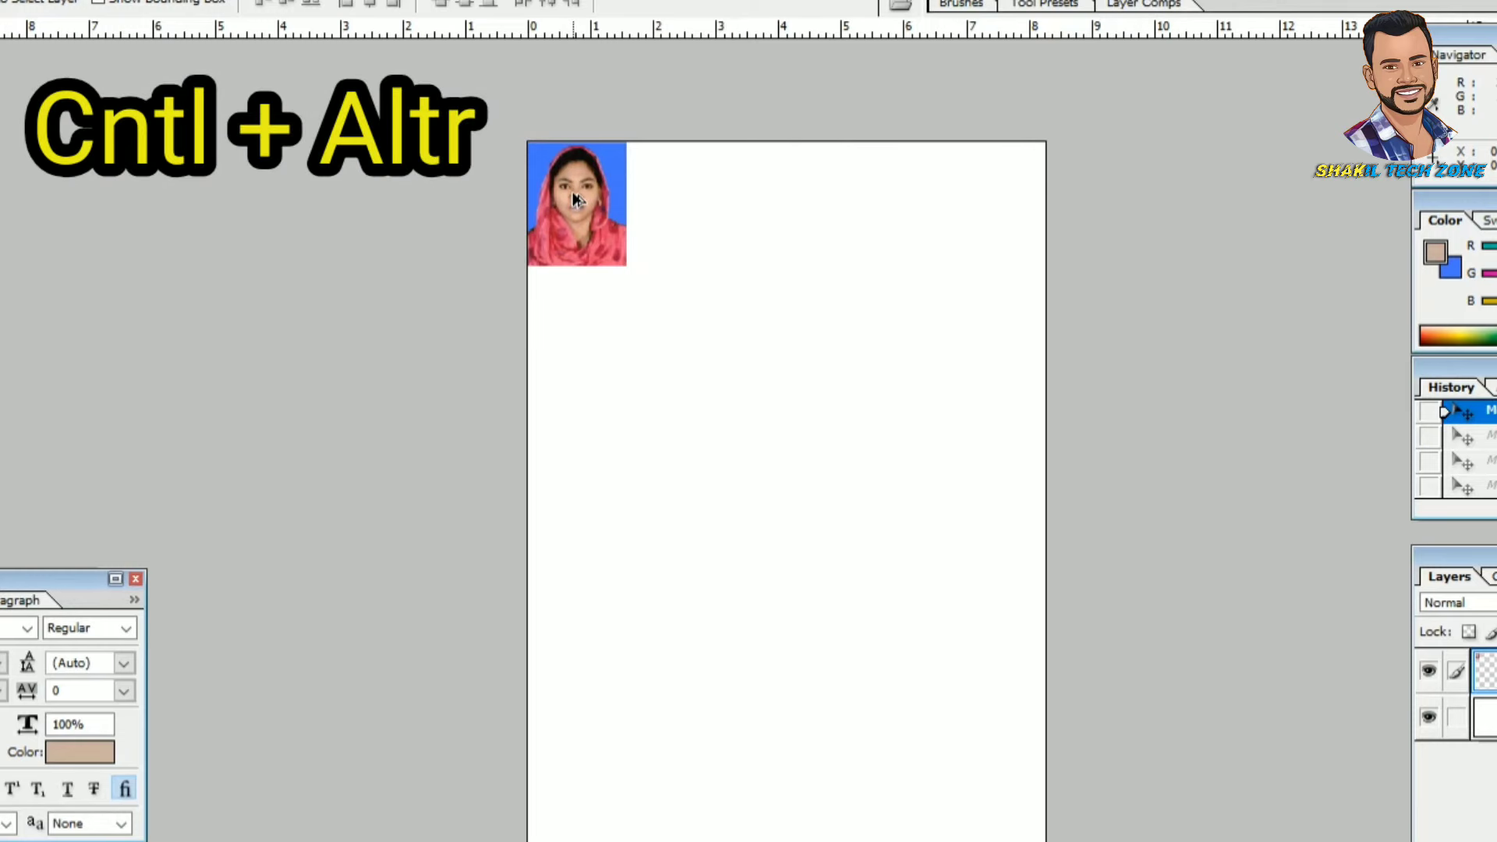
- Duplicate the photo along the first row and start the second row, nudging copies into even spacing
left_click_drag(570, 192, 691, 196)
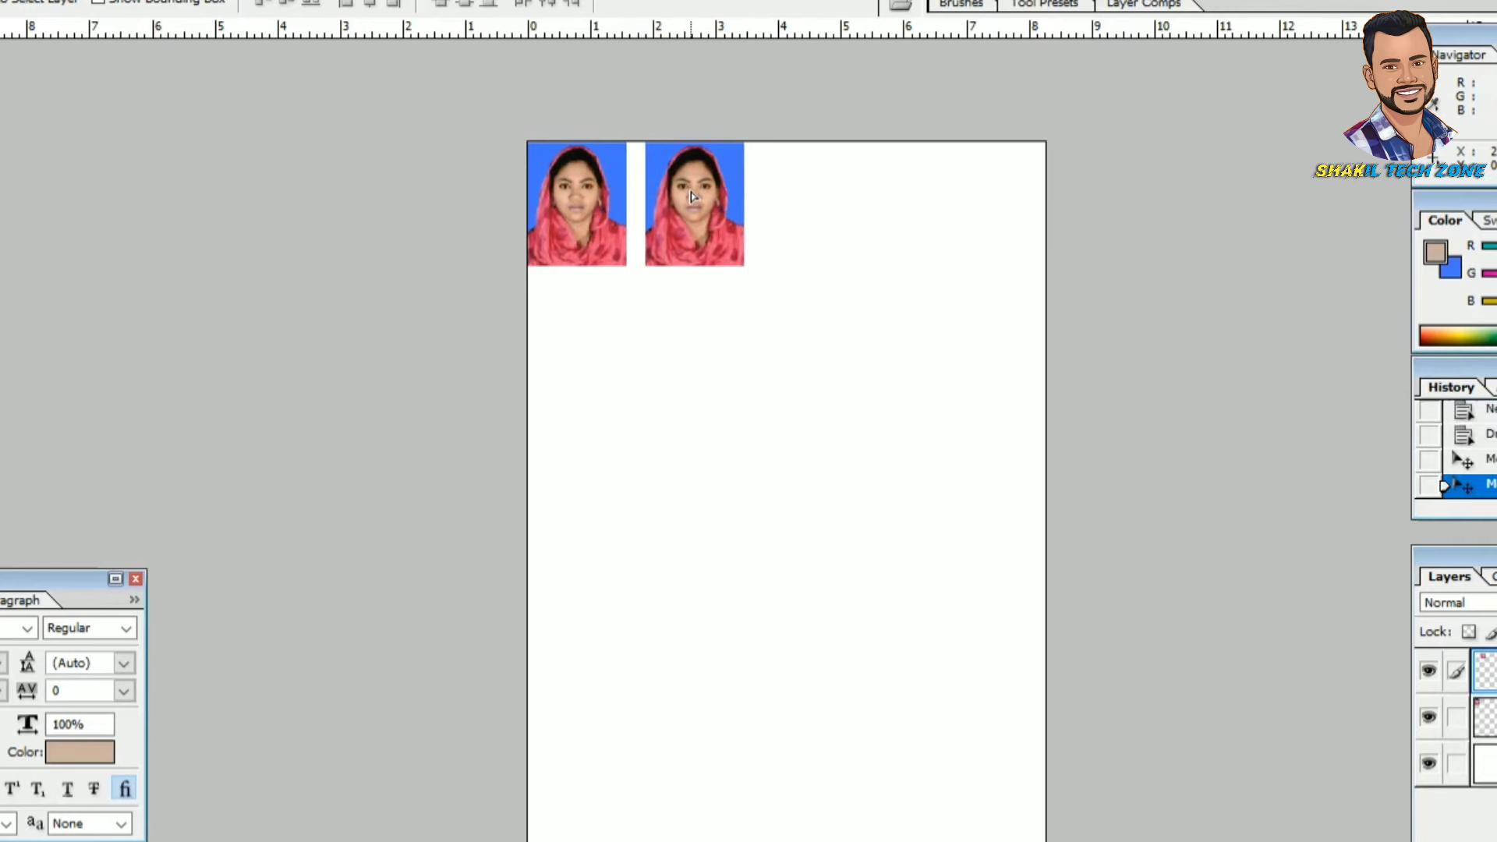
mouse_move(692, 197)
left_mouse_down()
mouse_move(816, 226)
mouse_move(936, 226)
left_mouse_up()
key("shift+Right")
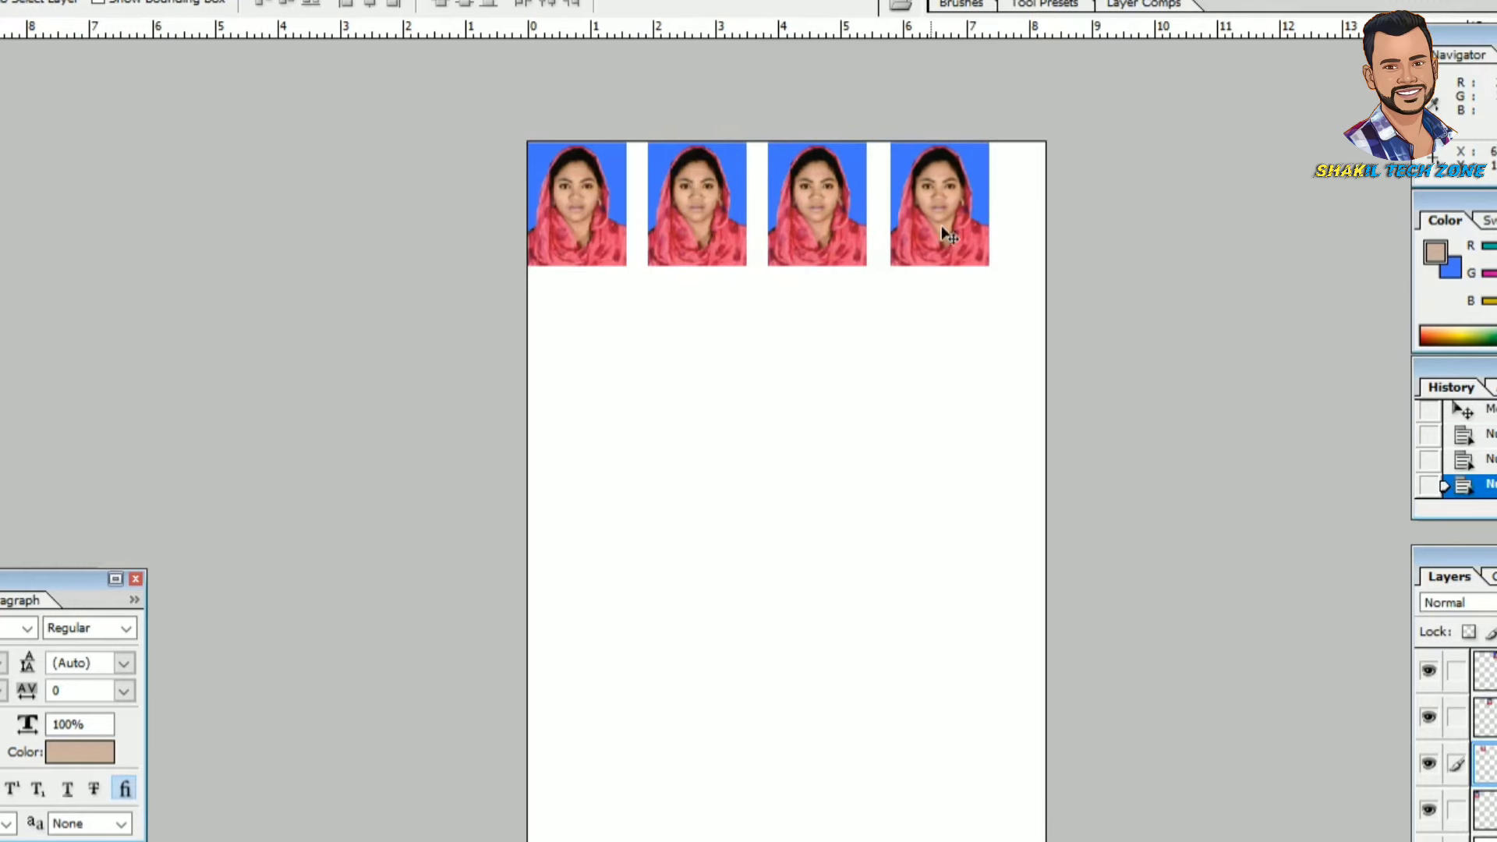
mouse_move(713, 233)
left_mouse_down("alt")
mouse_move(595, 367)
mouse_move(921, 334)
left_mouse_up("alt")
key("shift+Up")
key("shift+Right")
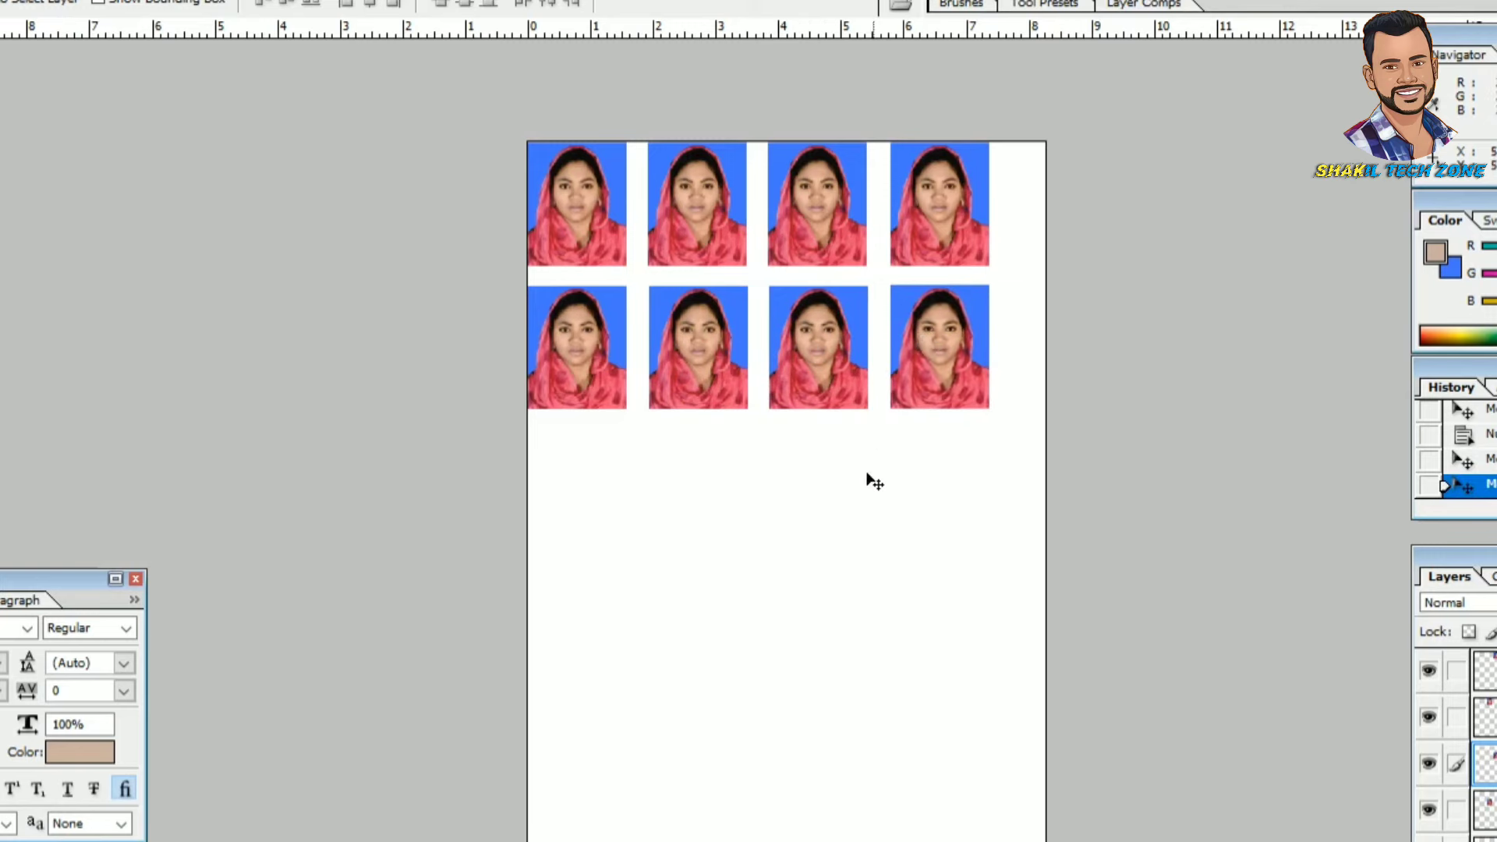
- Add photo copies for the third row and start the fourth, aligning the top copy
mouse_move(874, 482)
left_mouse_down("alt")
mouse_move(553, 509)
mouse_move(911, 496)
left_mouse_up("alt")
mouse_move(911, 496)
left_mouse_down("alt")
mouse_move(544, 659)
mouse_move(675, 641)
left_mouse_up("alt")
right_click(620, 633)
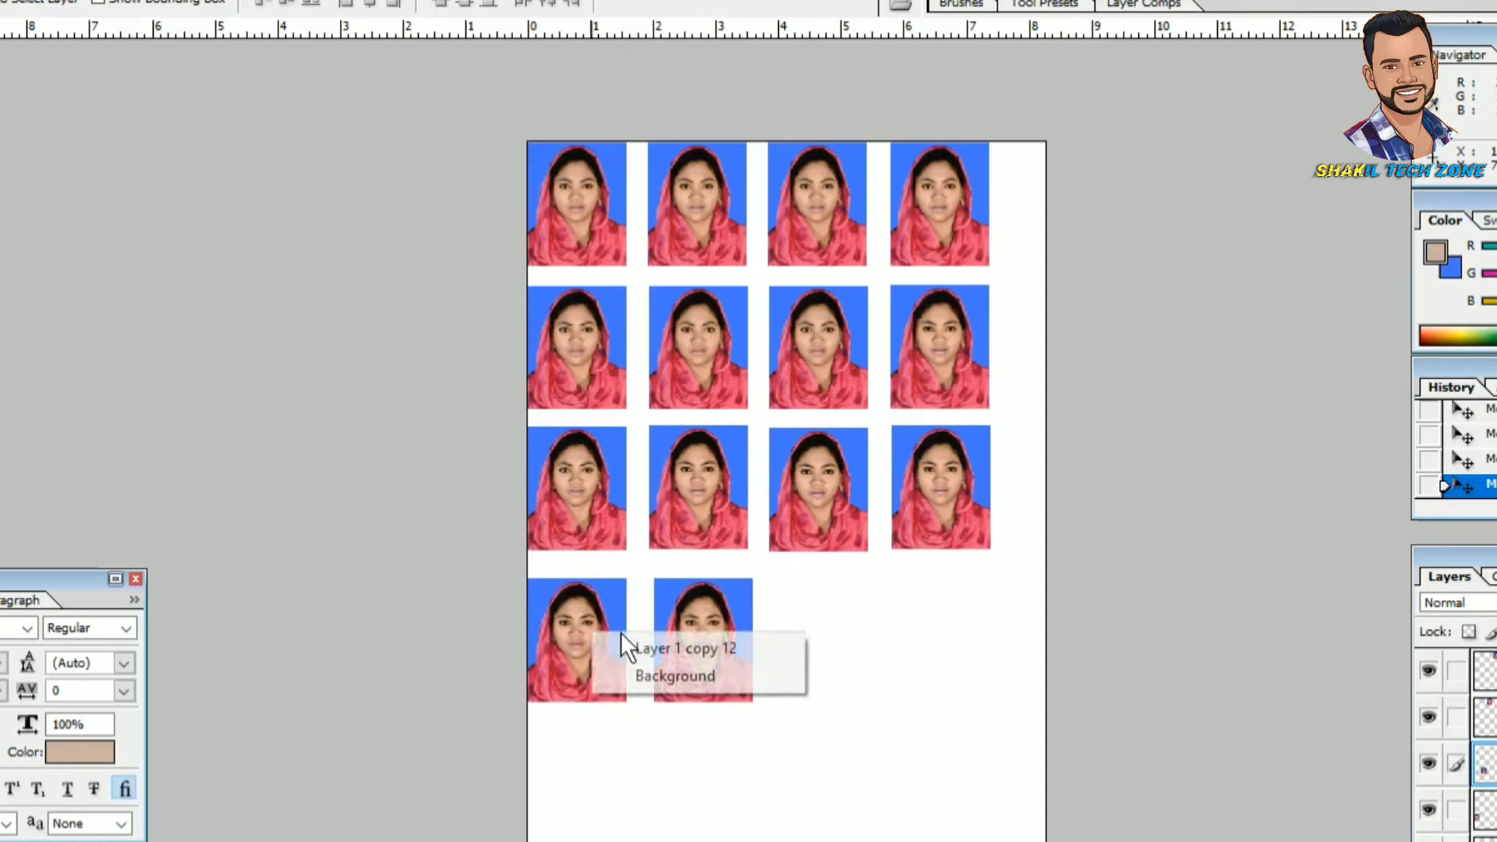
left_click(639, 639)
key("Up")
key("Up")
key("Up")
- Align the fourteenth photo, complete row four, and add the fifth row of copies
right_click(713, 638)
left_click(716, 646)
key("Up")
key("Up")
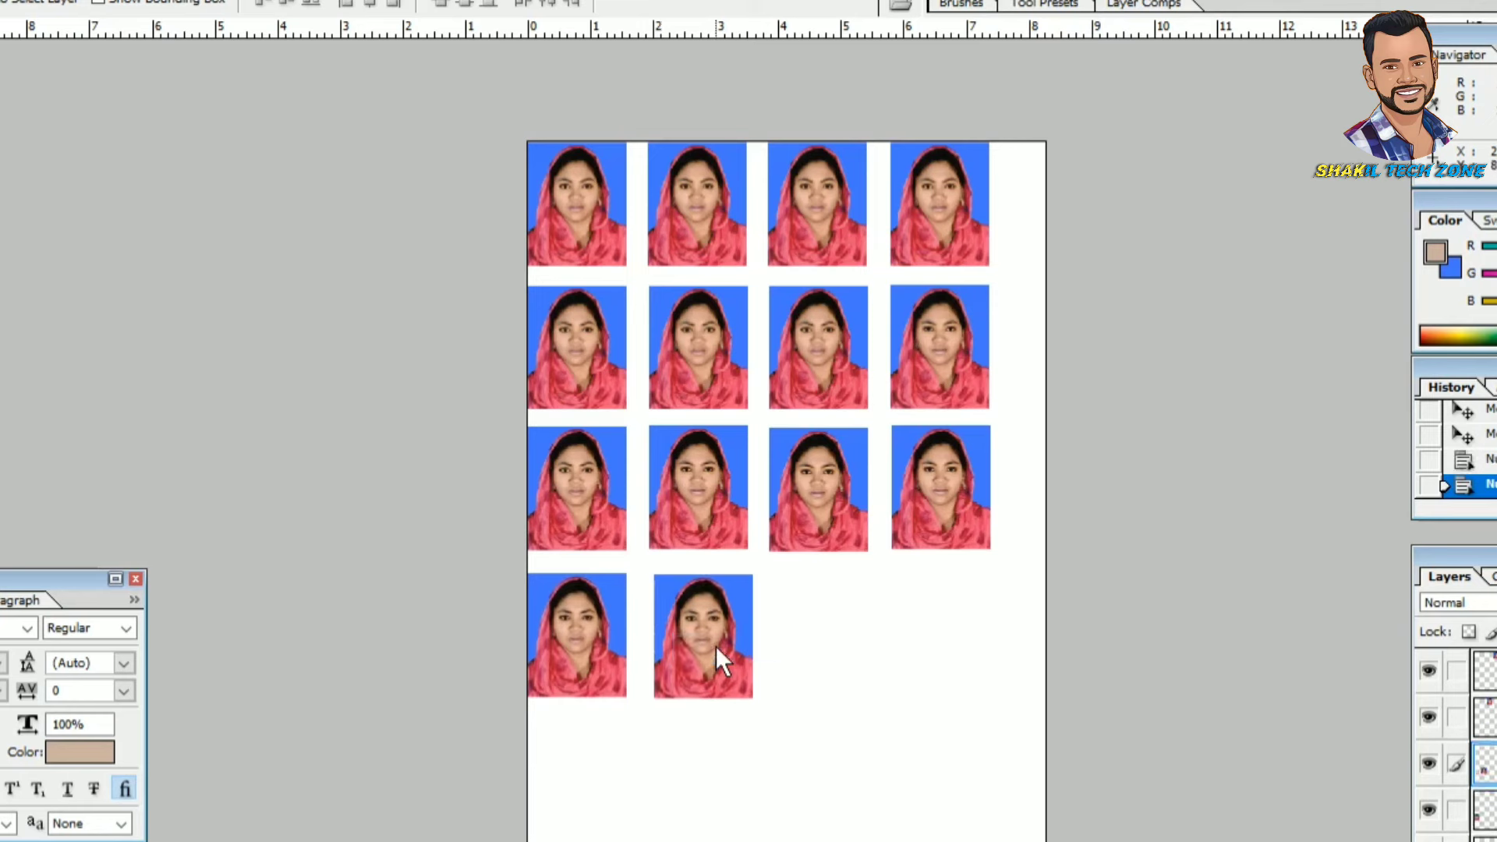
key("Left")
key("Up")
key("Up")
left_click_drag(700, 639, 942, 637, "alt")
mouse_move(942, 637)
left_mouse_down("alt")
mouse_move(581, 788)
mouse_move(945, 795)
left_mouse_up("alt")
key("Up")
key("Up")
key("Up")
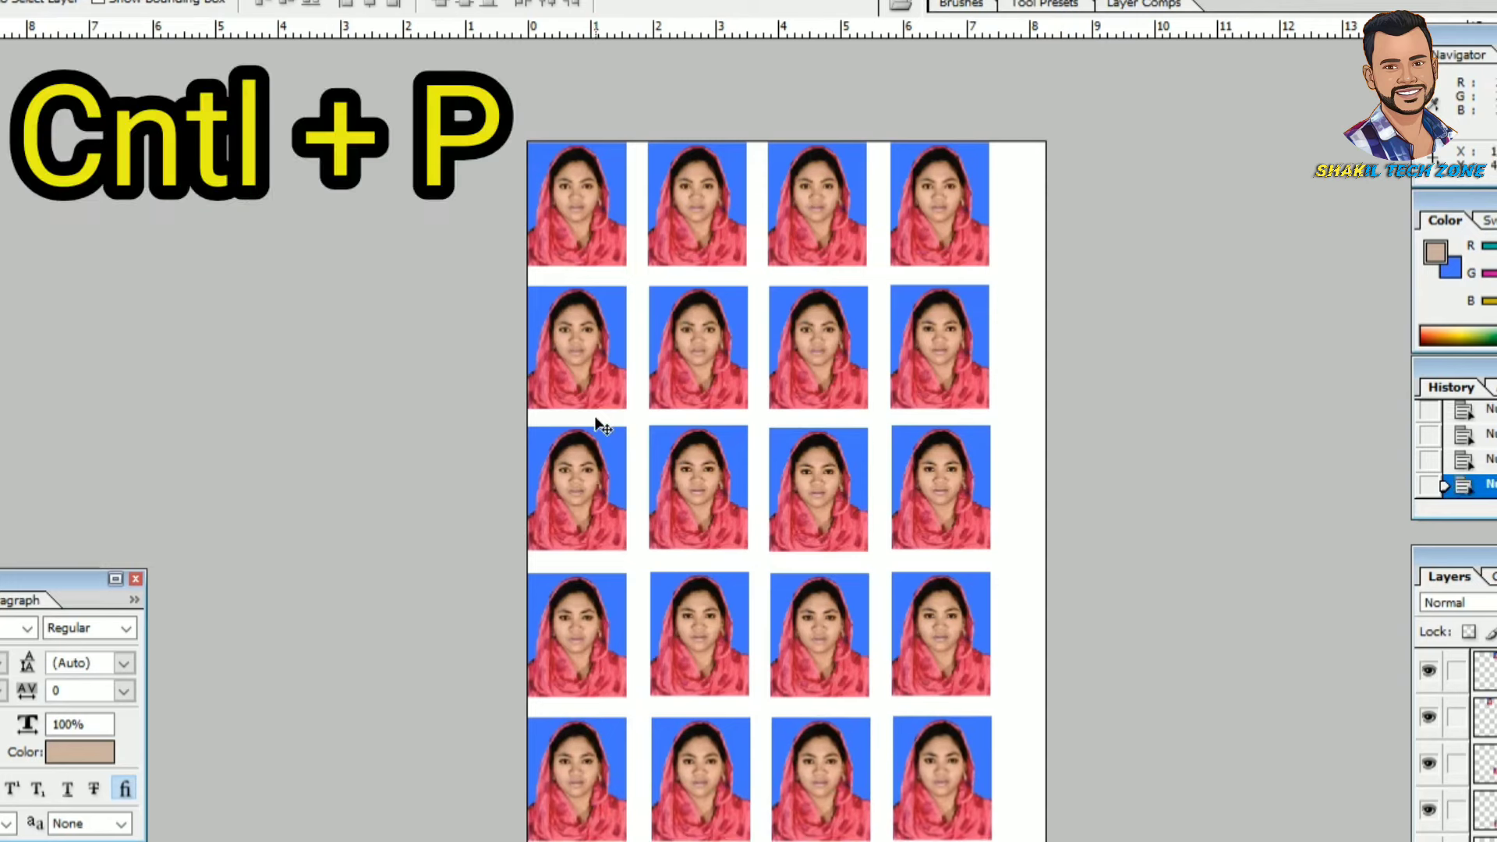
- In Print Settings, turn off Center Image and set the Top position to 0
key("ctrl+p")
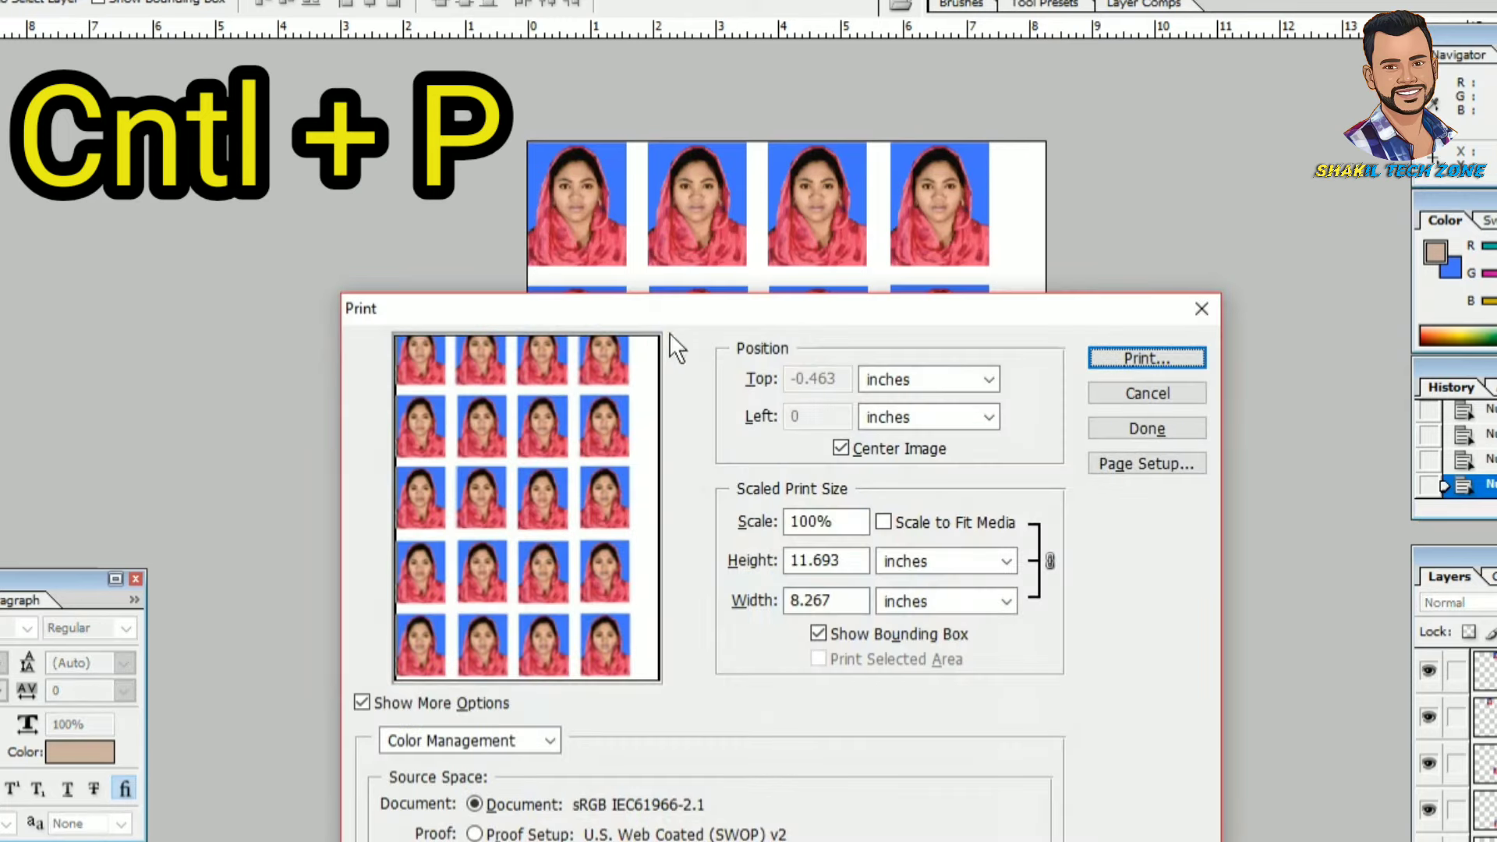
left_click_drag(716, 311, 720, 200)
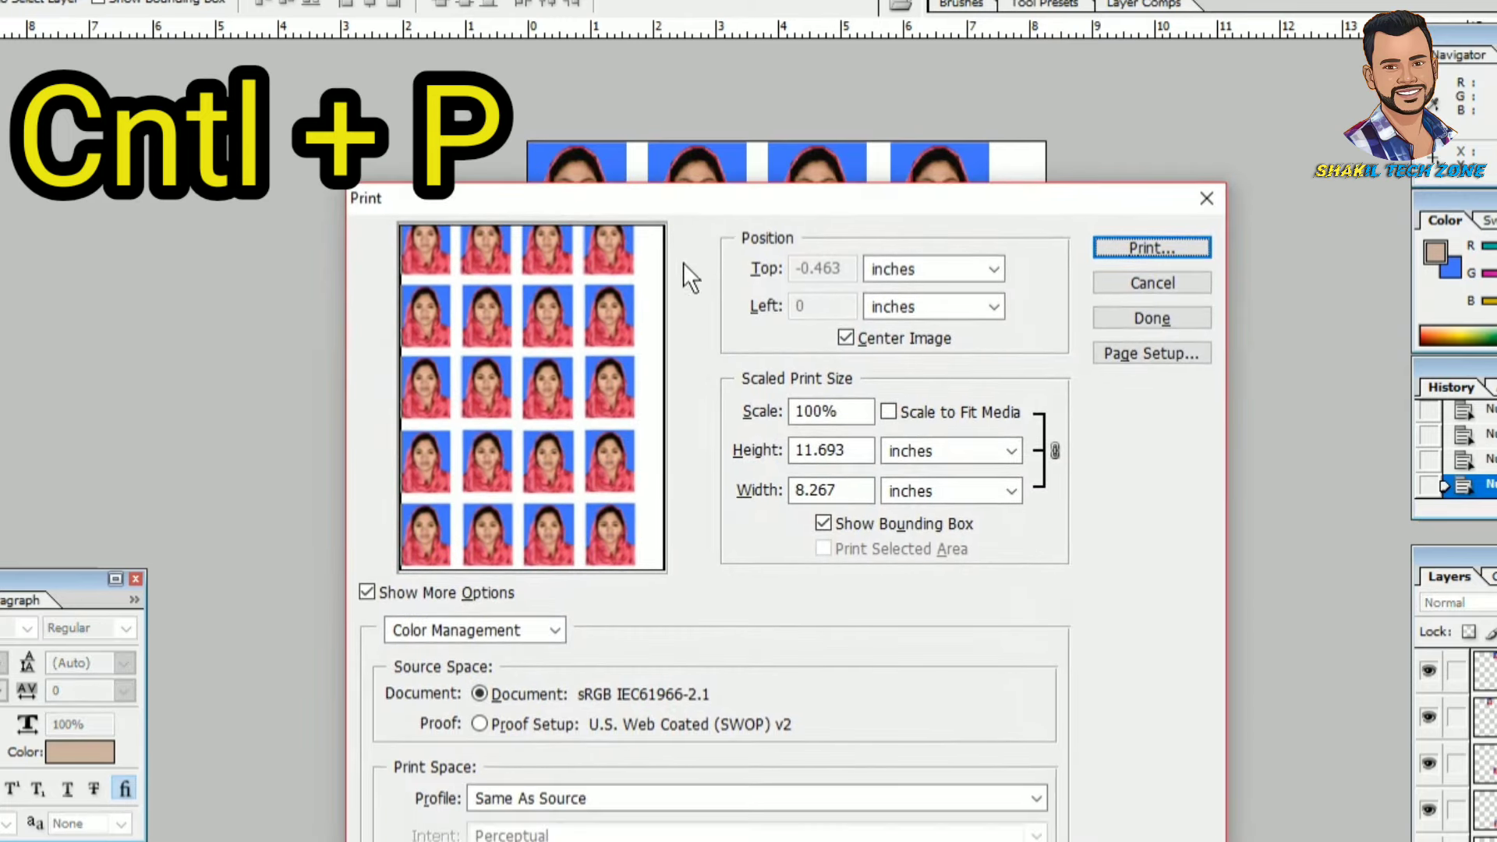
left_click(846, 338)
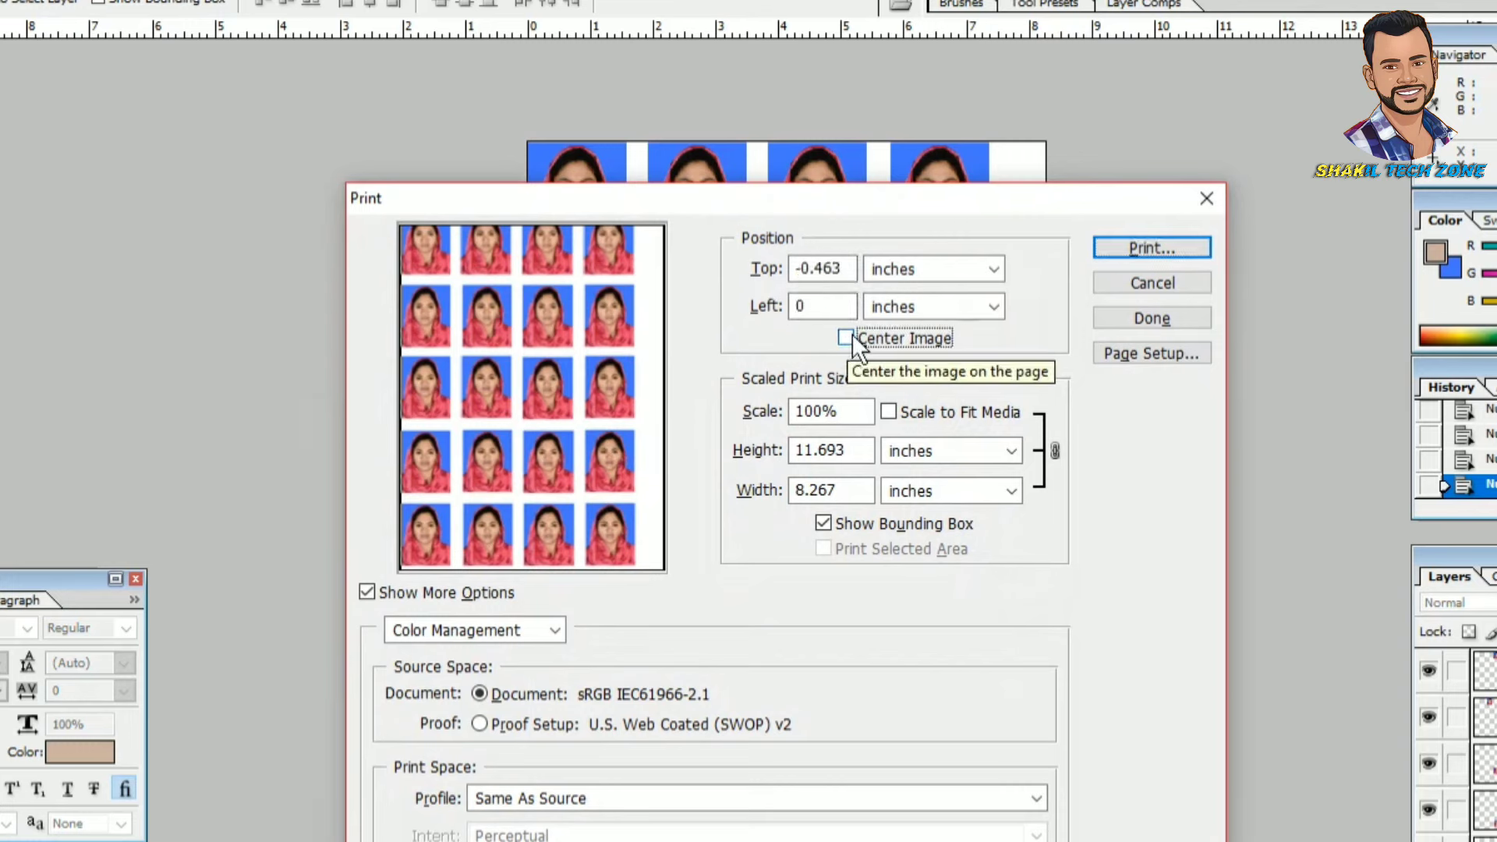
left_click(846, 269)
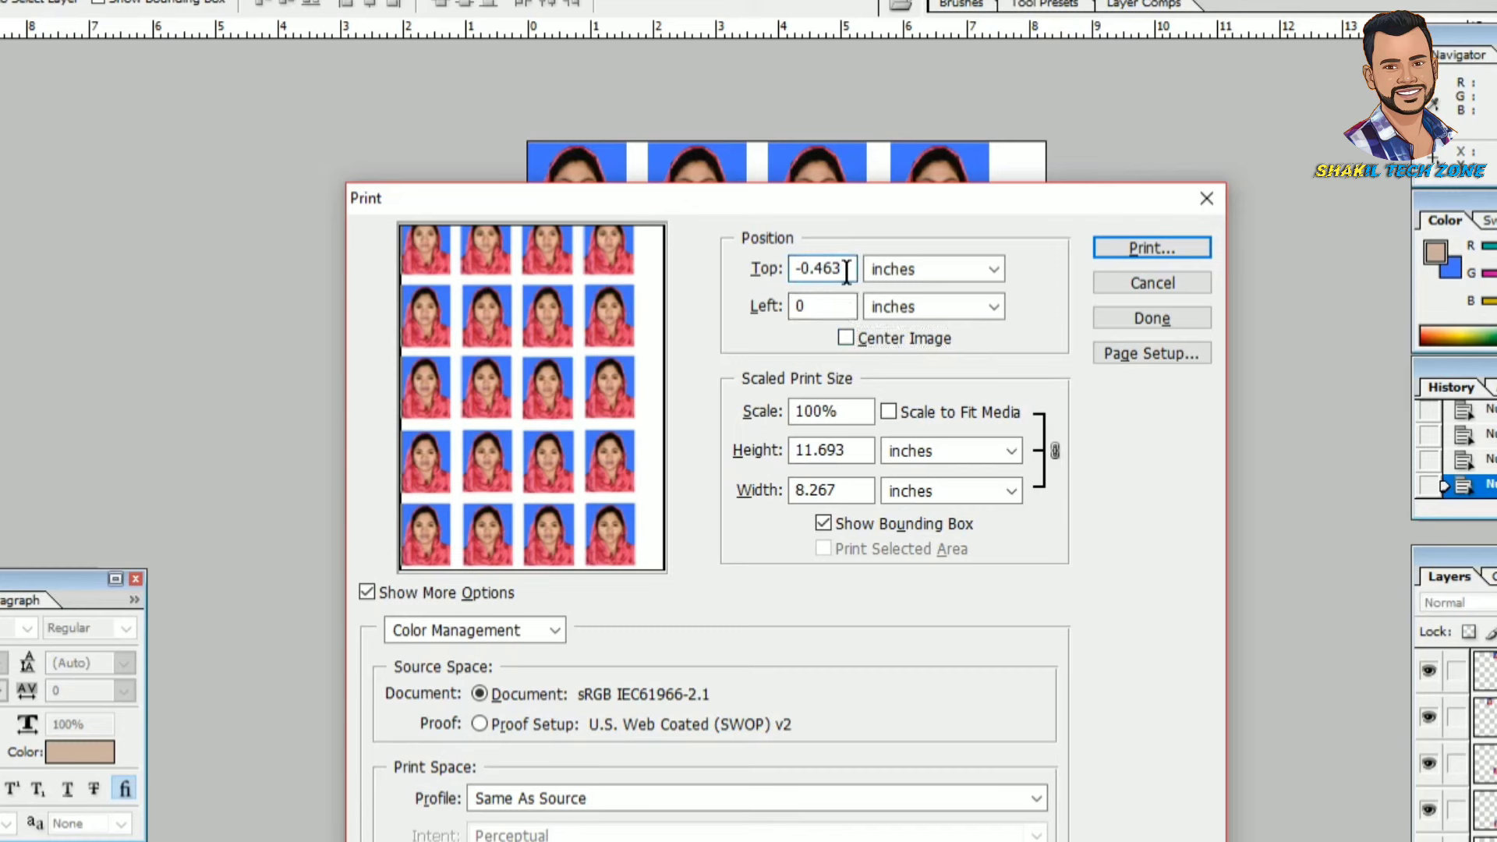
key("BackSpace")
key("BackSpace")
key("BackSpace")
key("BackSpace")
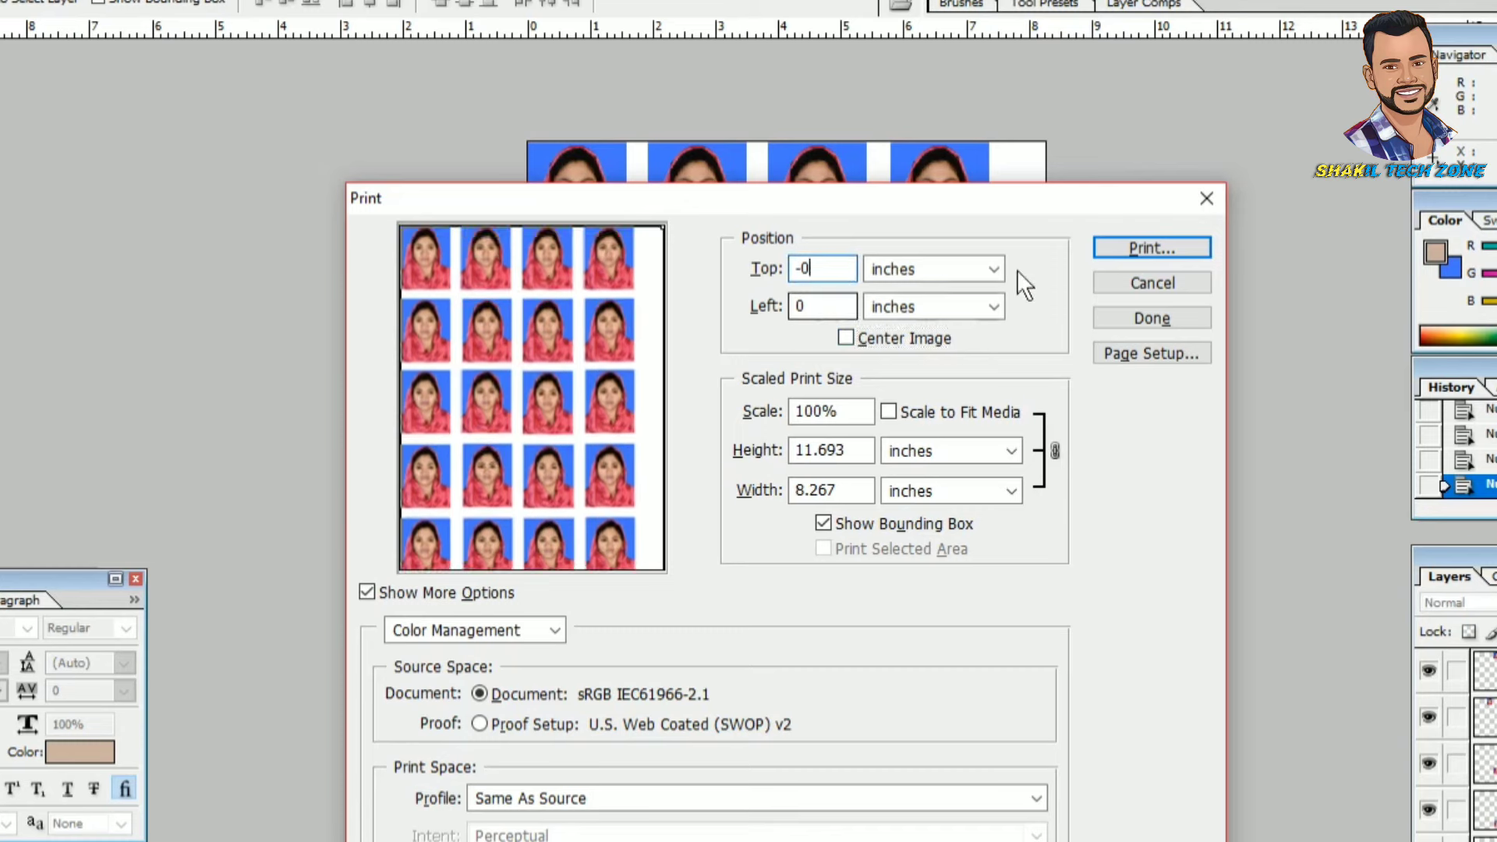
- Proceed past the clipping warning and open the EPSON L3110 printer properties
left_click(1134, 251)
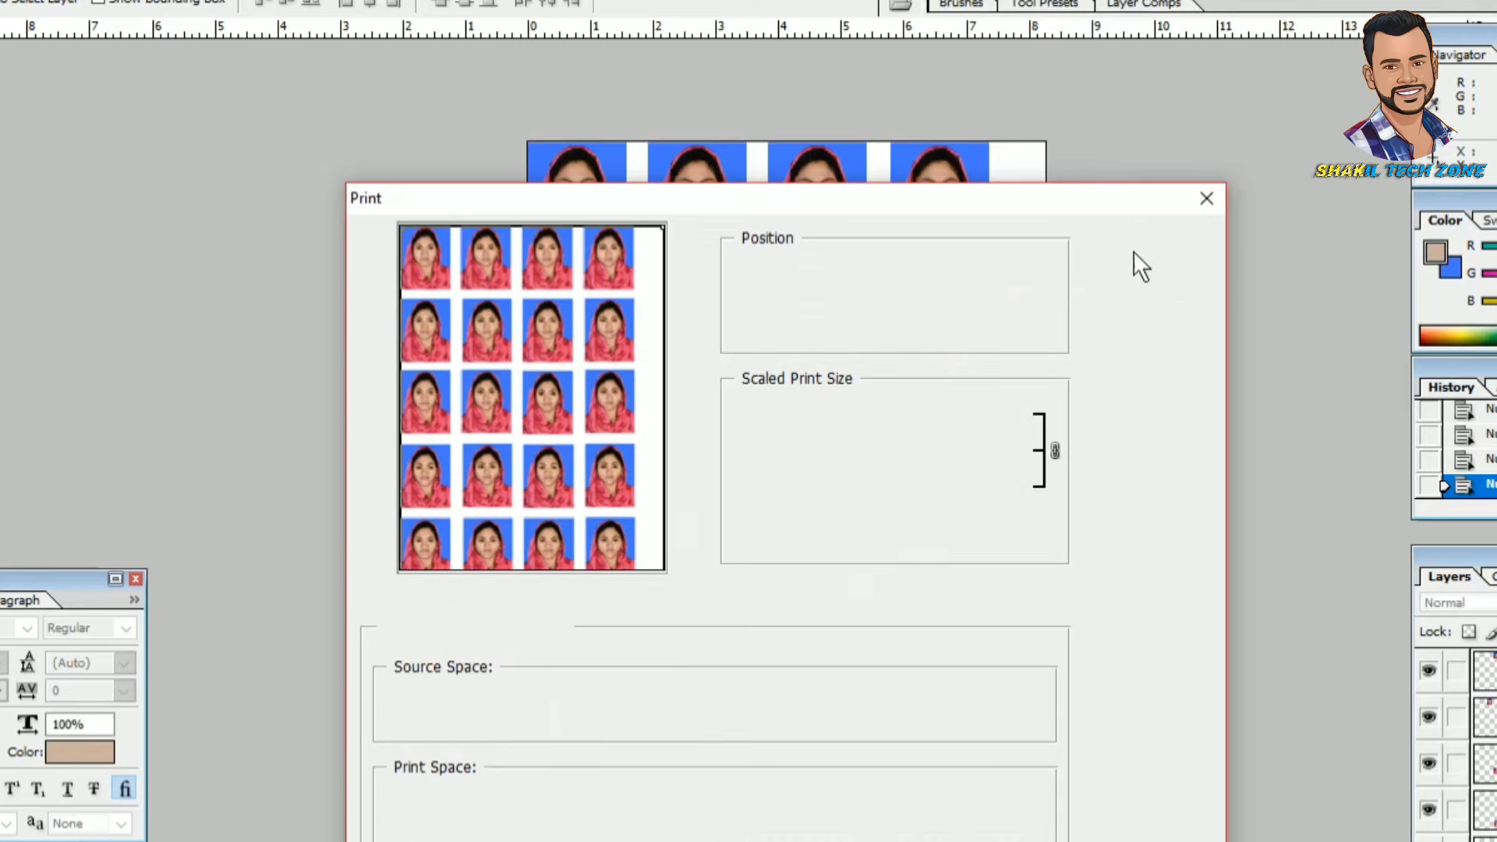
left_click(711, 341)
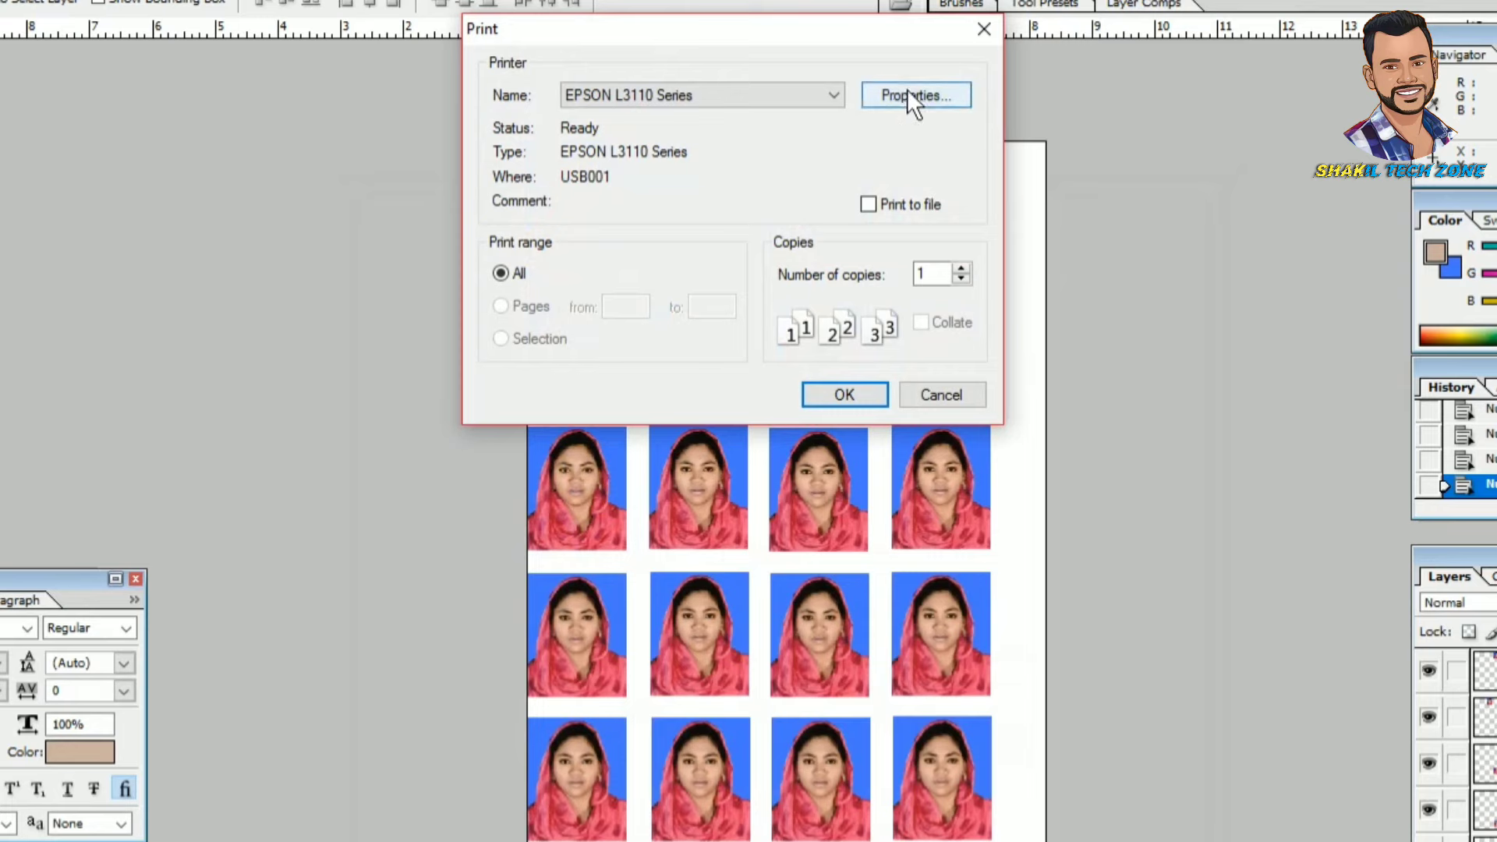
left_click(901, 95)
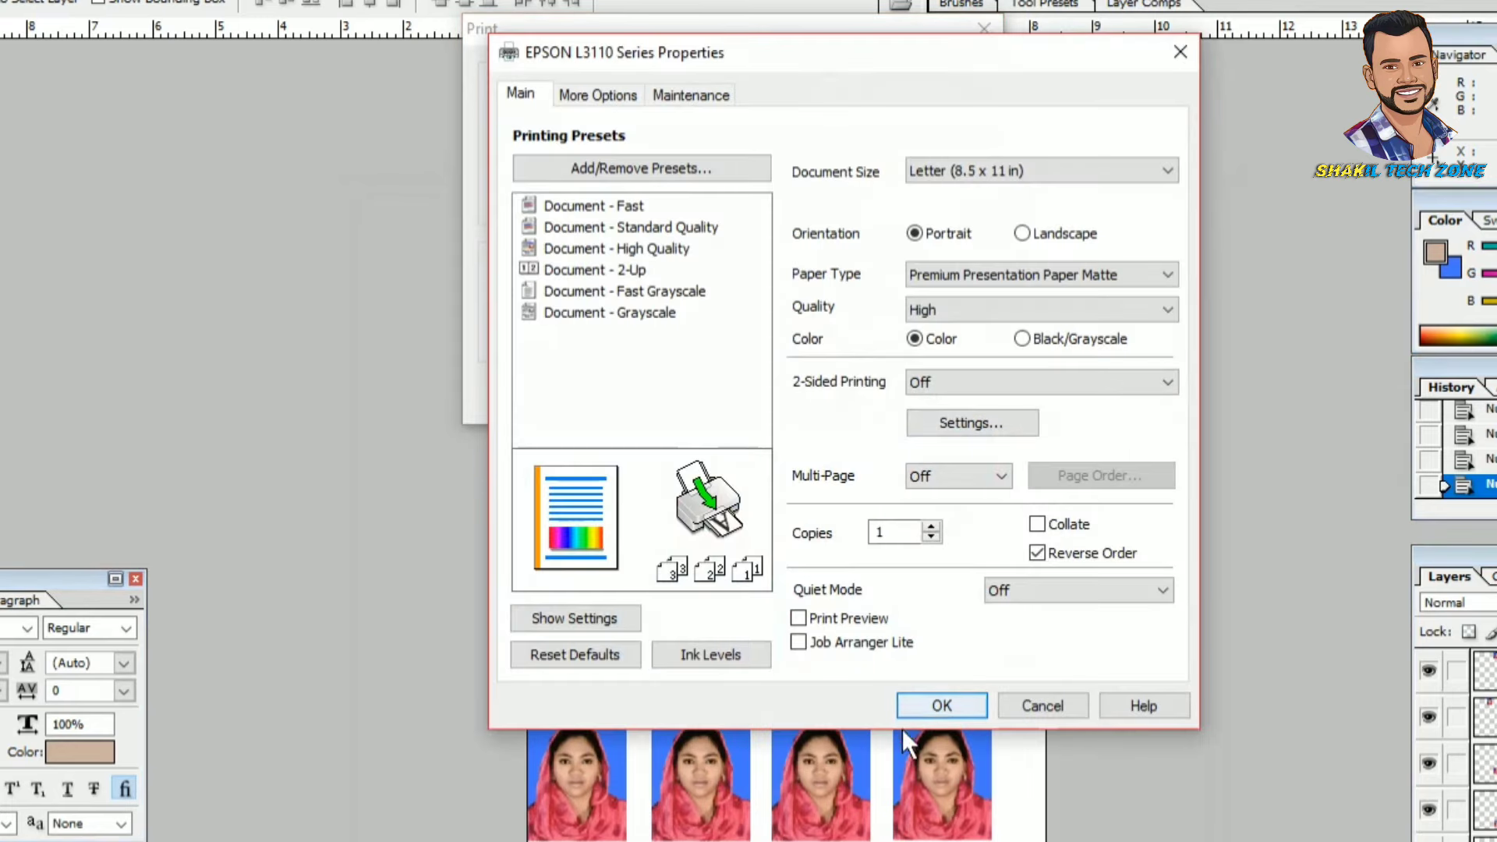
- Set the EPSON printer to A4, Premium Presentation Paper Matte, High quality, and print the sheet
left_click(953, 165)
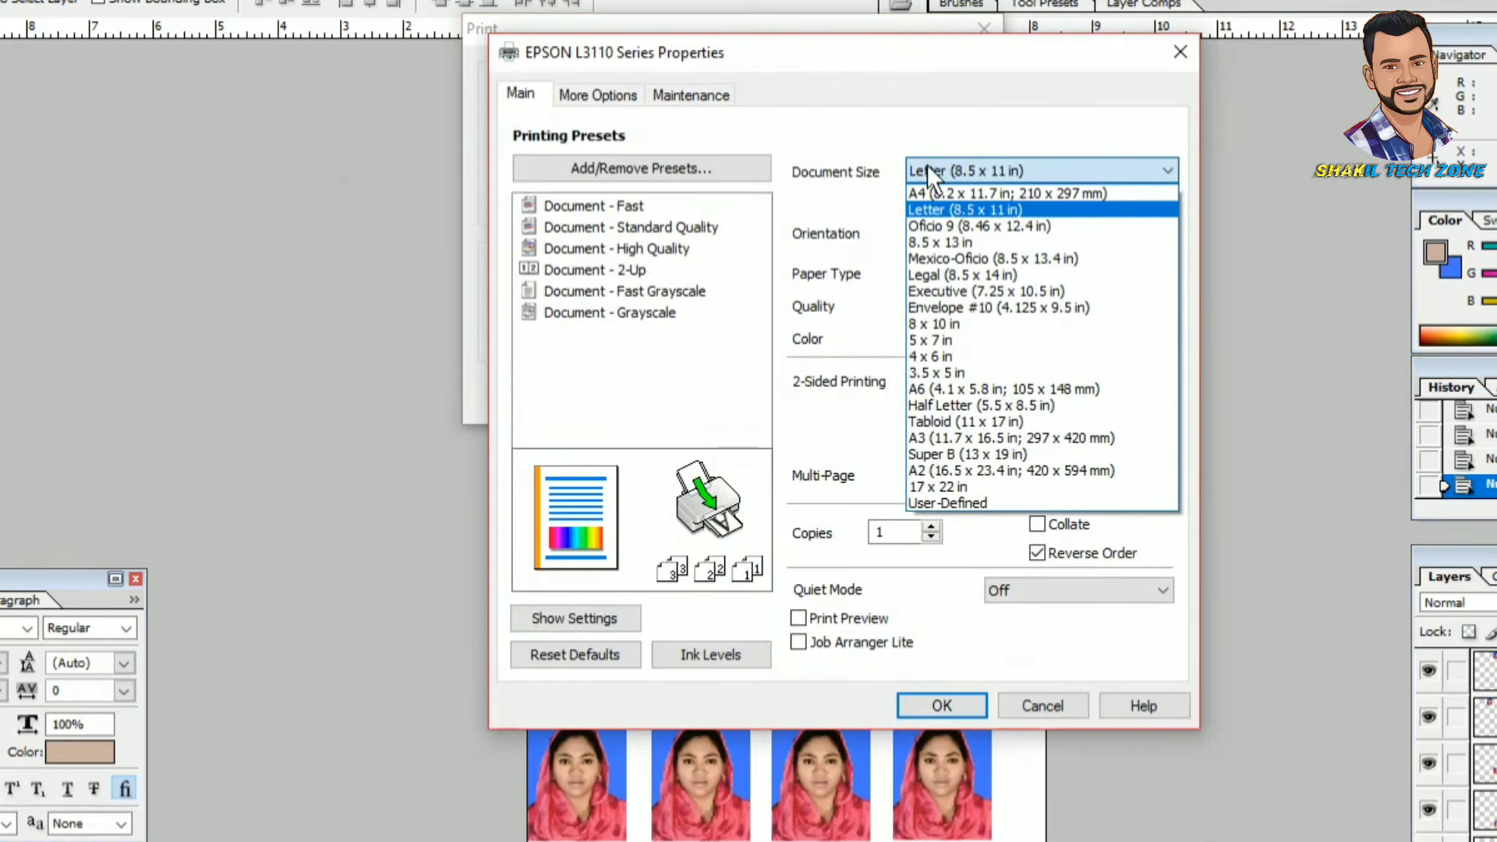
left_click(975, 192)
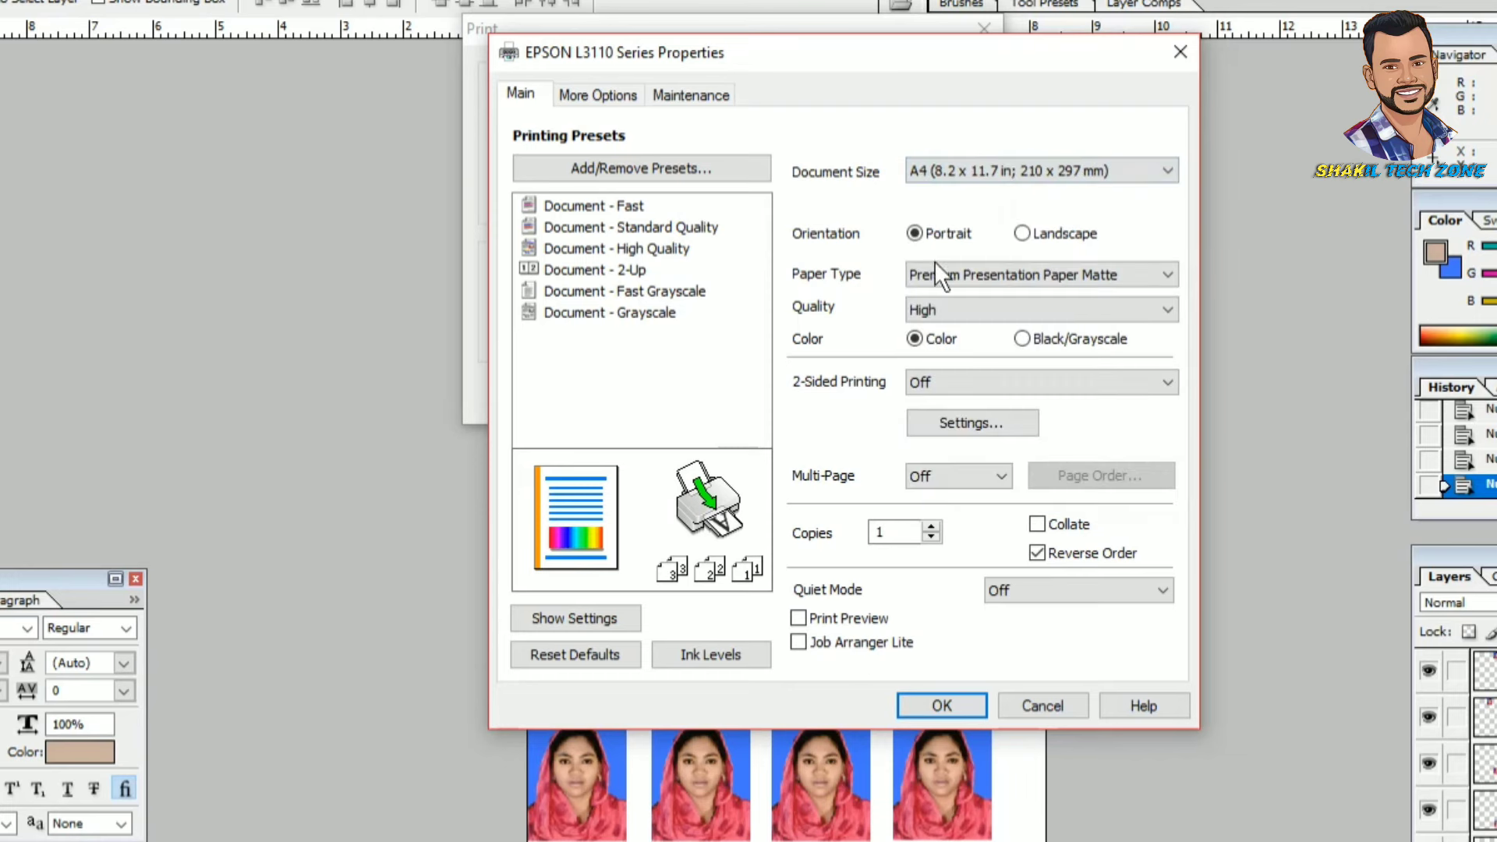
left_click(920, 279)
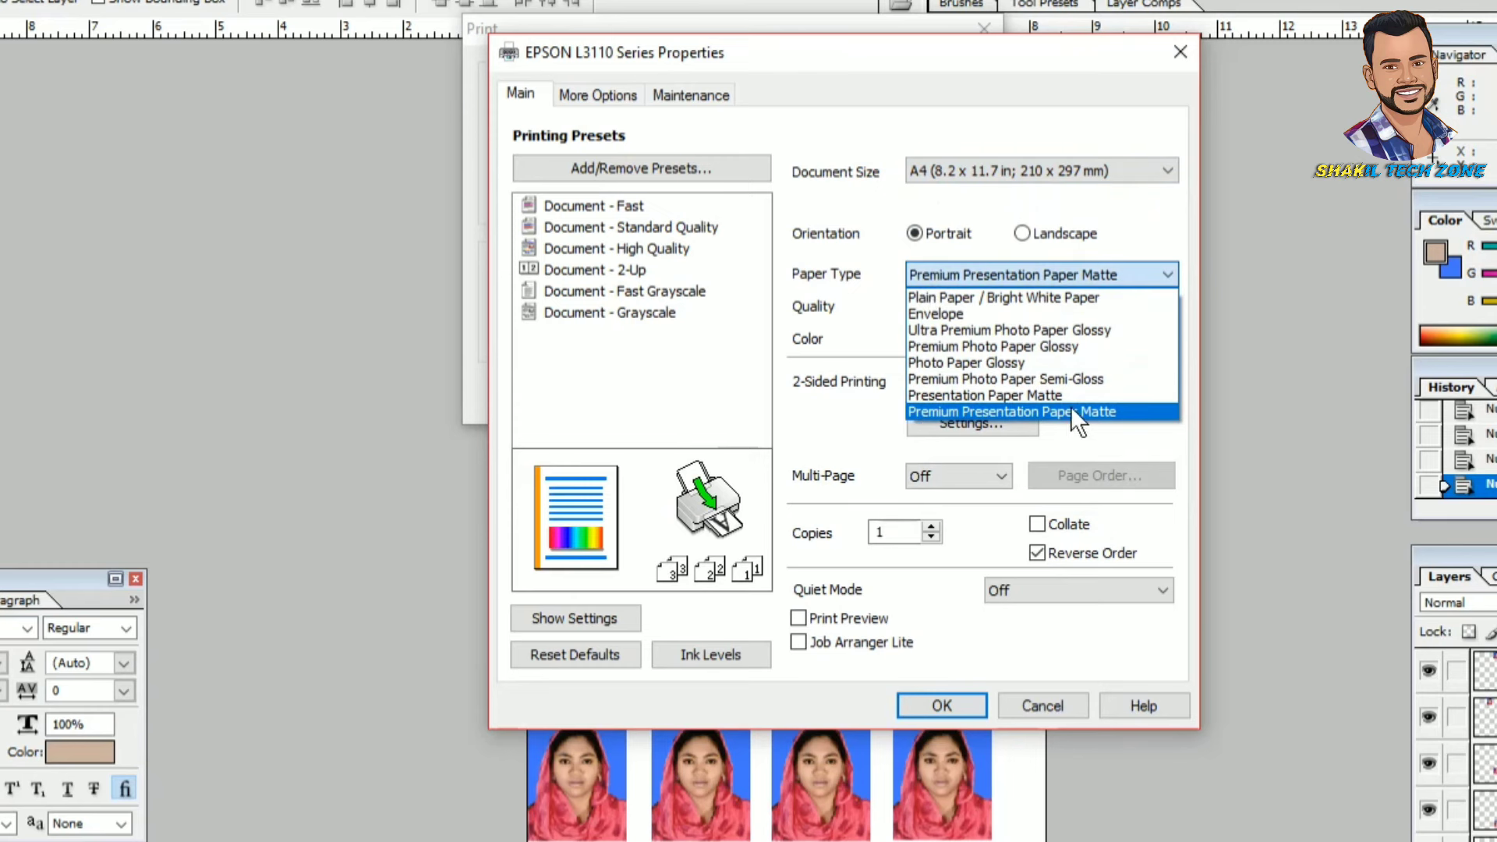
left_click(1072, 409)
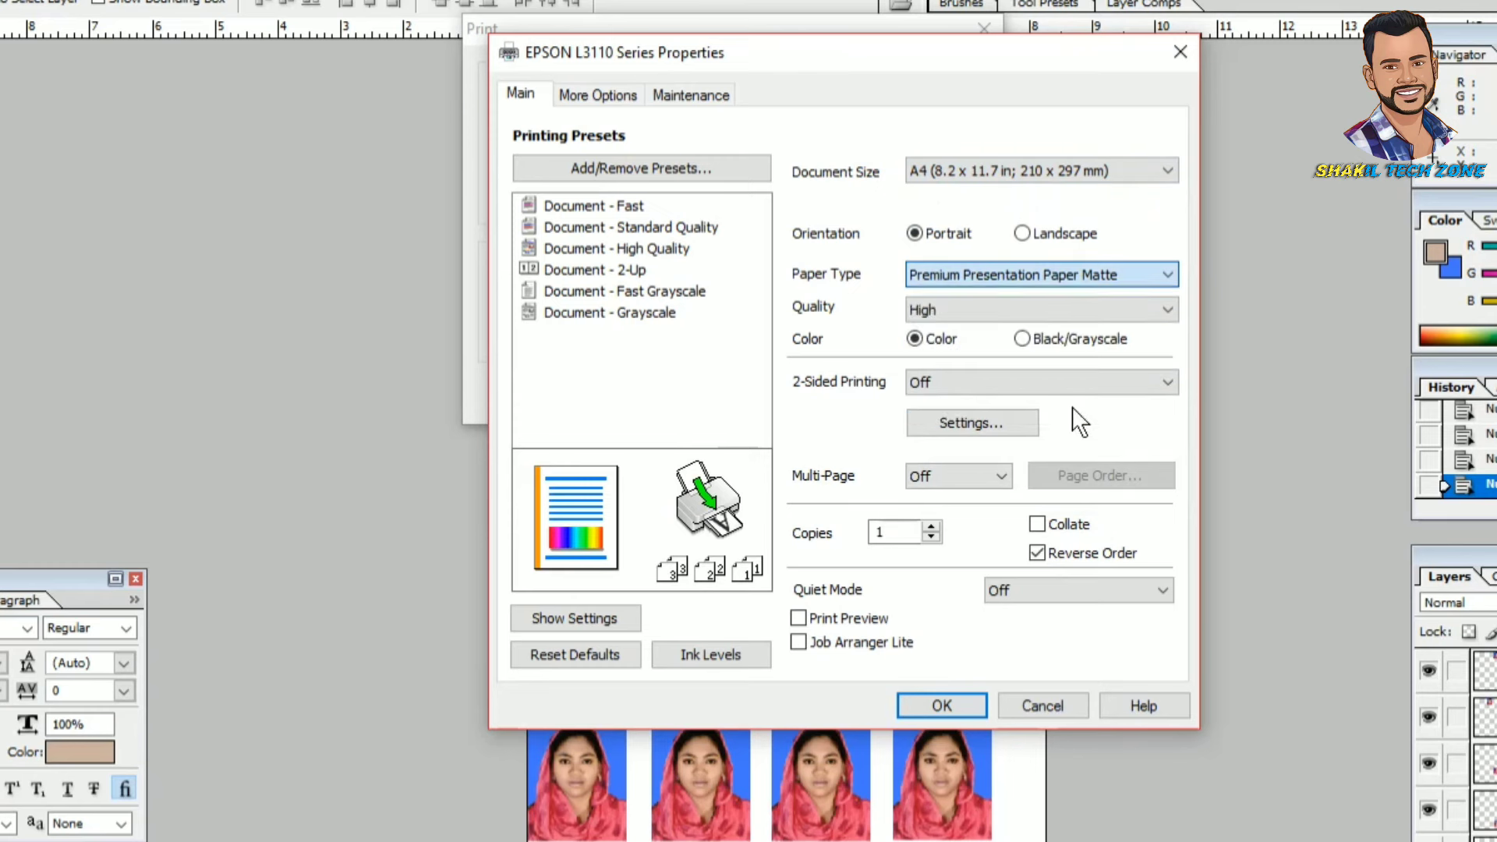
left_click(934, 316)
left_click(929, 344)
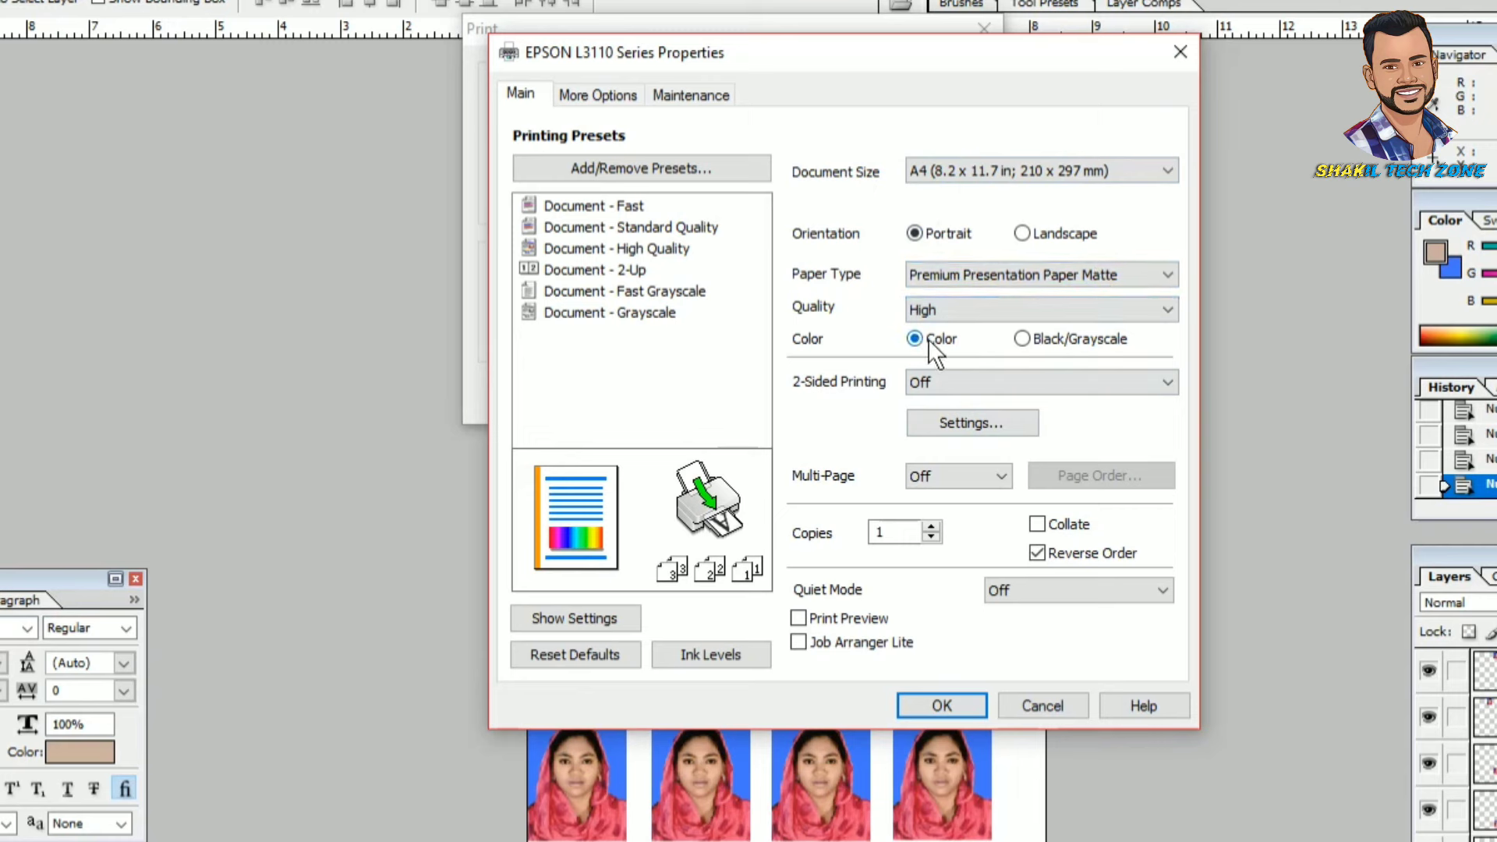
left_click(962, 699)
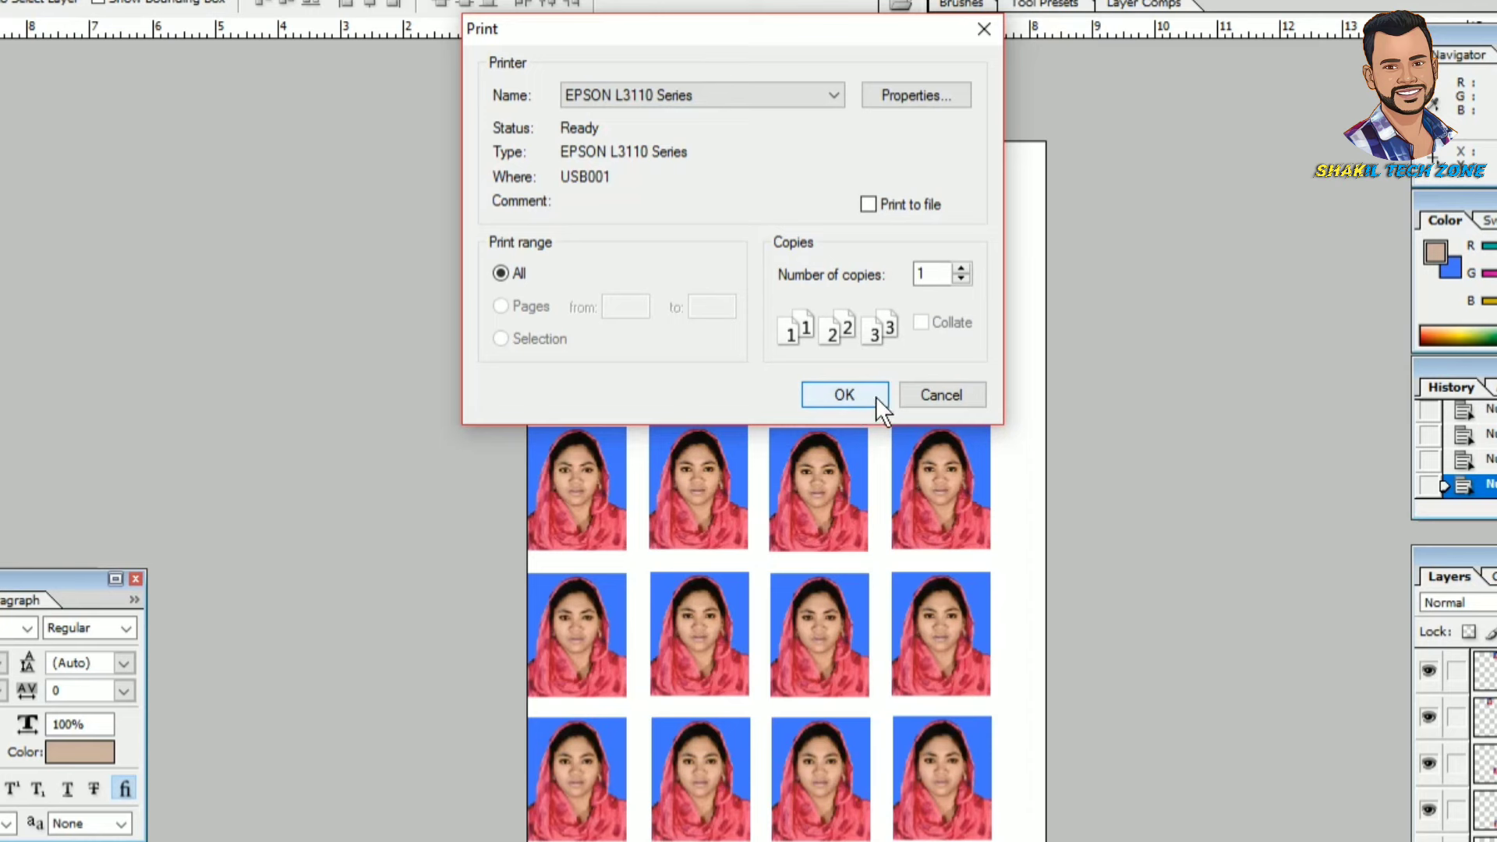
left_click(944, 392)
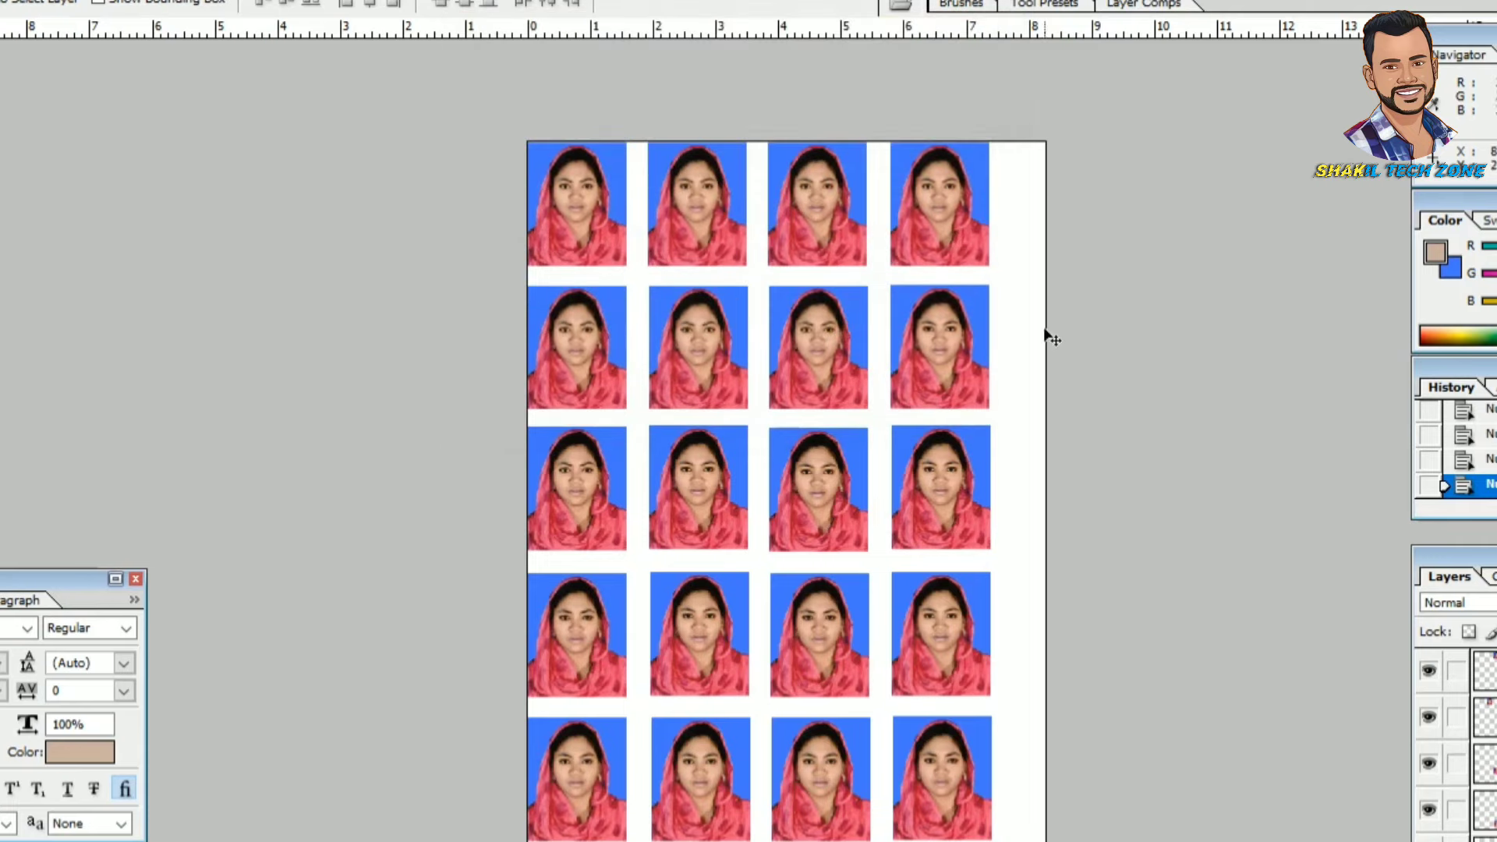
key("ctrl+plus")
key("ctrl+plus")
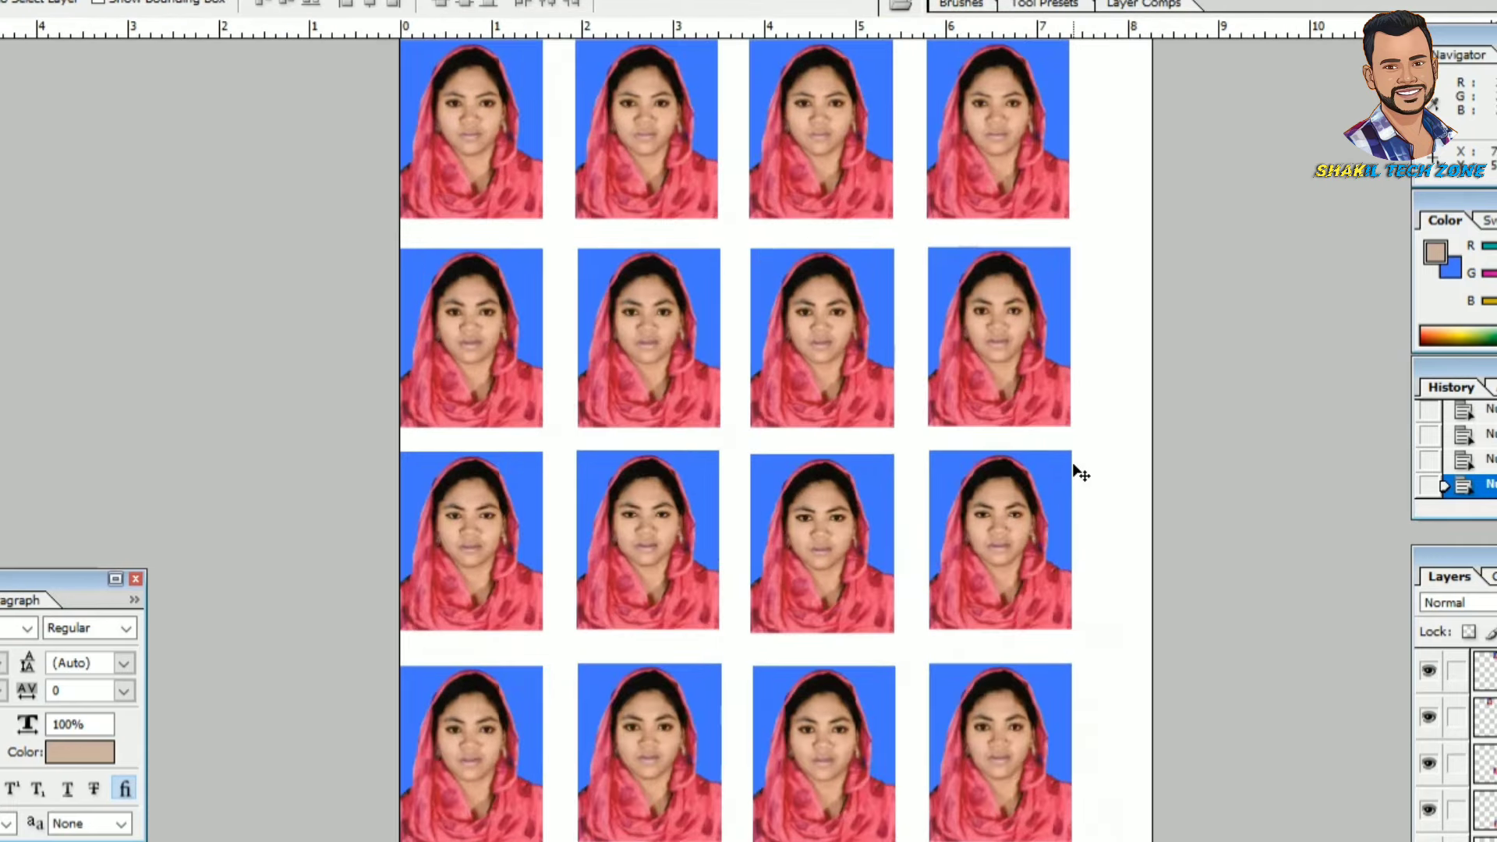
key("ctrl+minus")
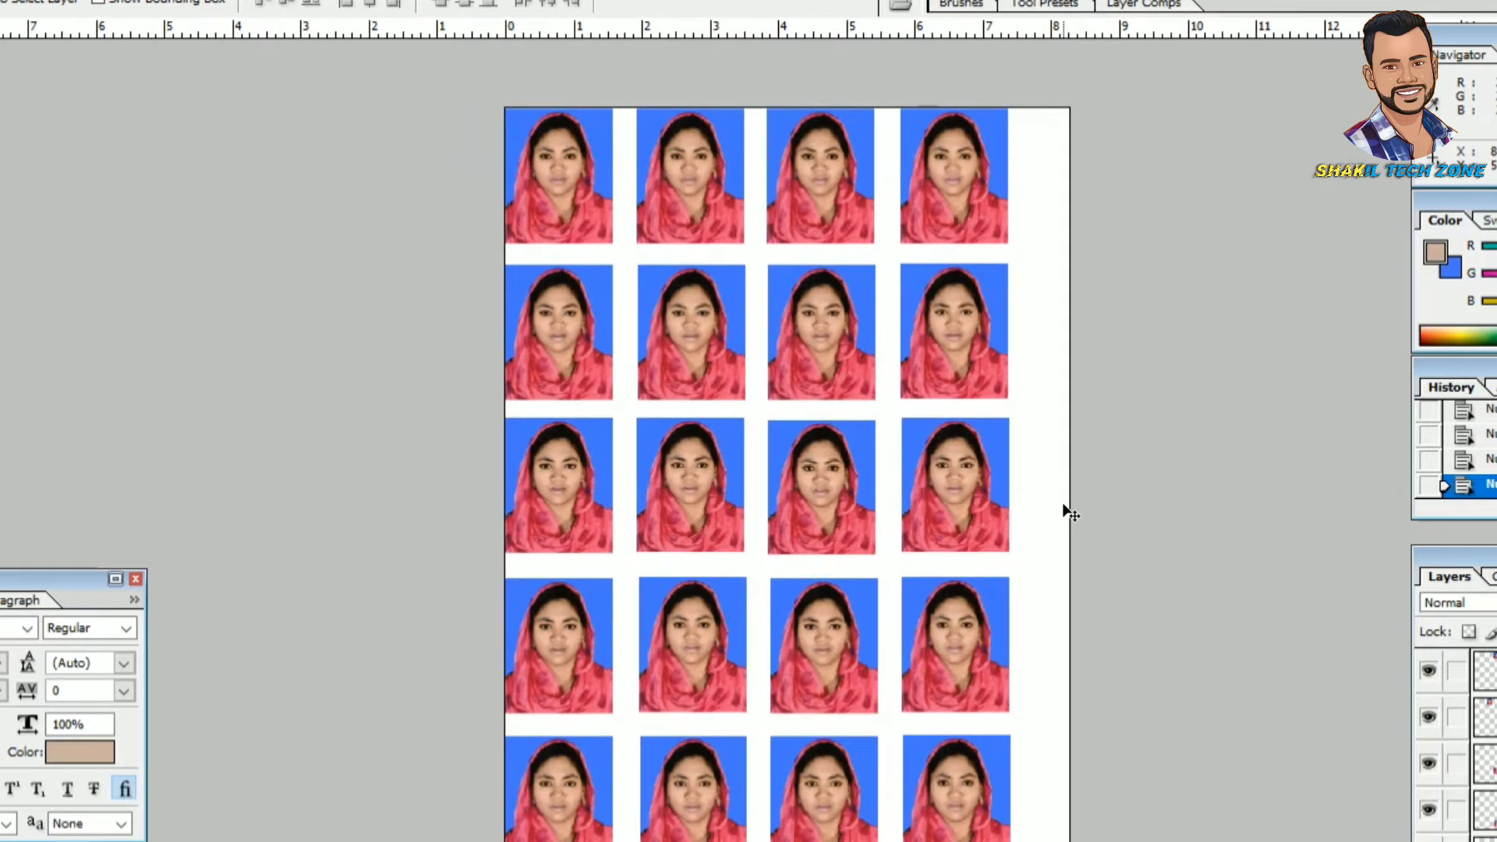
key("ctrl+plus")
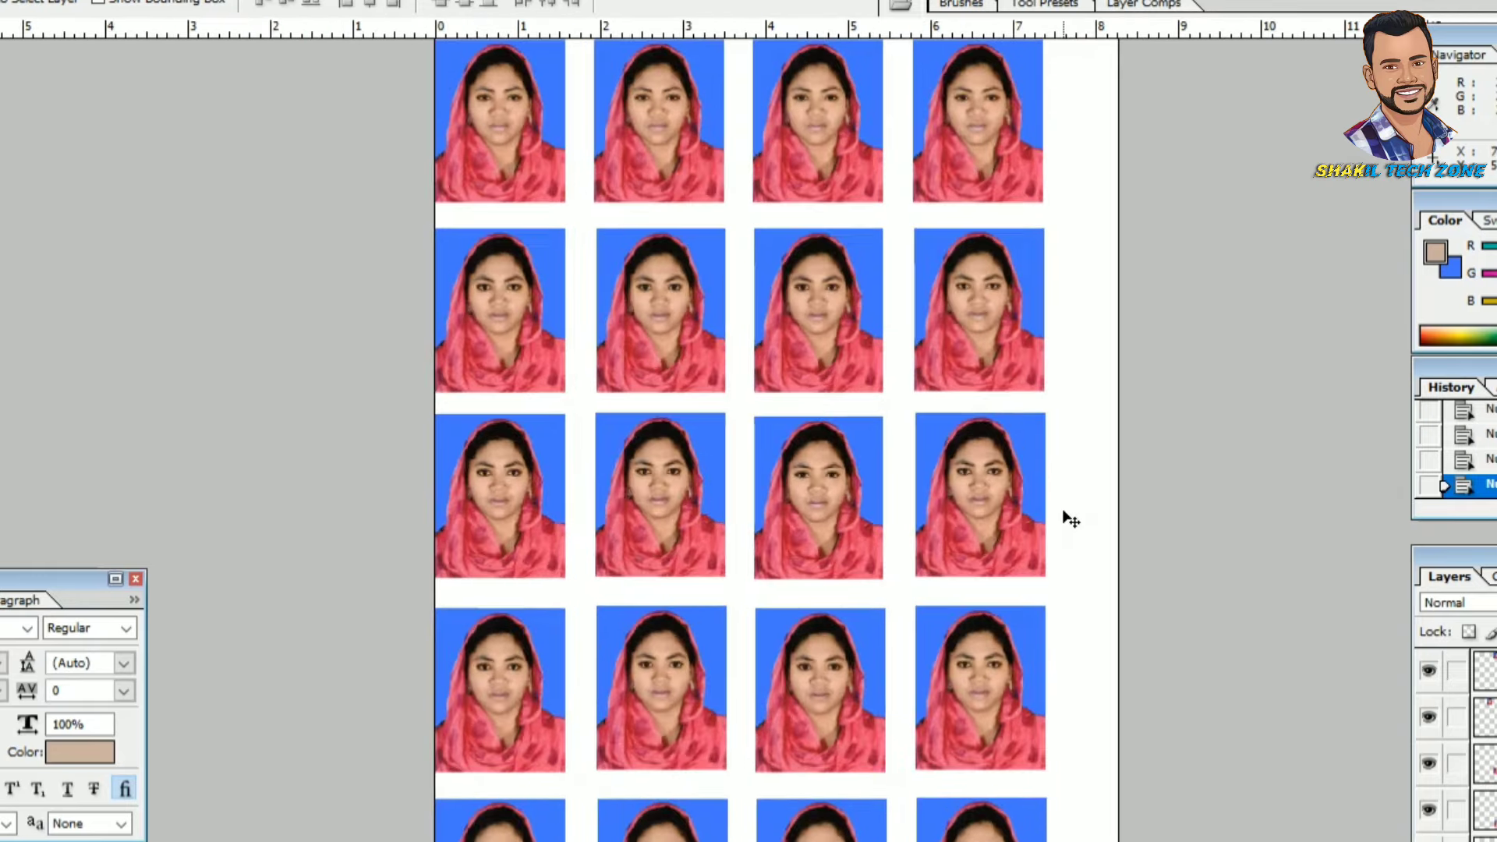
key("ctrl+minus")
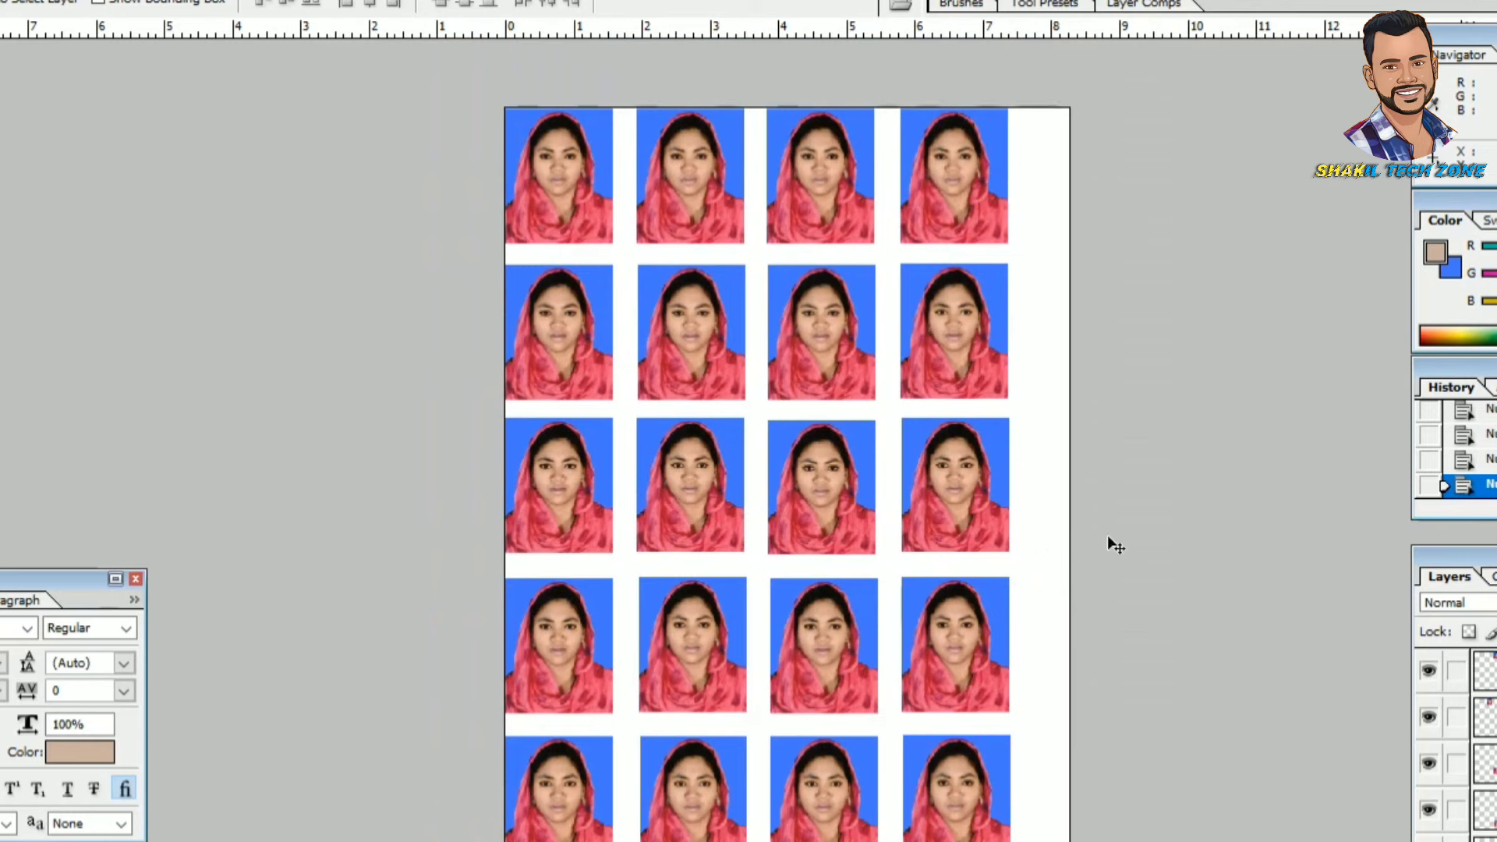